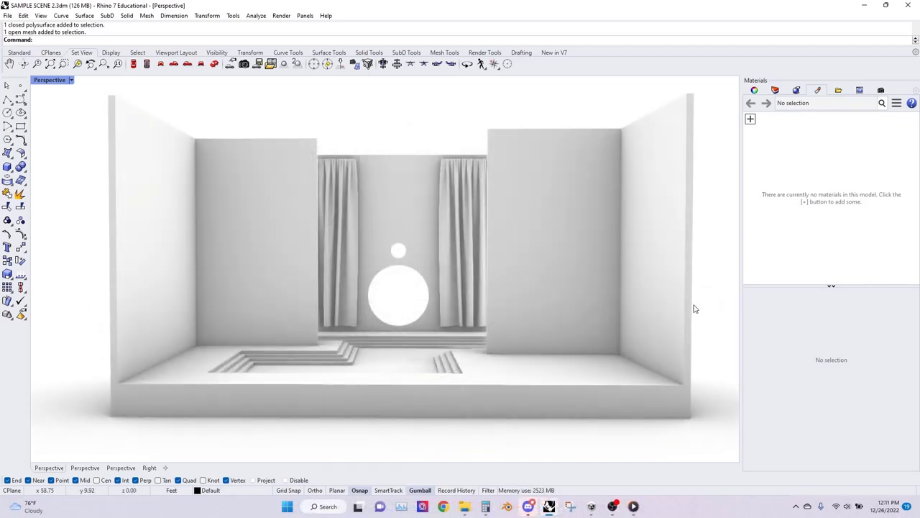
# Step: Examine the stage set model from the front, from above and from both sides
pyautogui.moveTo(503, 291); pyautogui.dragTo(533, 299, button='right')
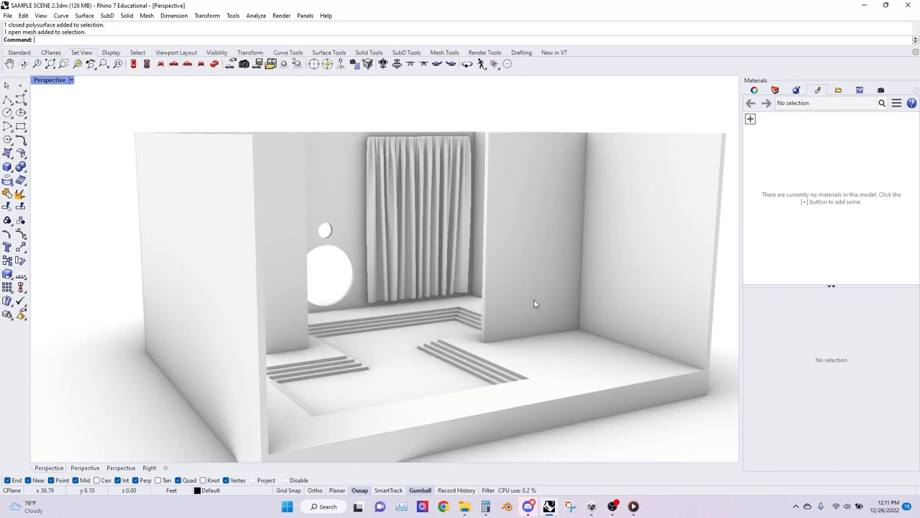
pyautogui.click(533, 313)
pyautogui.click(539, 275)
pyautogui.click(471, 251)
pyautogui.click(532, 100)
pyautogui.moveTo(563, 144); pyautogui.dragTo(515, 140, button='right')
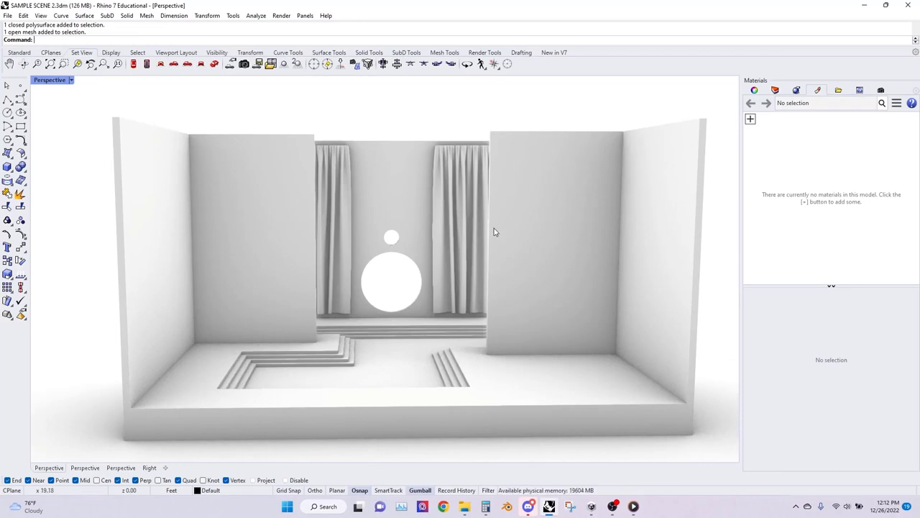
pyautogui.moveTo(485, 252); pyautogui.dragTo(484, 303, button='right')
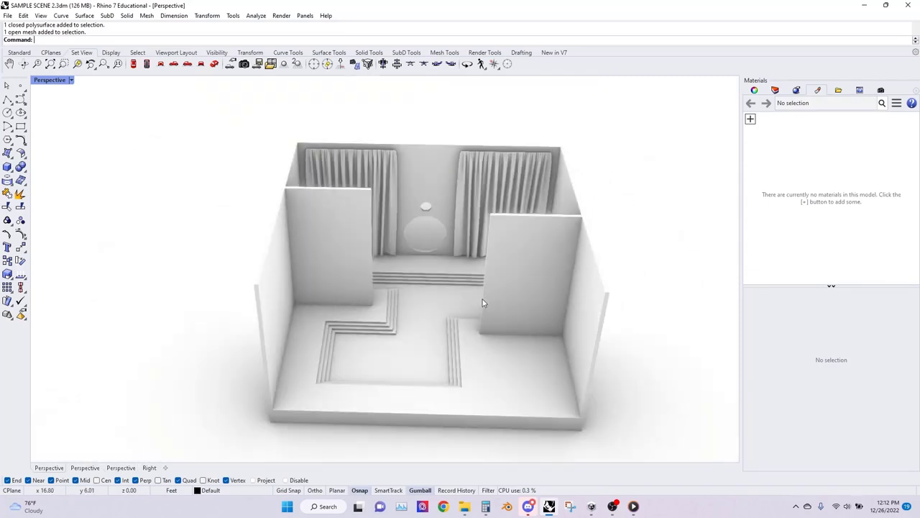
pyautogui.moveTo(579, 288); pyautogui.dragTo(540, 240, button='right')
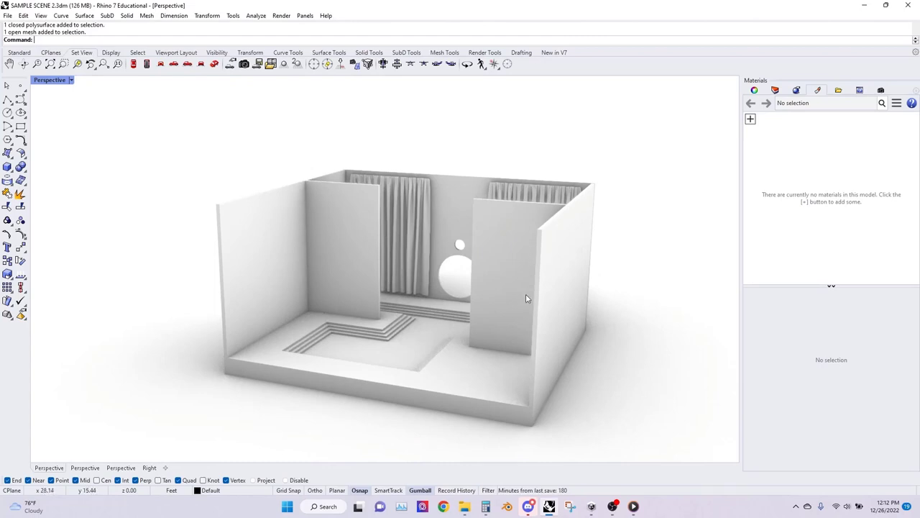
pyautogui.moveTo(524, 309); pyautogui.dragTo(542, 314, button='right')
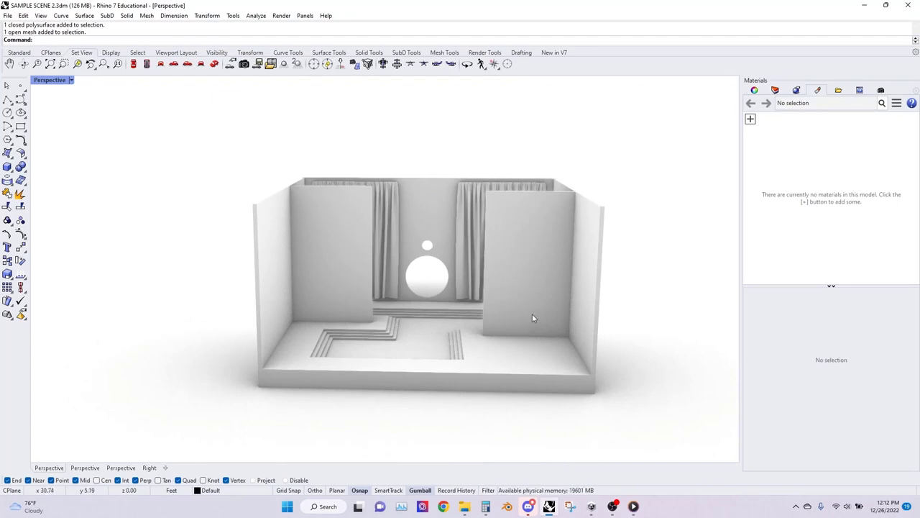
pyautogui.moveTo(518, 319); pyautogui.dragTo(548, 297, button='right')
pyautogui.scroll(2, 530, 309)
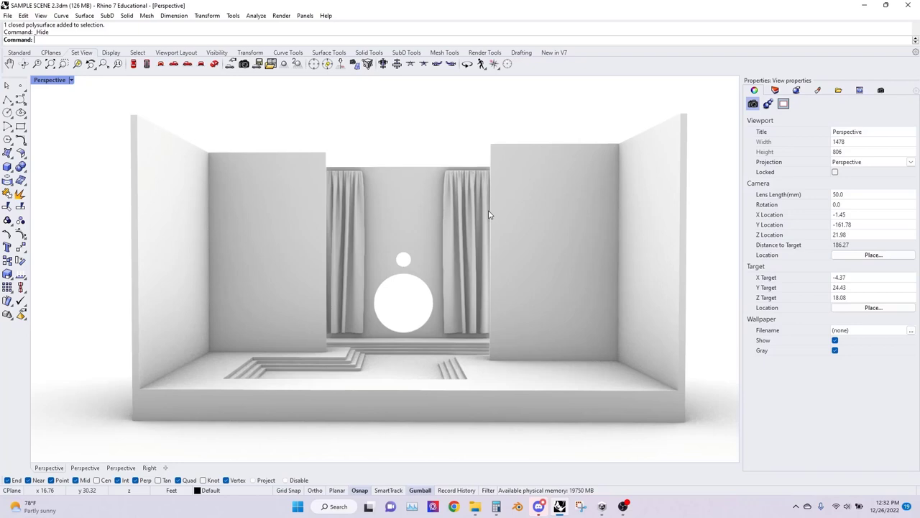
# Step: Isolate the two curtain meshes from the rest of the stage set
pyautogui.moveTo(489, 214); pyautogui.dragTo(489, 200, button='right')
pyautogui.scroll(-3, 489, 200)
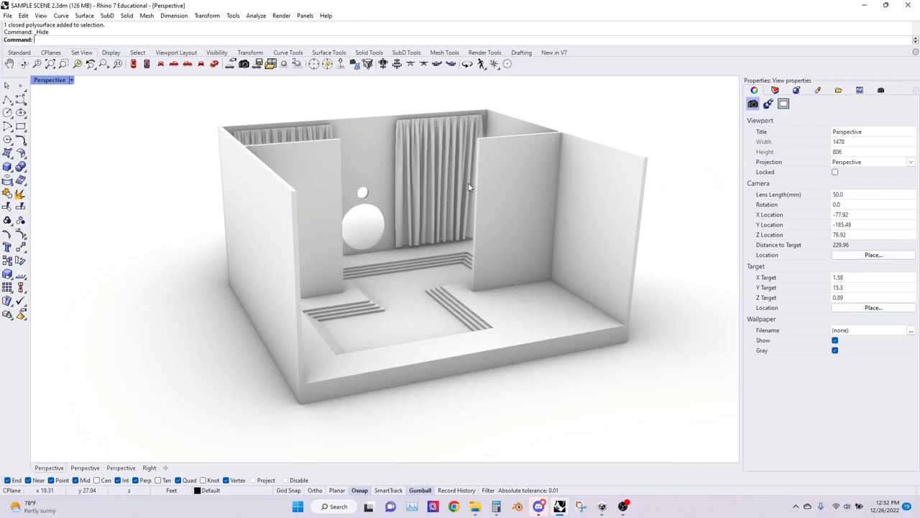
pyautogui.keyDown('shift'); pyautogui.moveTo(447, 131); pyautogui.dragTo(442, 138, button='right'); pyautogui.keyUp('shift')
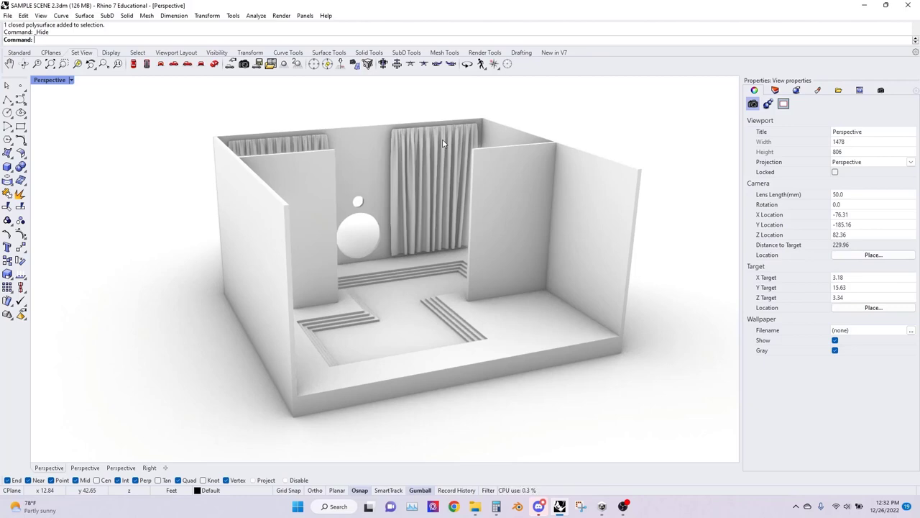
pyautogui.click(423, 141)
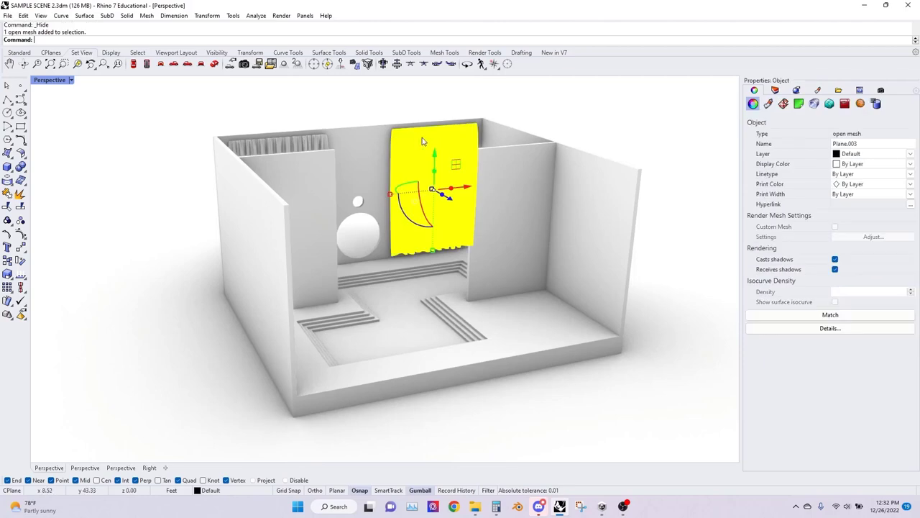
pyautogui.keyDown('shift'); pyautogui.click(288, 141); pyautogui.keyUp('shift')
pyautogui.write('Isolate')
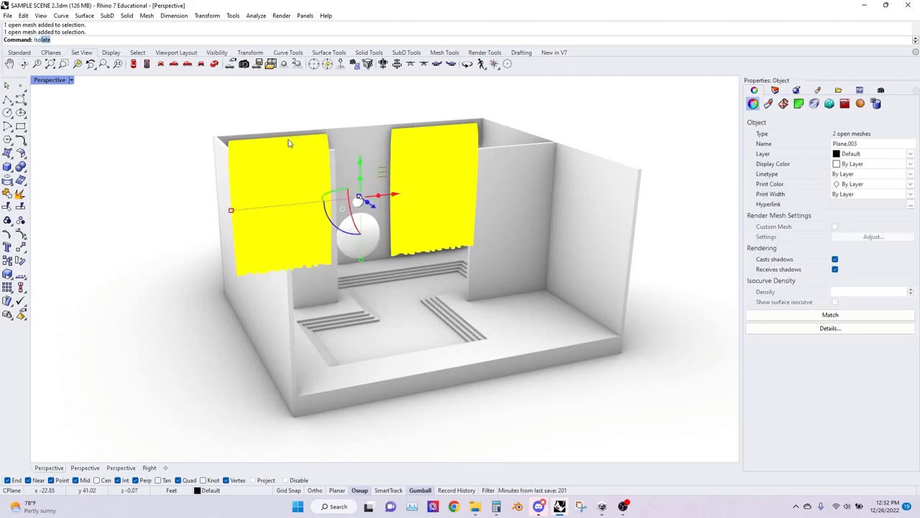
pyautogui.press('Return')
pyautogui.scroll(5, 381, 170)
pyautogui.moveTo(380, 170)
pyautogui.mouseDown(button='right')
pyautogui.moveTo(362, 165)
pyautogui.moveTo(369, 197)
pyautogui.moveTo(363, 189)
pyautogui.moveTo(374, 184)
pyautogui.moveTo(379, 155)
pyautogui.mouseUp(button='right')
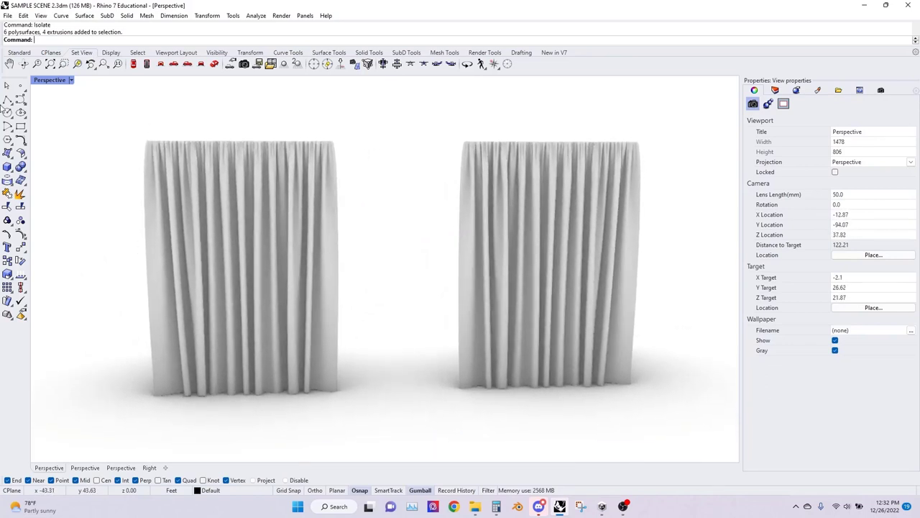
# Step: Switch the viewport to Wireframe display and examine the mesh density of the left curtain up close
pyautogui.click(71, 80)
pyautogui.click(72, 118)
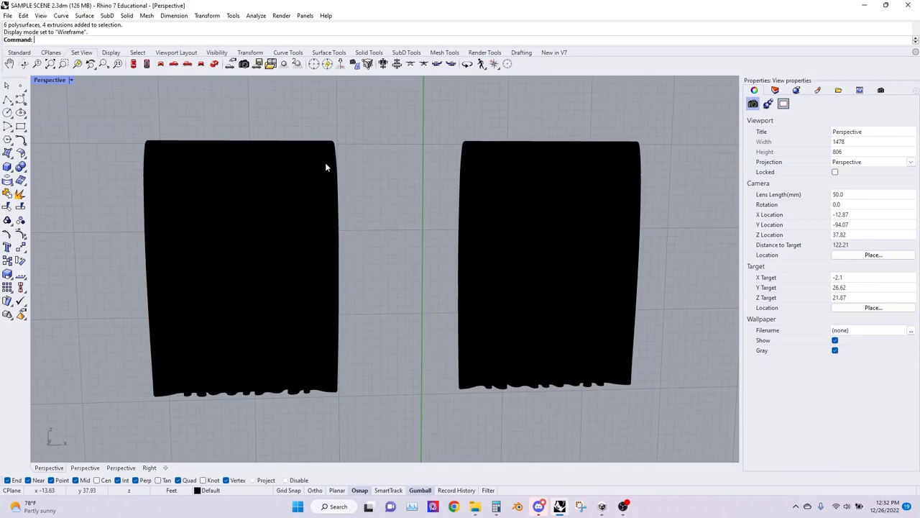
pyautogui.moveTo(396, 185); pyautogui.dragTo(392, 176, button='right')
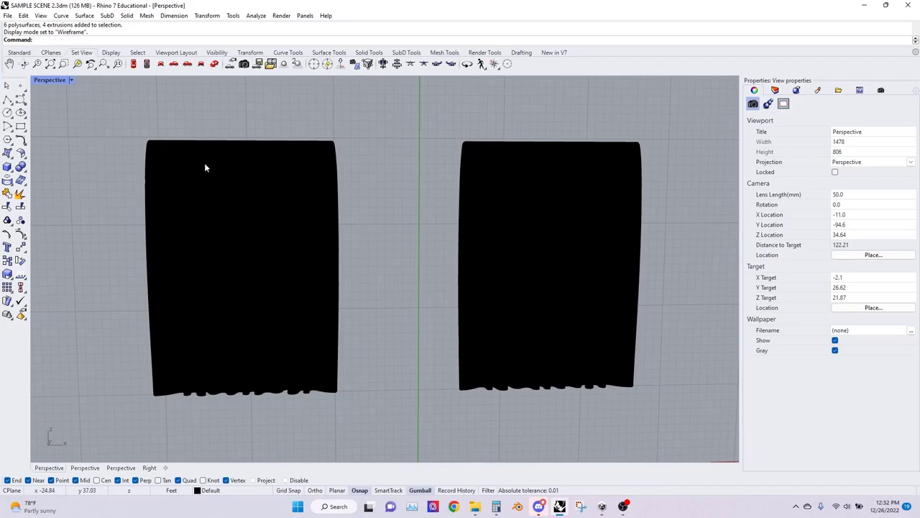
pyautogui.scroll(10, 172, 148)
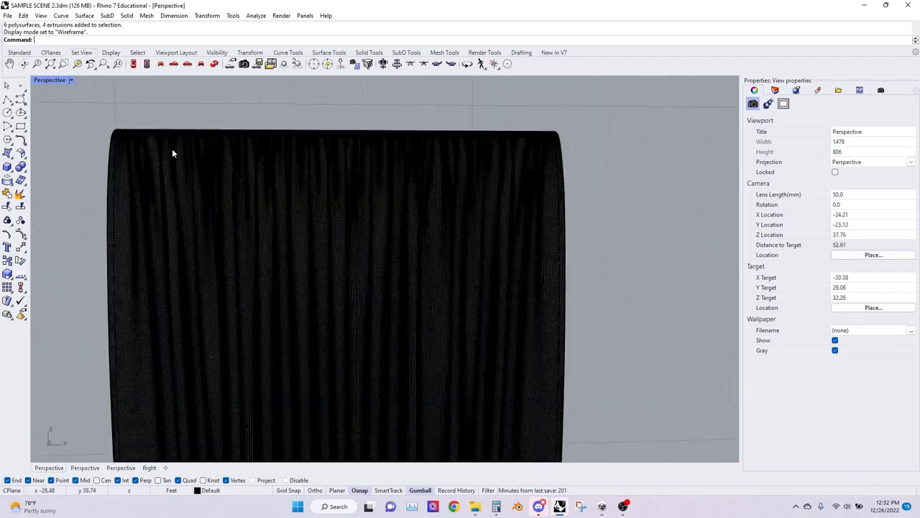
pyautogui.scroll(3, 183, 155)
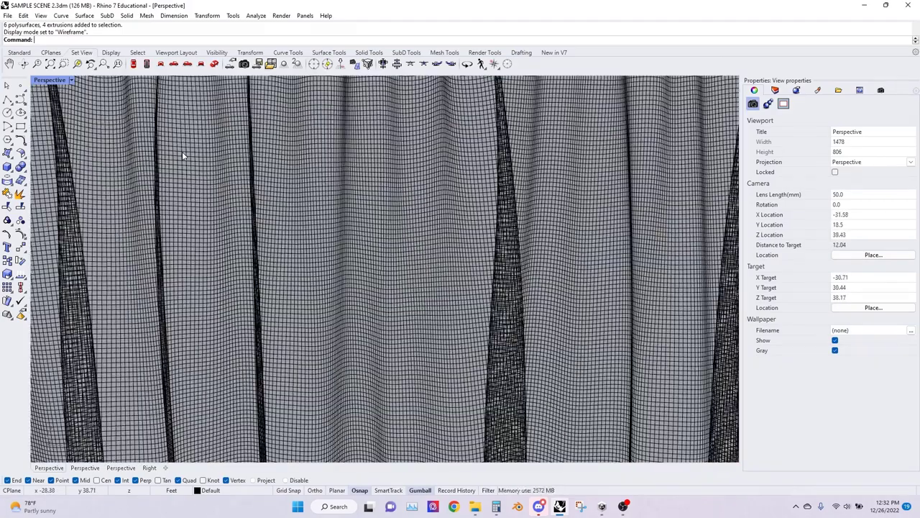
pyautogui.scroll(-15, 183, 153)
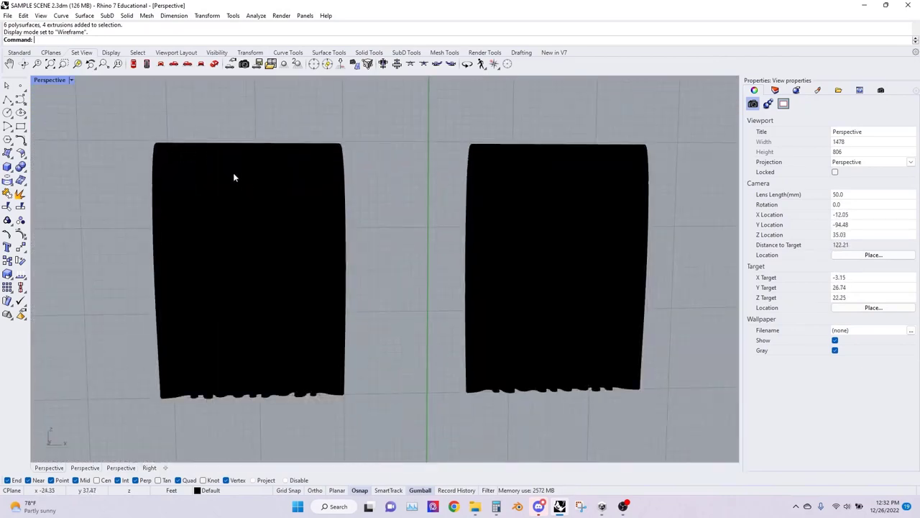
# Step: Check the object description of the left curtain mesh for its vertex and face counts
pyautogui.click(233, 178)
pyautogui.click(832, 329)
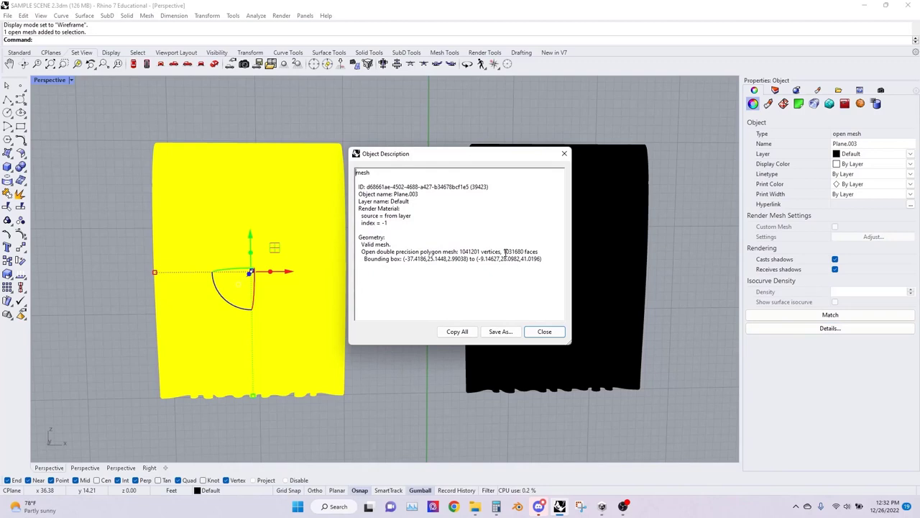
pyautogui.click(544, 332)
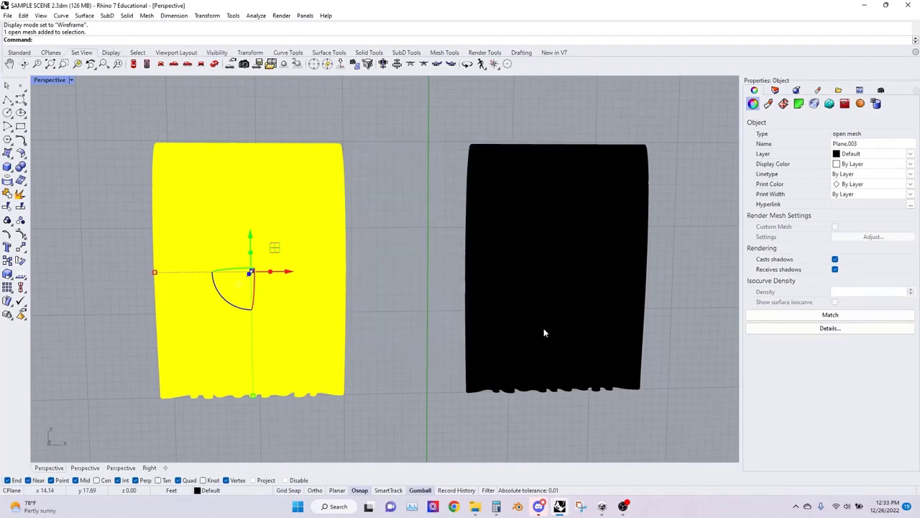
pyautogui.click(453, 286)
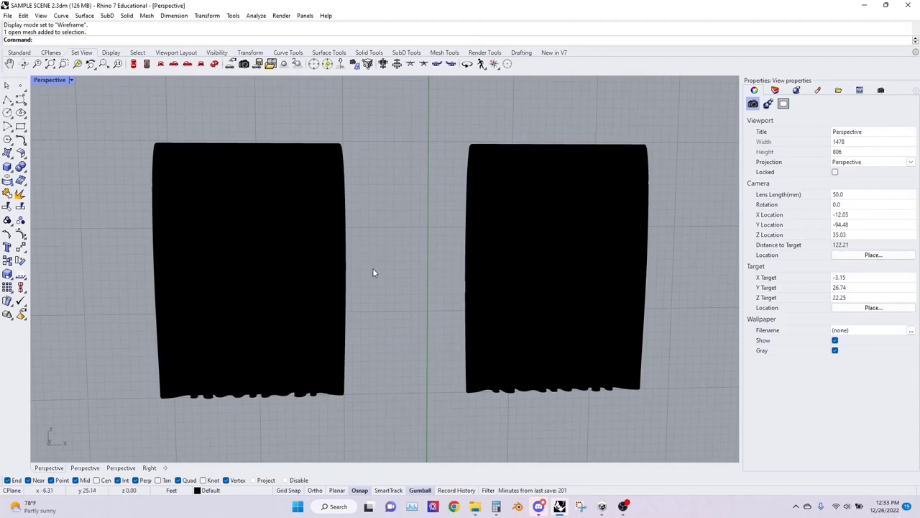
# Step: Run QuadRemesh on the left curtain with a target quad count of 10000, deleting the input object
pyautogui.click(293, 255)
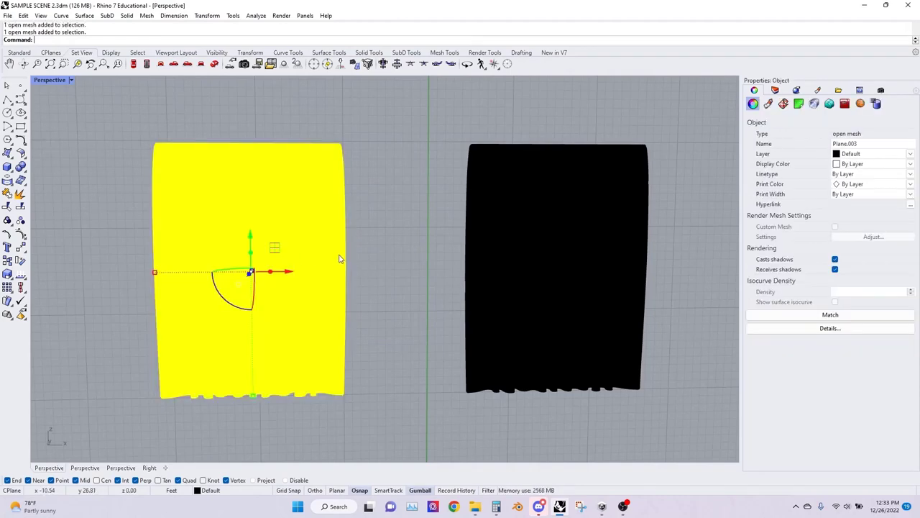
pyautogui.write('QuadRemesh')
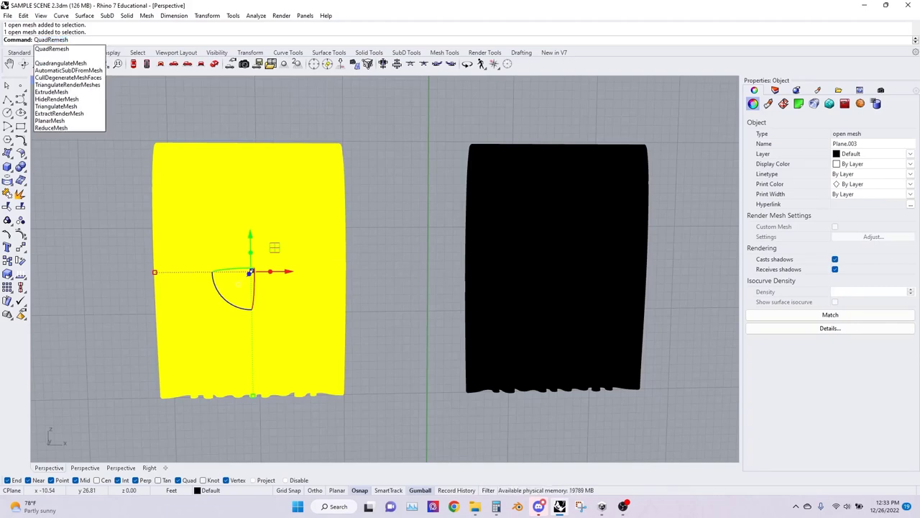
pyautogui.press('Return')
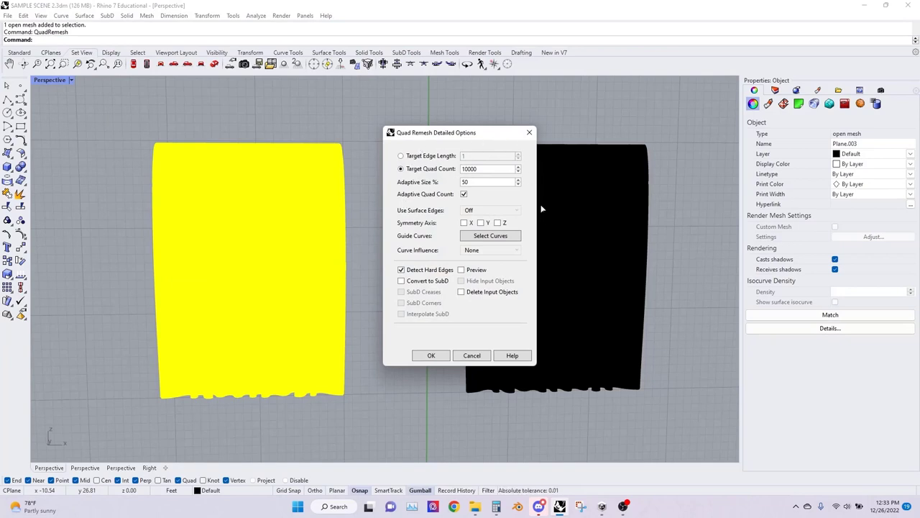
pyautogui.doubleClick(484, 169)
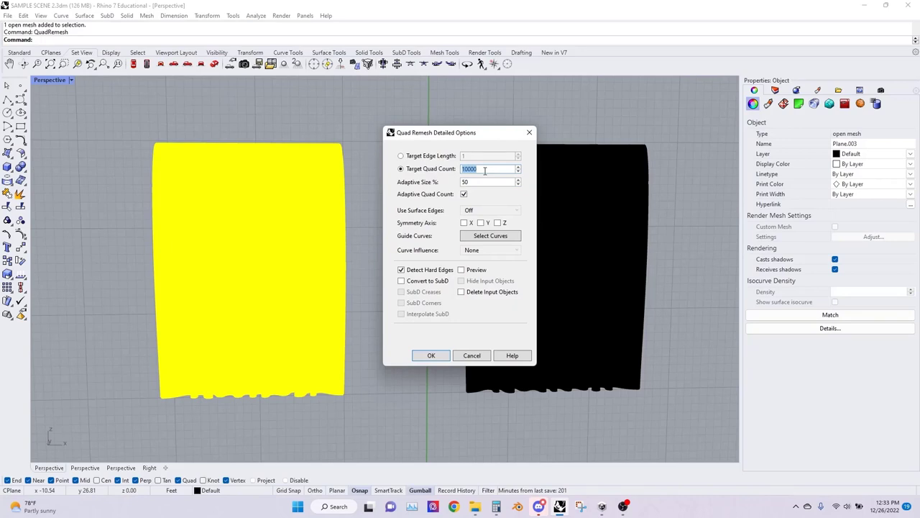
pyautogui.click(485, 169)
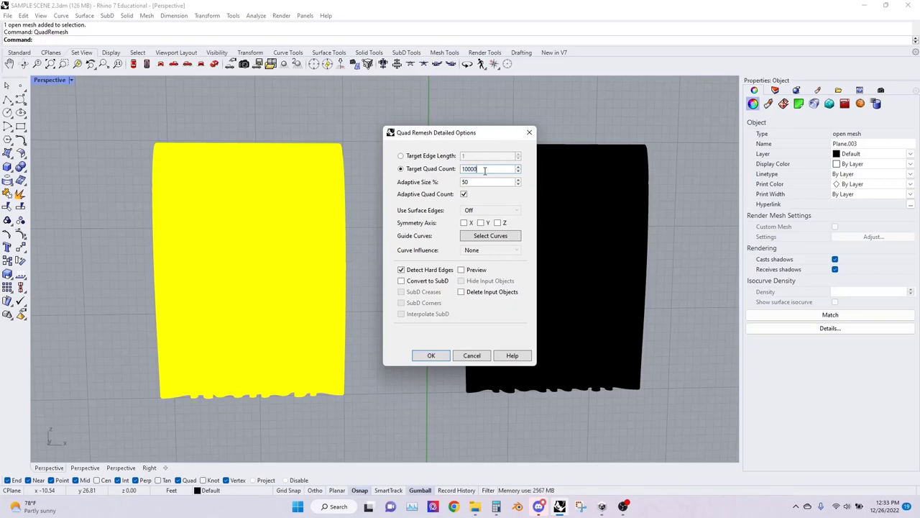
pyautogui.click(462, 292)
pyautogui.click(431, 355)
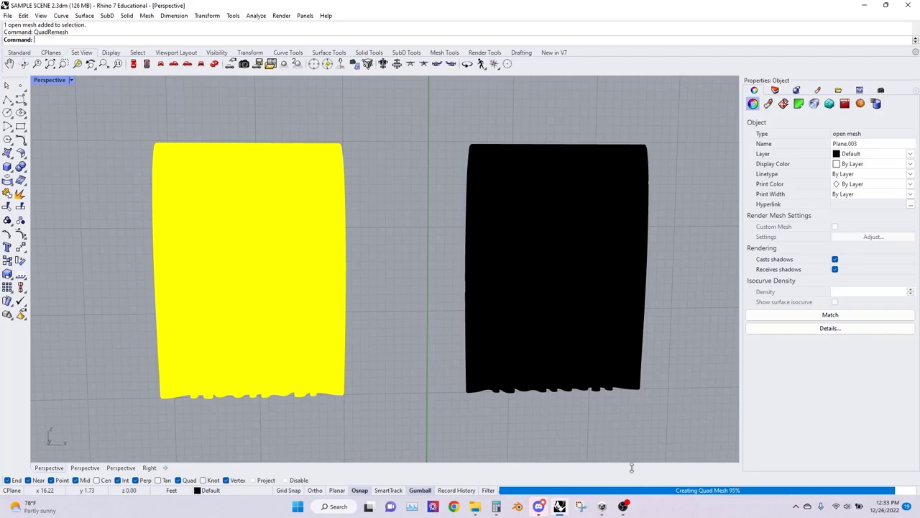
pyautogui.click(381, 323)
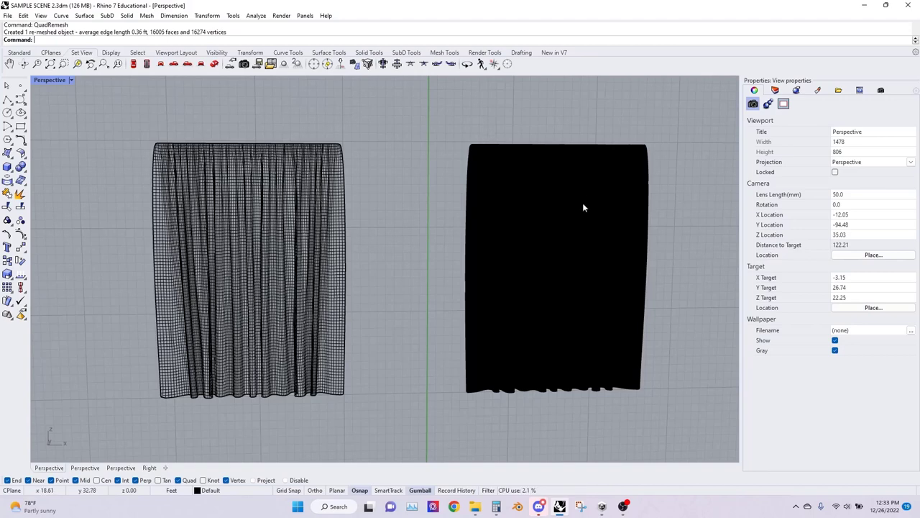
# Step: Return the viewport from wireframe to the earlier white, softly shadowed display and compare the mesh grids of both curtains
pyautogui.click(70, 79)
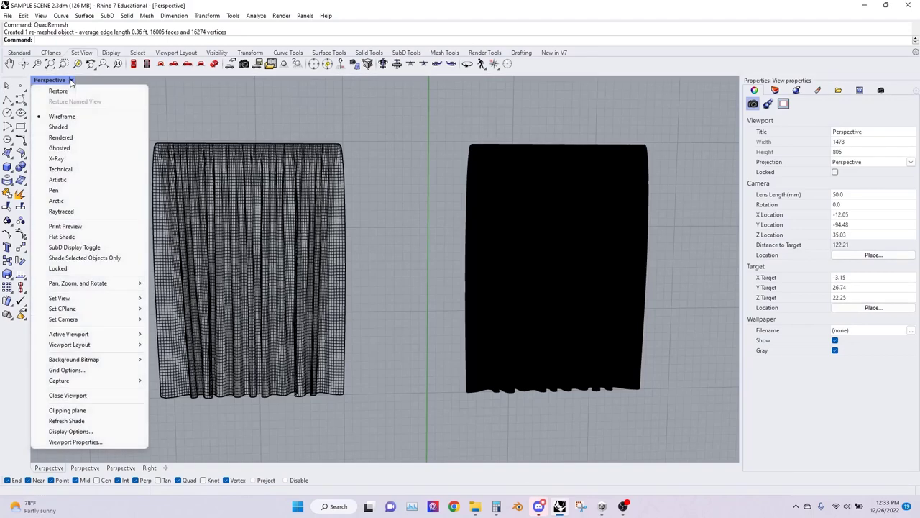
pyautogui.click(75, 138)
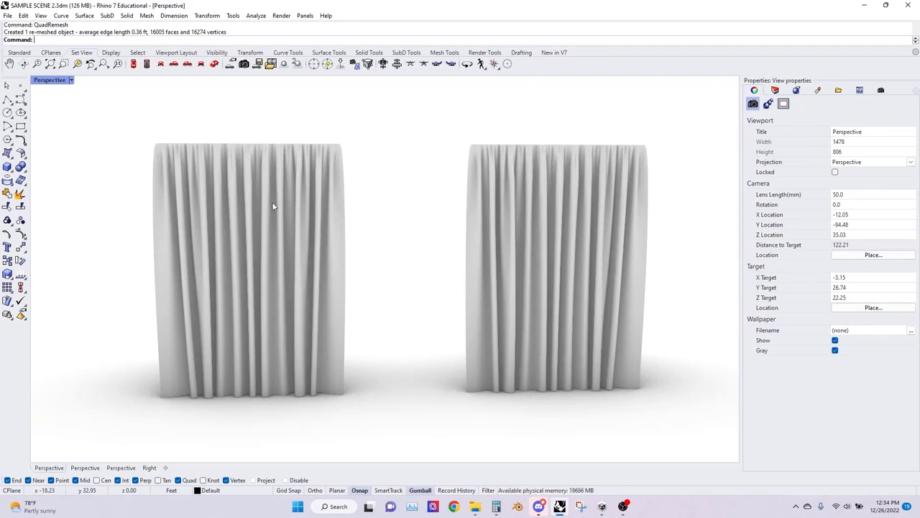
pyautogui.click(273, 206)
pyautogui.keyDown('shift'); pyautogui.click(494, 217); pyautogui.keyUp('shift')
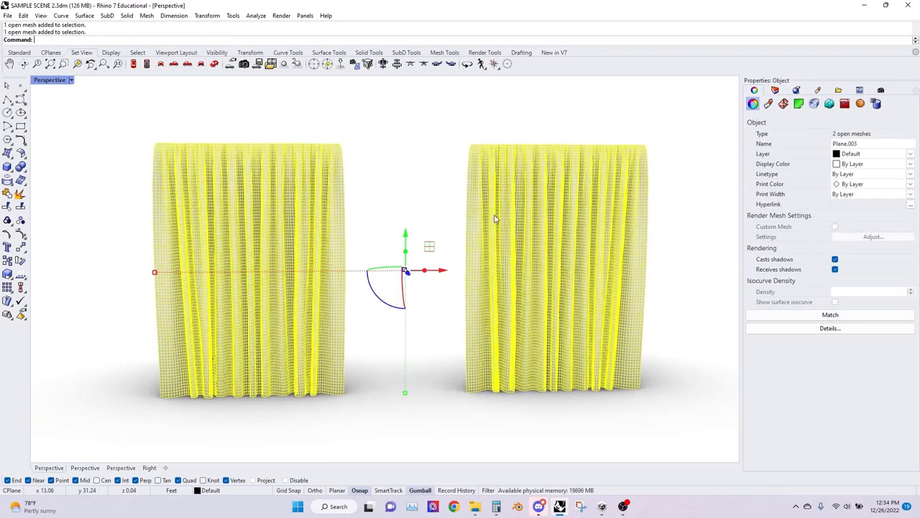
pyautogui.click(392, 179)
# Step: Unisolate the curtains to bring back the hidden walls, floor and steps of the stage set
pyautogui.write('Unisolate')
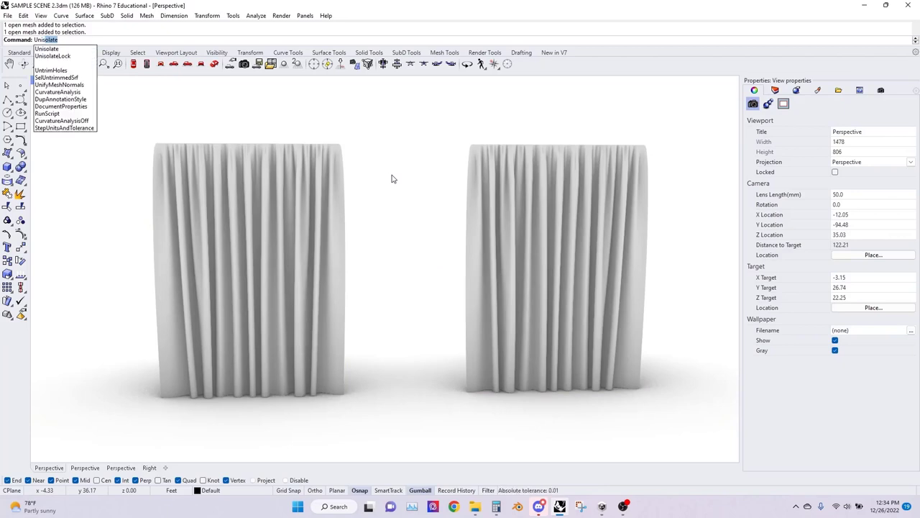
pyautogui.press('Return')
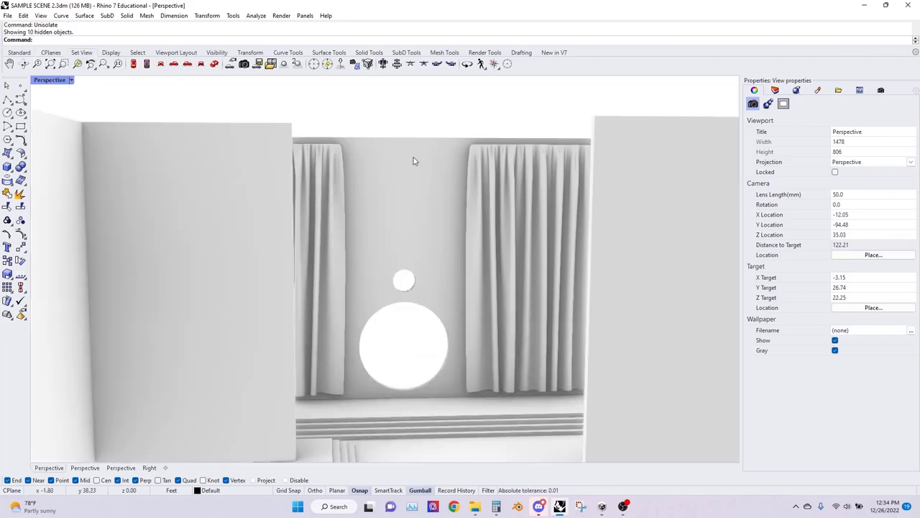
pyautogui.scroll(-5, 430, 194)
pyautogui.keyDown('shift'); pyautogui.moveTo(427, 195); pyautogui.dragTo(382, 223, button='right'); pyautogui.keyUp('shift')
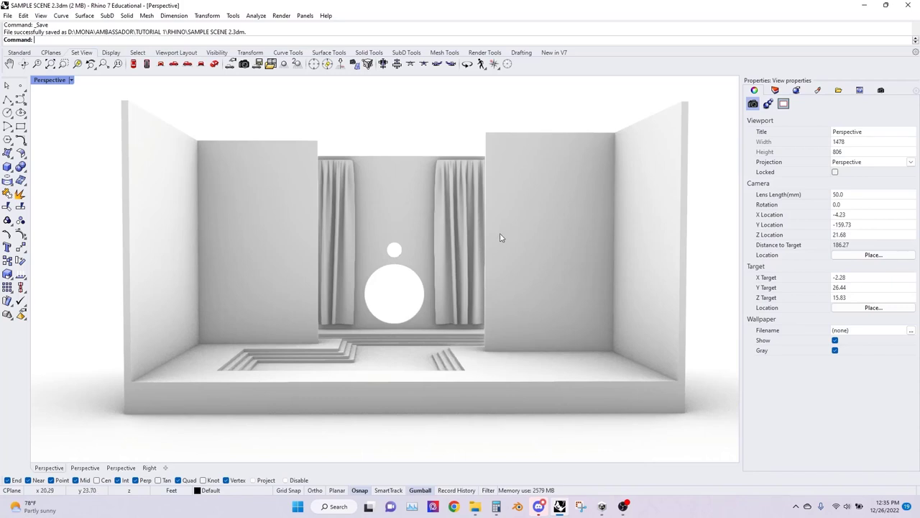
# Step: Check the material assignment of the tall wall panel beside the right curtain
pyautogui.click(508, 209)
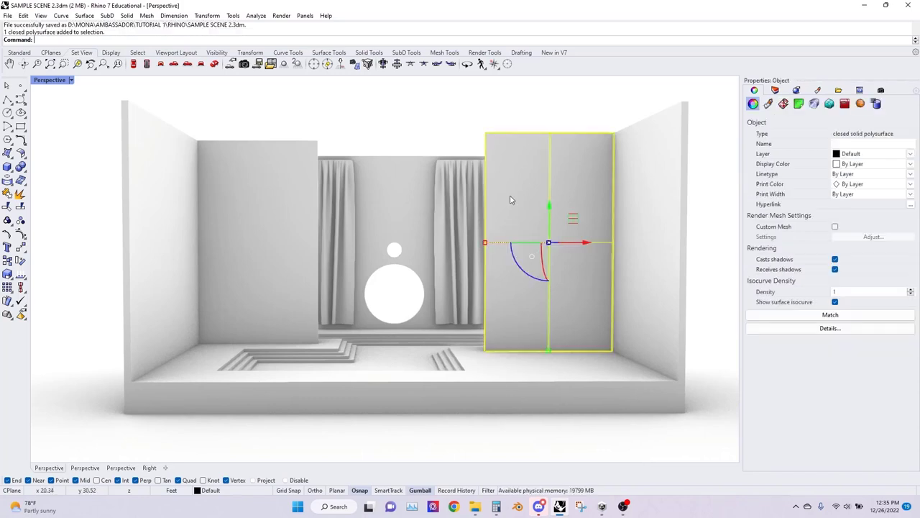
pyautogui.click(768, 105)
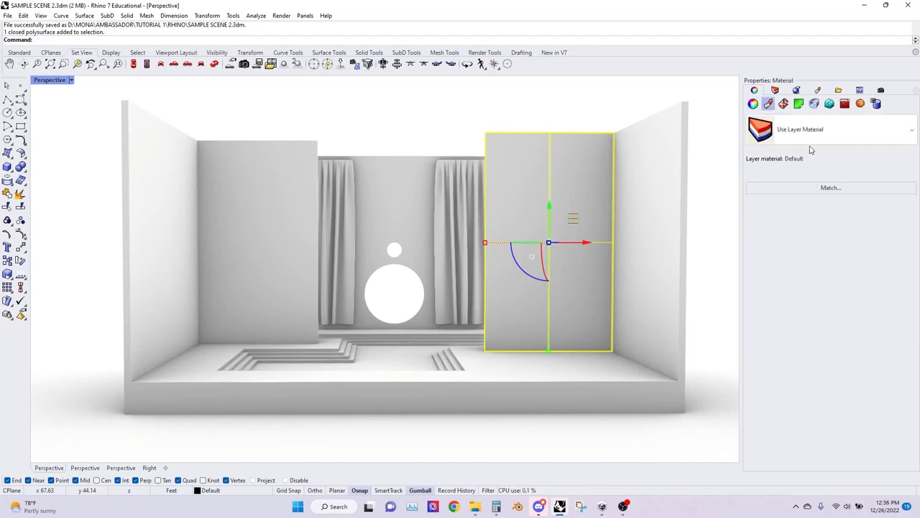
pyautogui.click(482, 100)
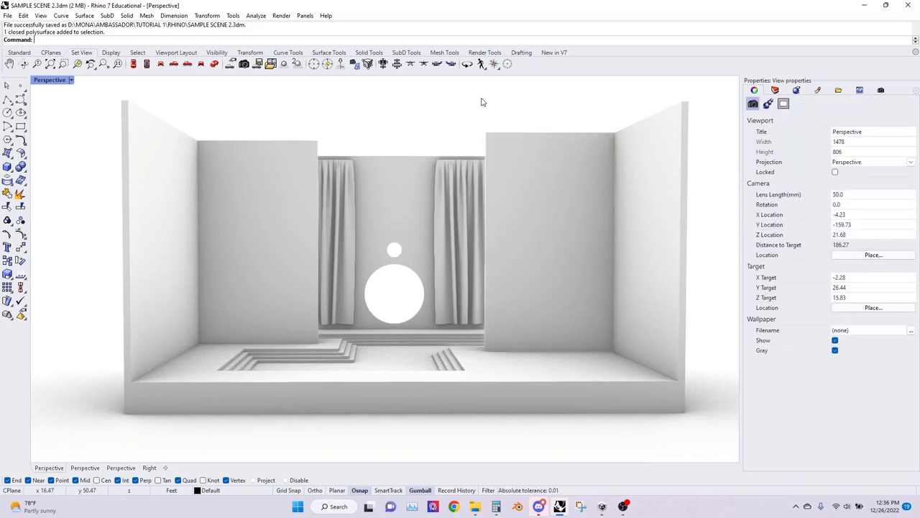
# Step: Delete the existing Physically Based material and create a fresh Physically Based material under the default name
pyautogui.click(818, 93)
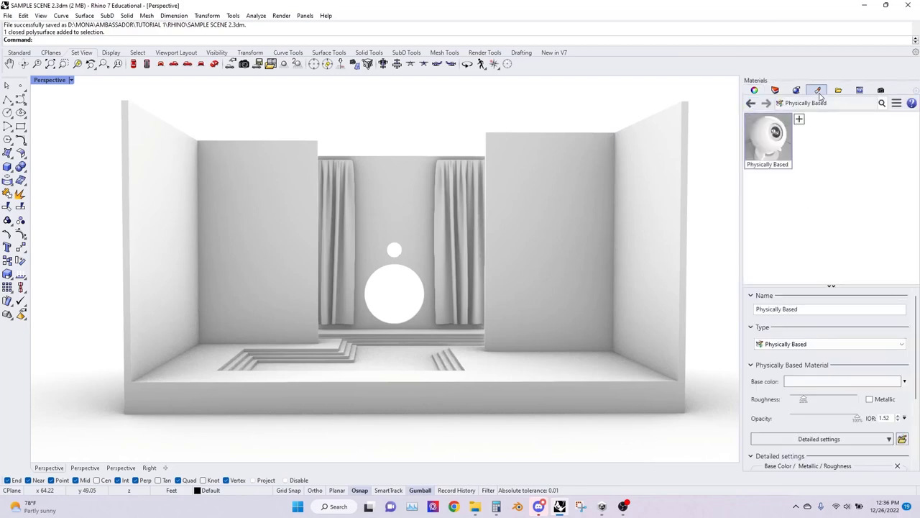
pyautogui.rightClick(775, 148)
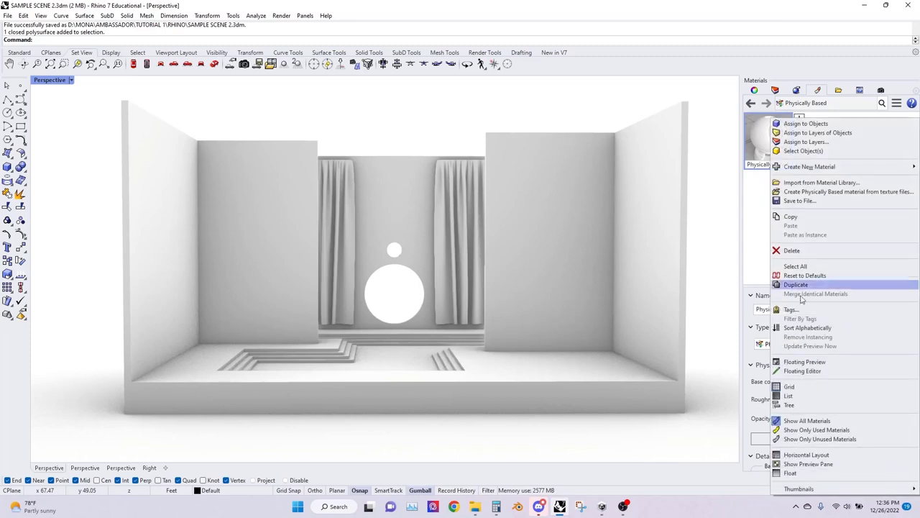
pyautogui.click(811, 249)
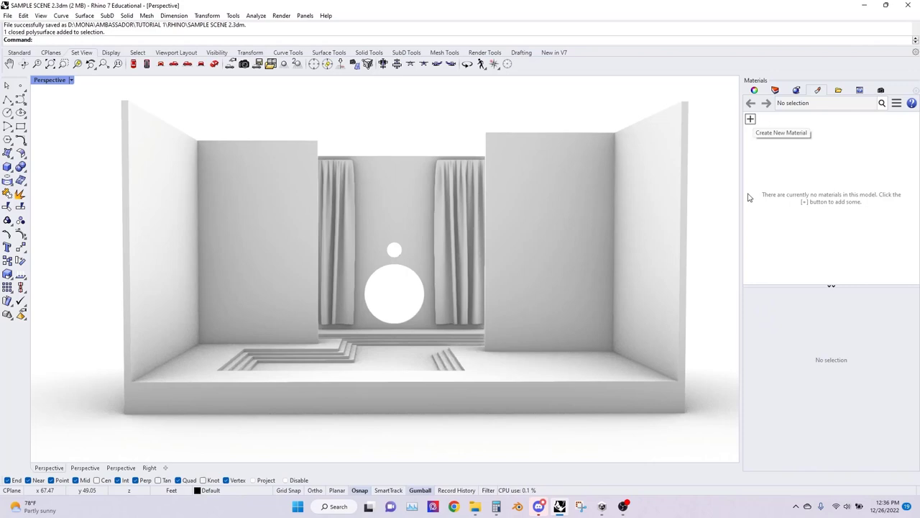
pyautogui.click(752, 121)
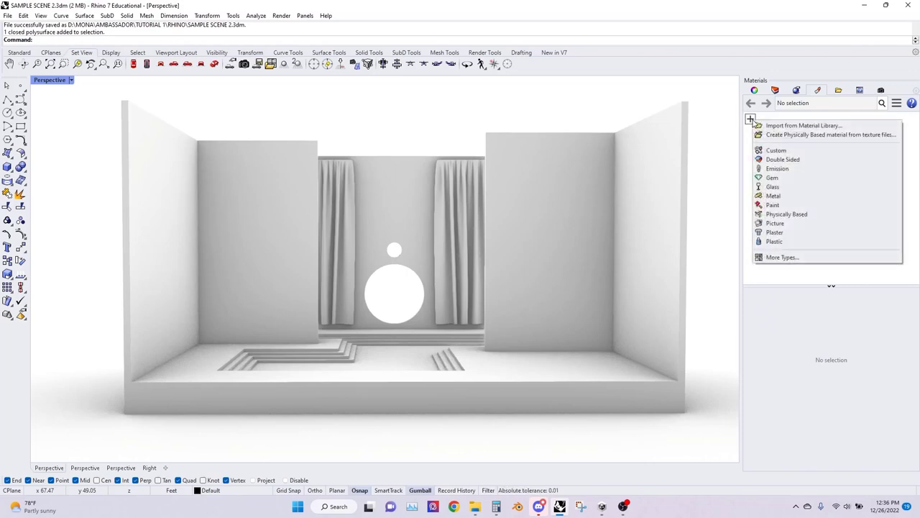
pyautogui.click(765, 218)
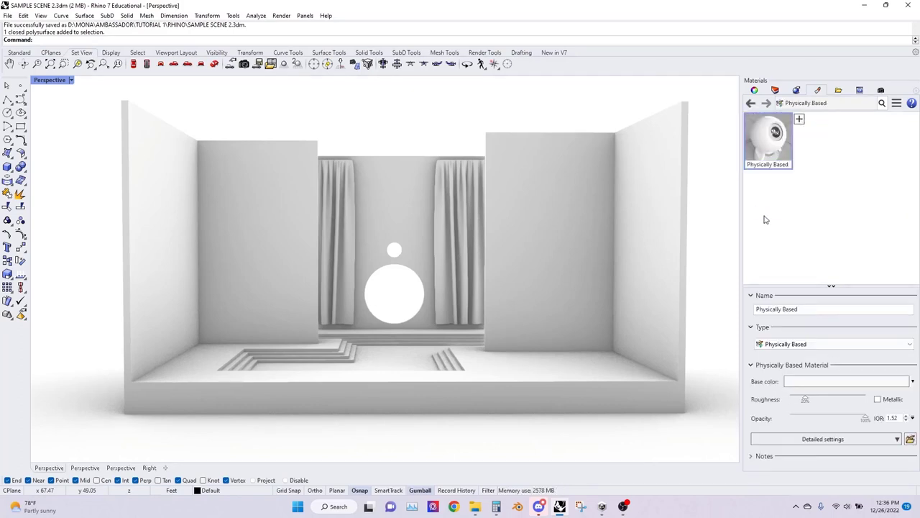
# Step: Show the material's Base Color / Metallic / Roughness settings and assign a 2D Checker Texture to the base color
pyautogui.click(817, 439)
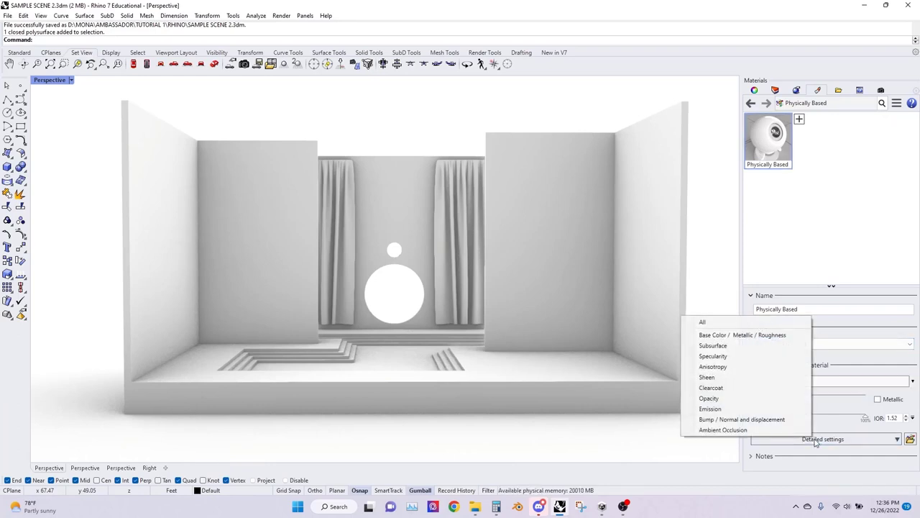
pyautogui.click(764, 336)
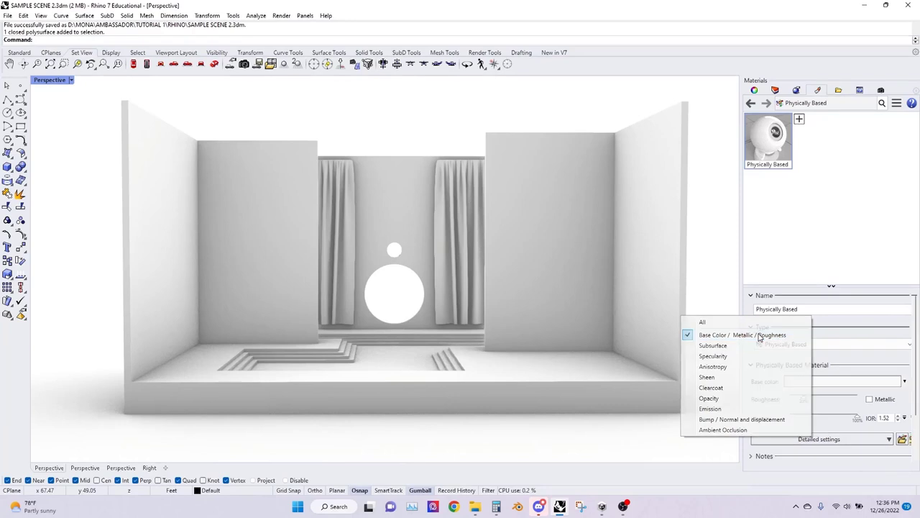
pyautogui.scroll(-1, 782, 345)
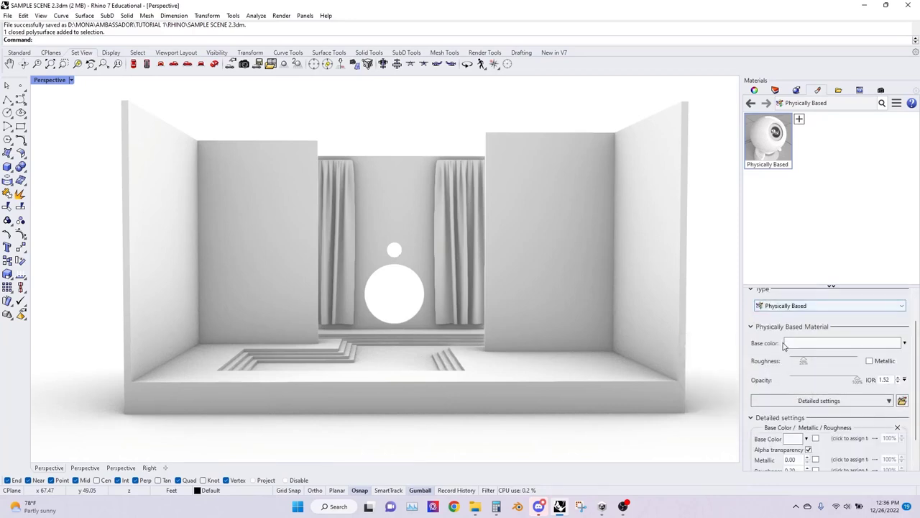
pyautogui.click(849, 439)
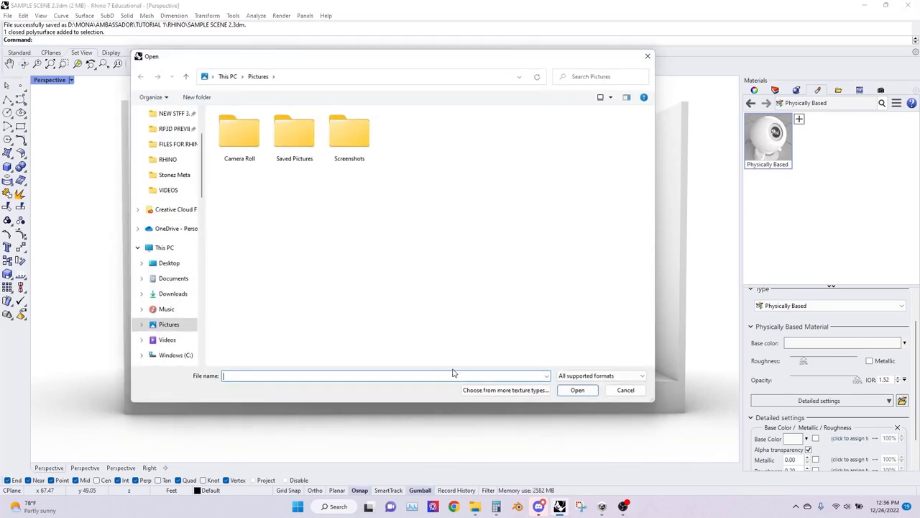
pyautogui.click(502, 390)
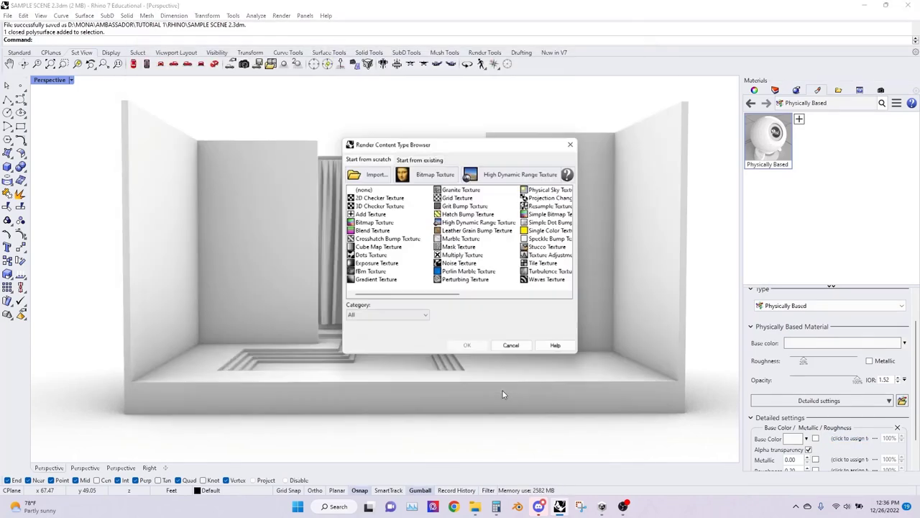
pyautogui.click(389, 199)
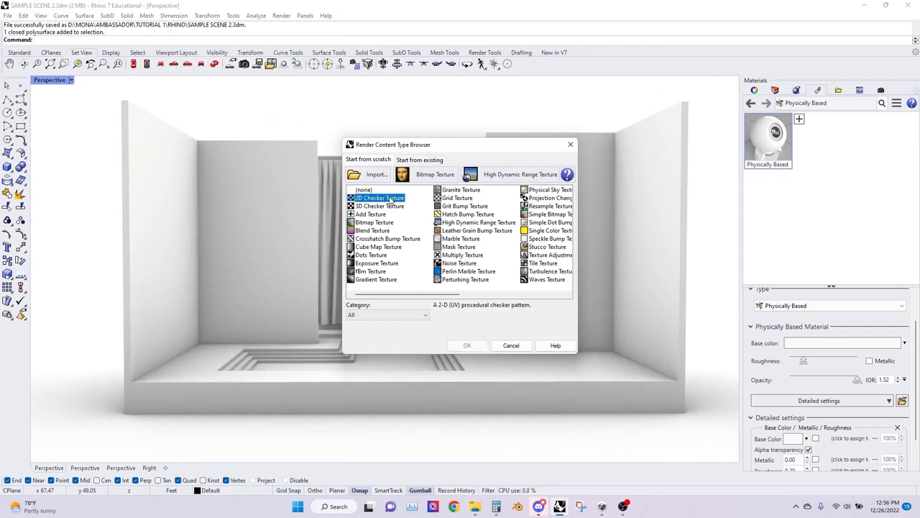
pyautogui.click(466, 346)
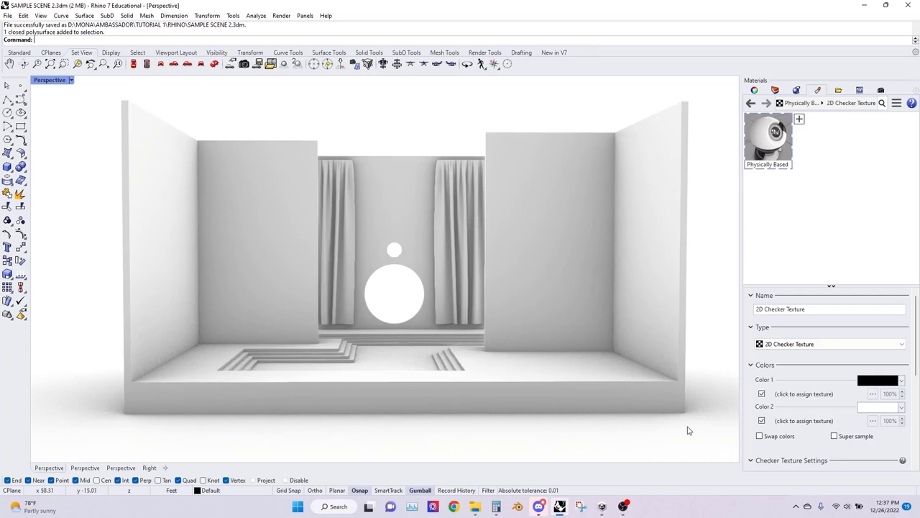
# Step: Assign the checker material to every object in the stage set and clear the selection
pyautogui.hotkey('ctrl', 'a')
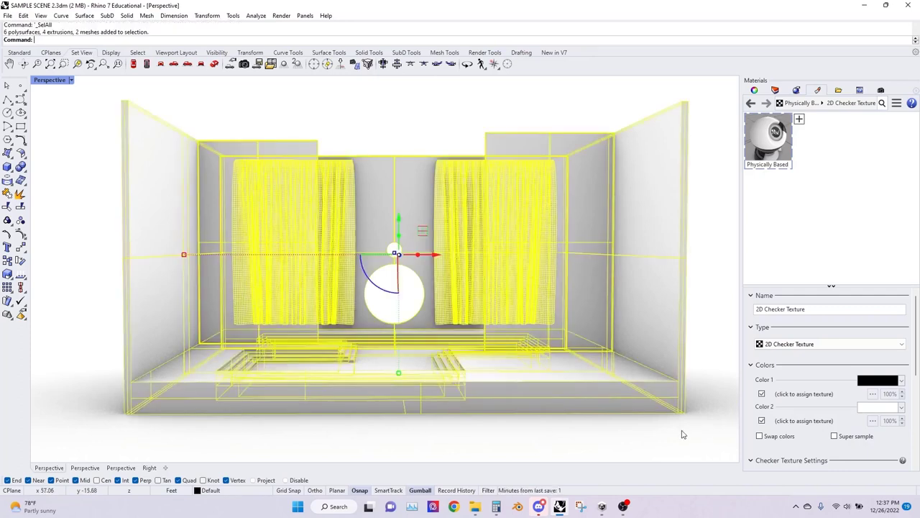
pyautogui.rightClick(760, 141)
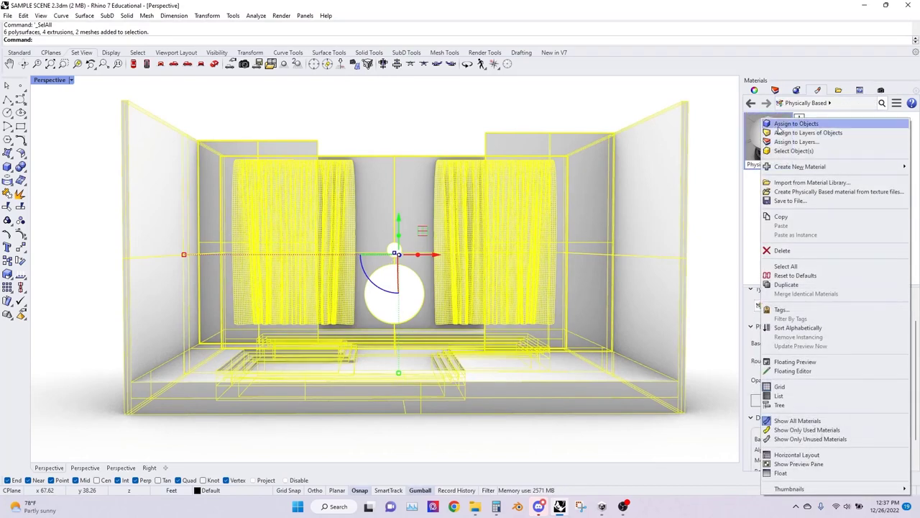
pyautogui.click(779, 129)
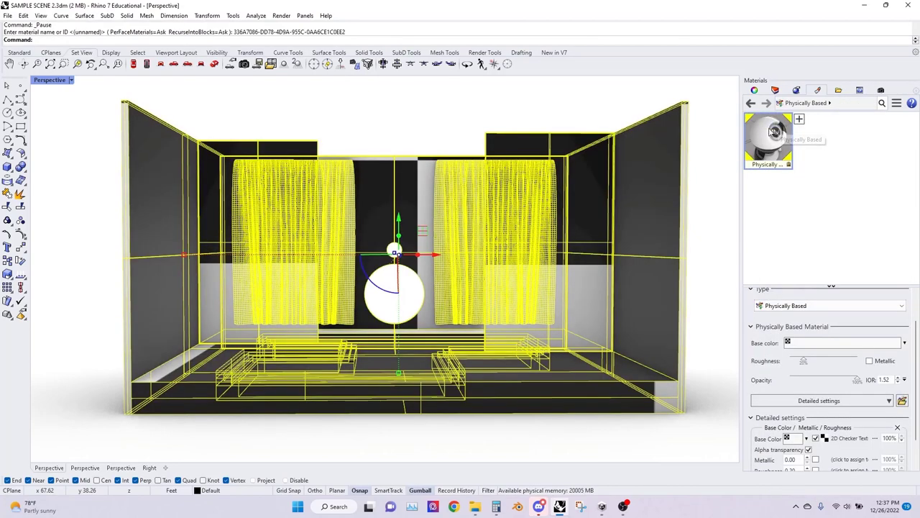
pyautogui.press('Escape')
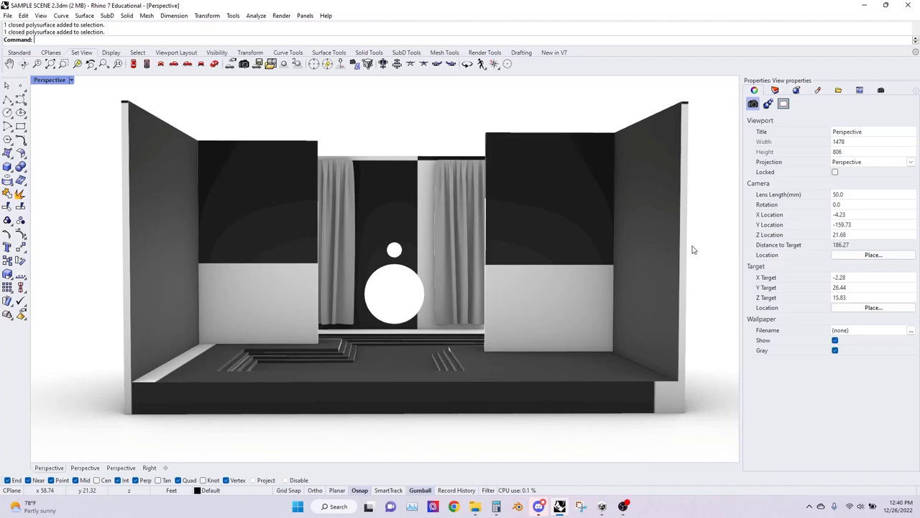
# Step: Set the texture mapping type of the tall wall panel beside the right curtain to Box
pyautogui.click(512, 223)
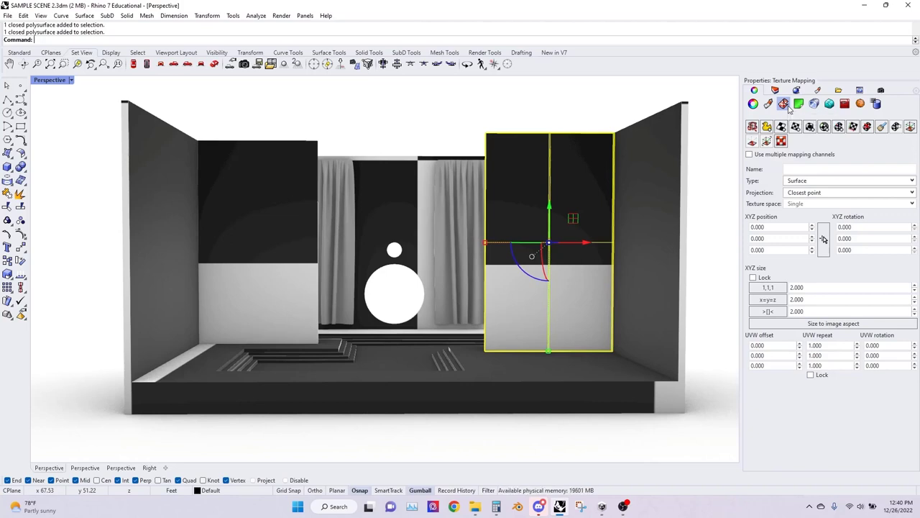
pyautogui.click(804, 183)
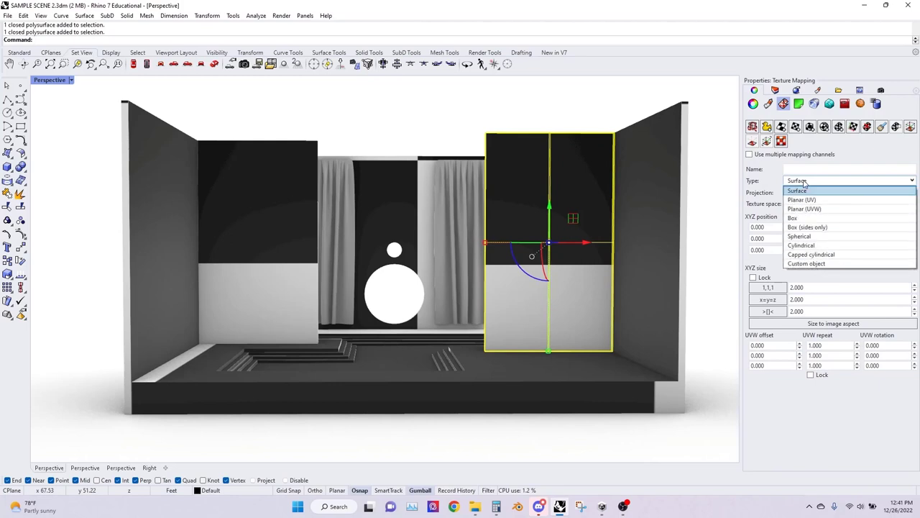
pyautogui.click(795, 218)
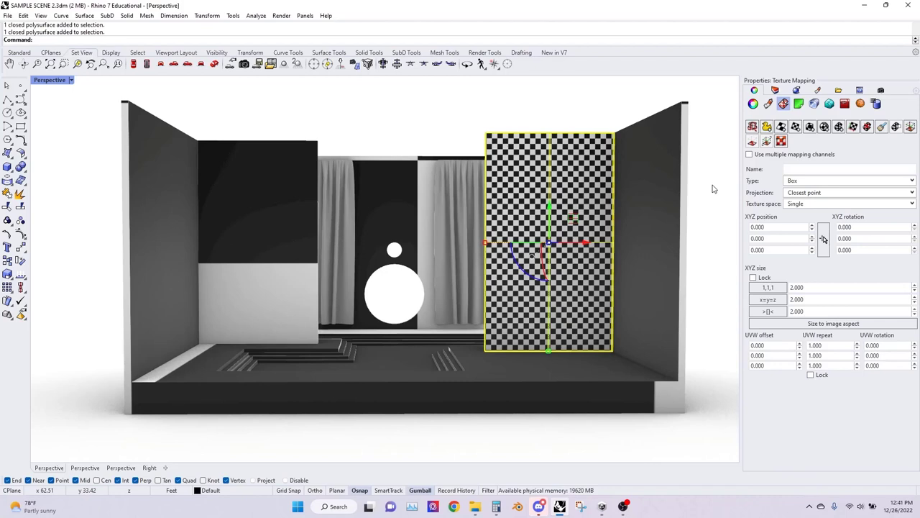
pyautogui.click(789, 185)
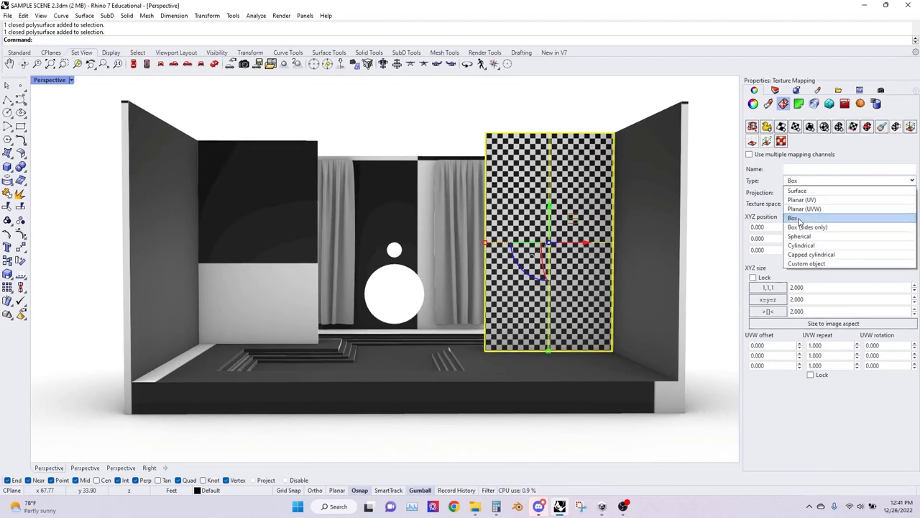
pyautogui.click(721, 205)
pyautogui.click(720, 204)
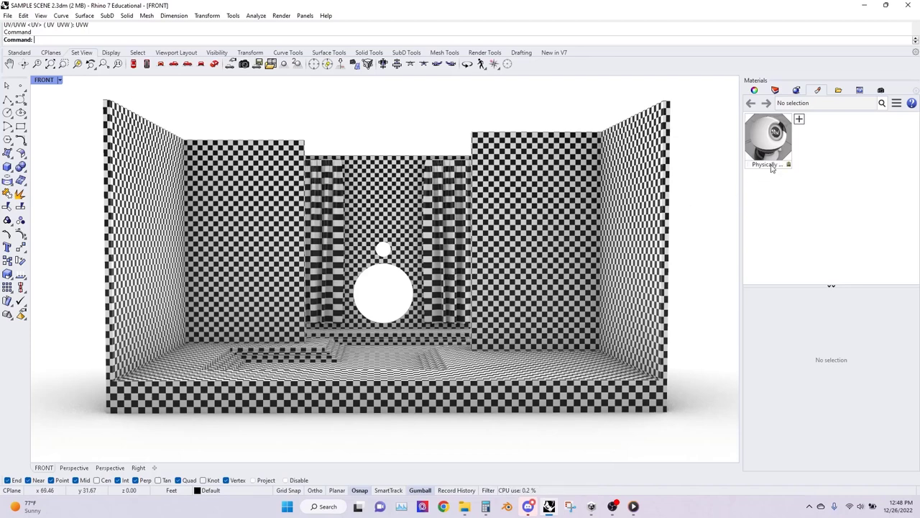
# Step: Create a second Physically Based material and name it CONCRETE
pyautogui.click(800, 120)
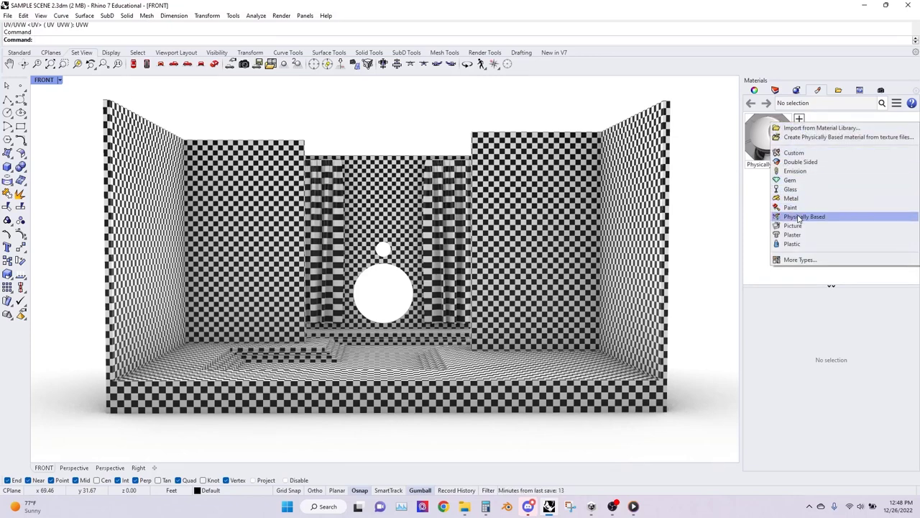
pyautogui.click(798, 216)
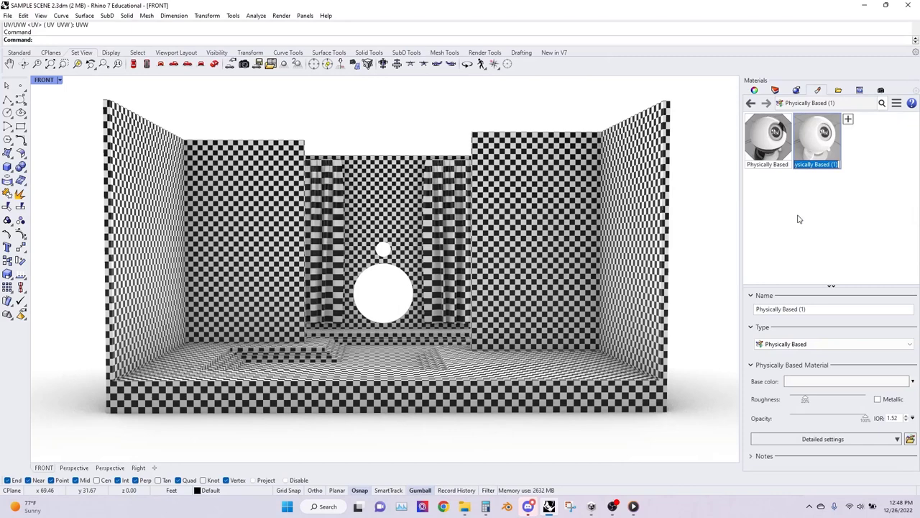
pyautogui.write('CONCRETE')
pyautogui.press('Return')
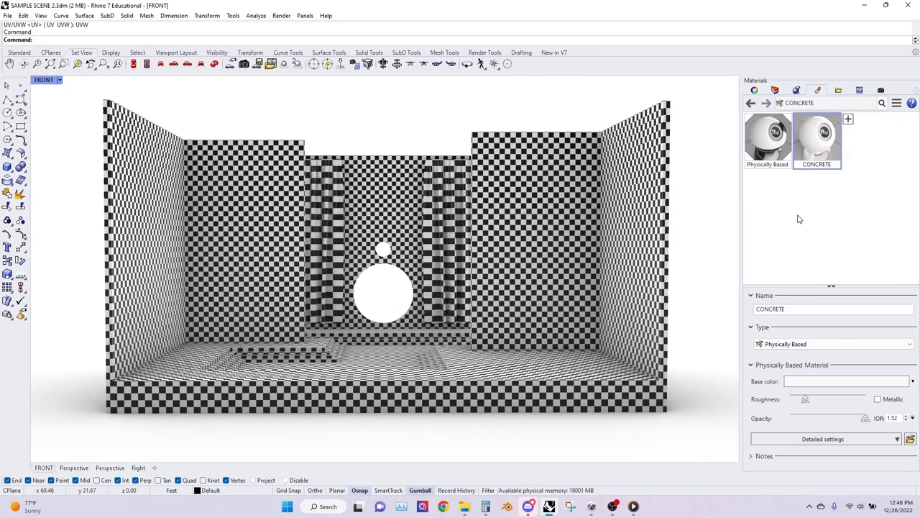
# Step: Show the Base Color / Metallic / Roughness and Bump / Normal and displacement settings for the CONCRETE material
pyautogui.click(834, 439)
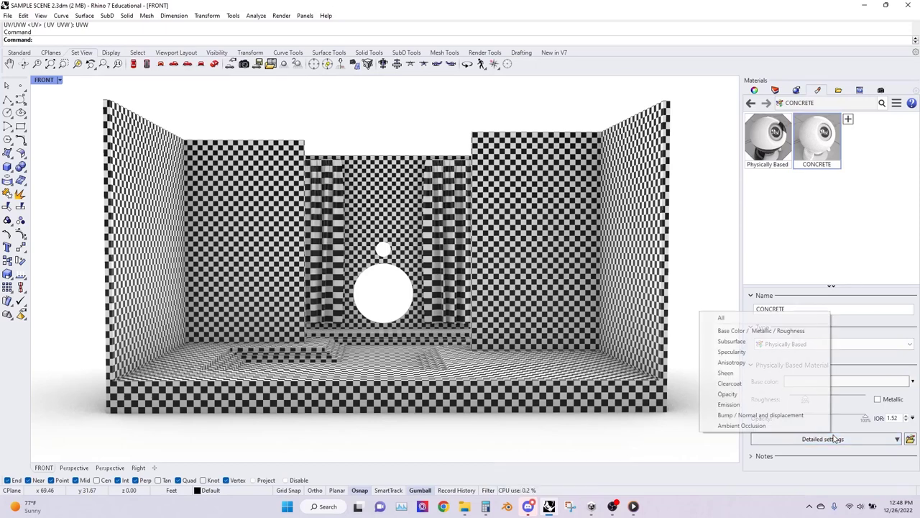
pyautogui.click(797, 331)
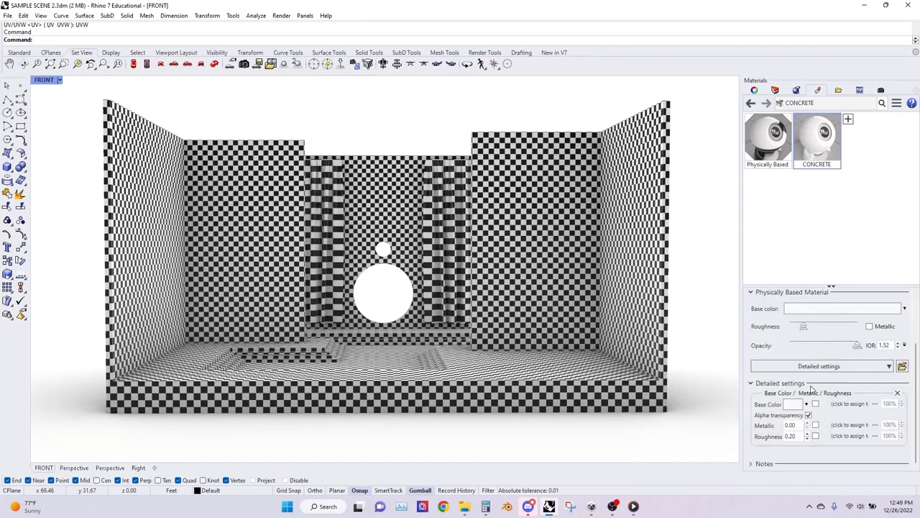
pyautogui.click(826, 366)
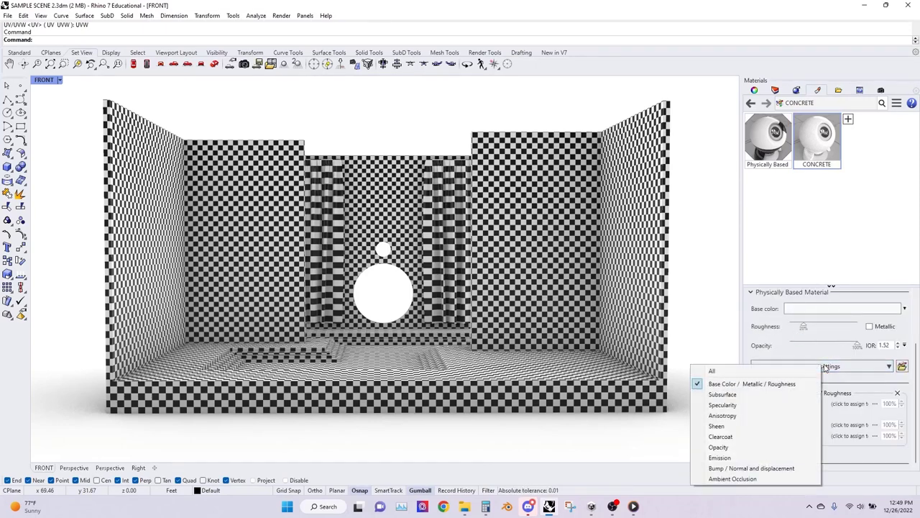
pyautogui.click(792, 471)
pyautogui.scroll(-1, 838, 400)
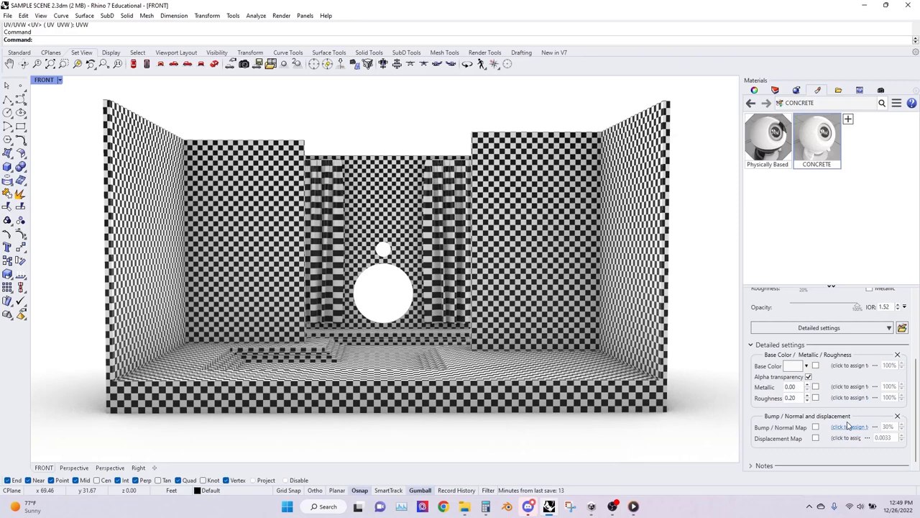
# Step: Switch to Chrome to look through the ambientCG texture library, and return to Rhino
pyautogui.click(445, 507)
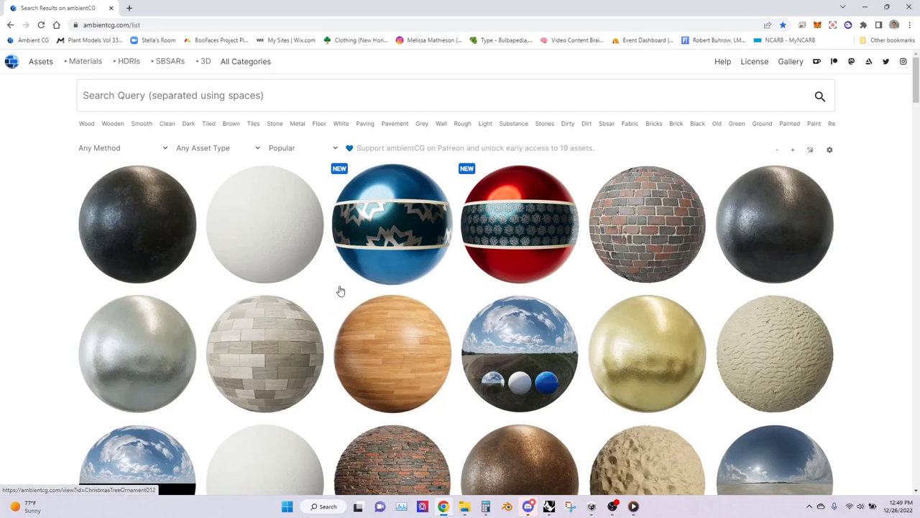
pyautogui.scroll(-1, 341, 290)
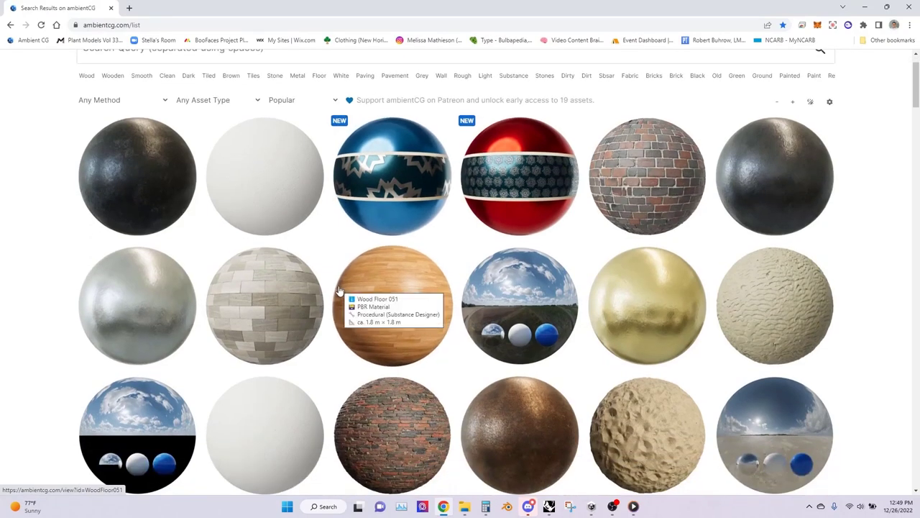
pyautogui.scroll(-5, 341, 291)
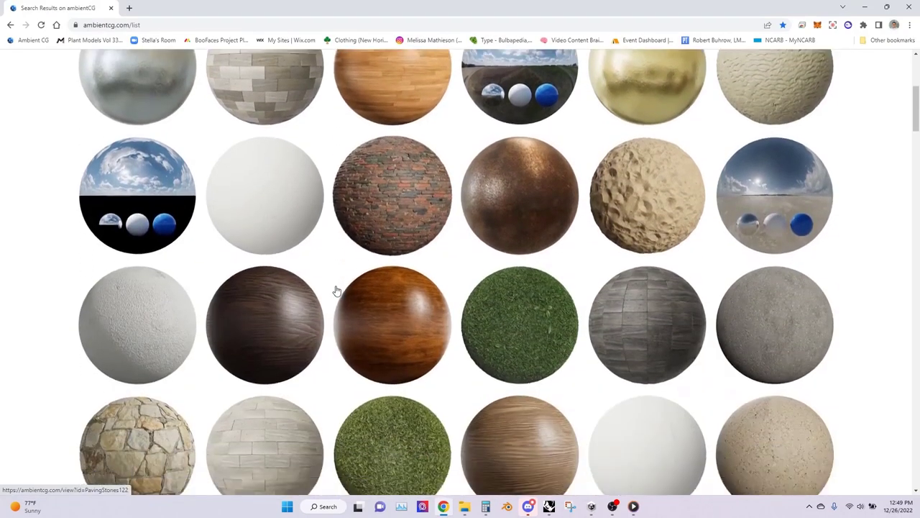
pyautogui.scroll(5, 333, 290)
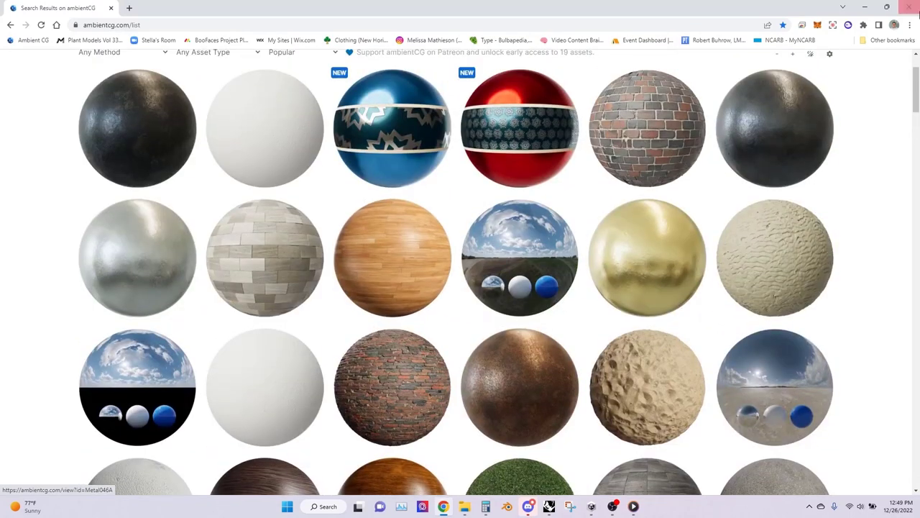
pyautogui.click(869, 8)
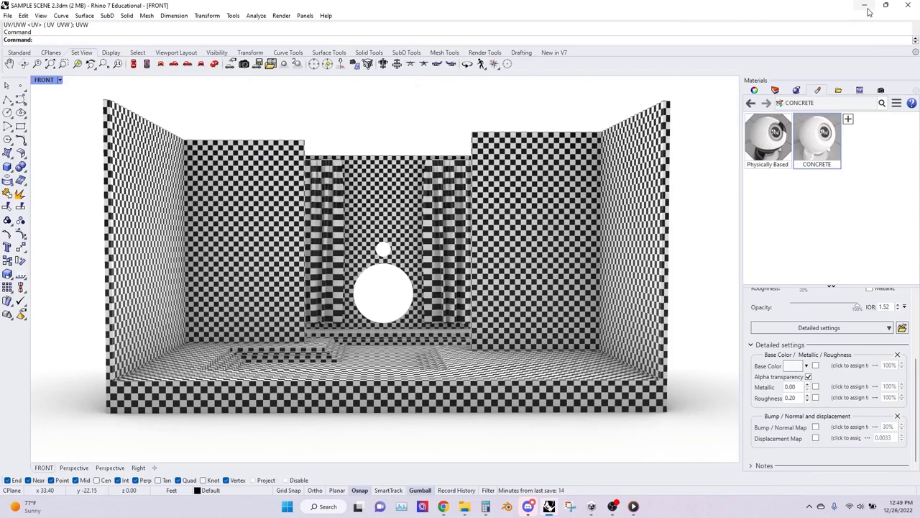
# Step: Load Concrete034_4K_Color from the TUTORIAL 1 MATERIALS folder as the CONCRETE material's base color texture
pyautogui.click(848, 365)
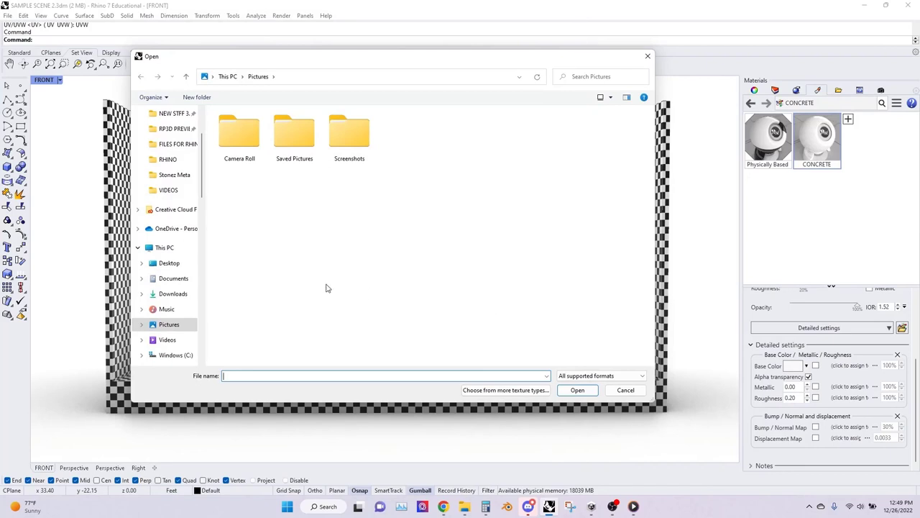
pyautogui.click(174, 161)
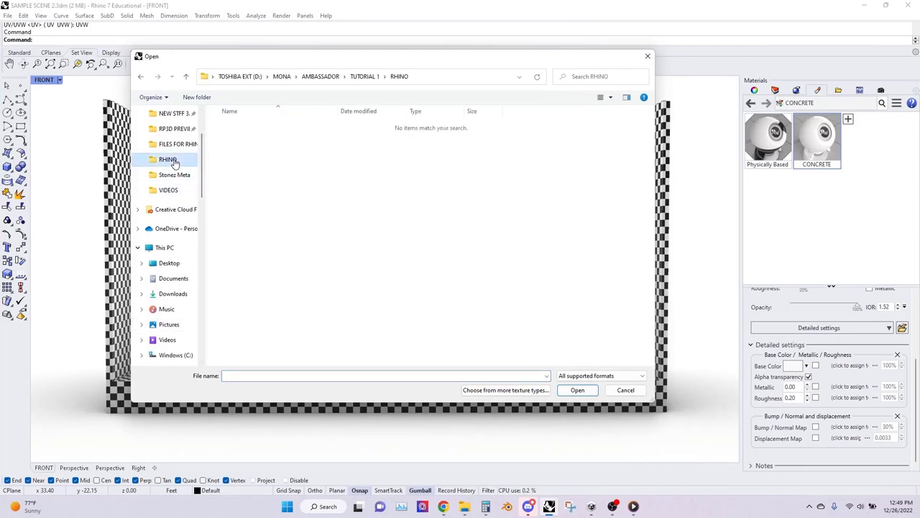
pyautogui.click(364, 76)
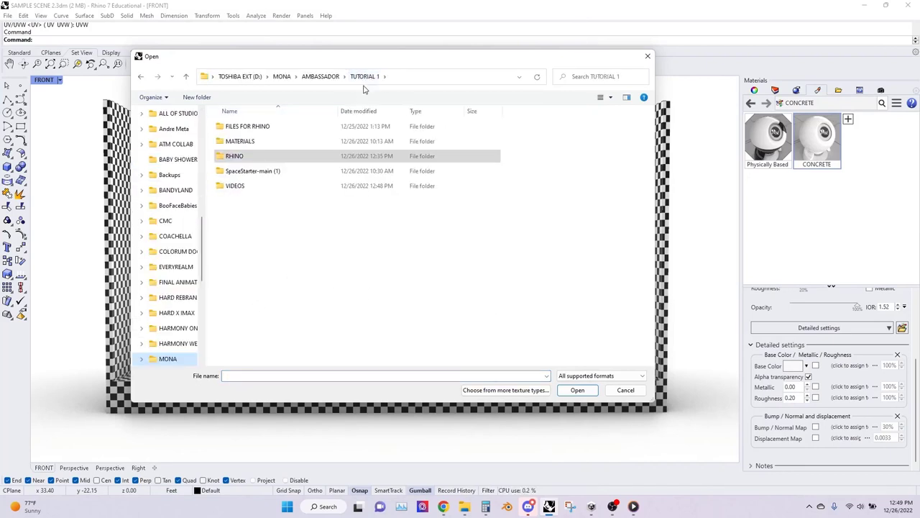
pyautogui.doubleClick(287, 146)
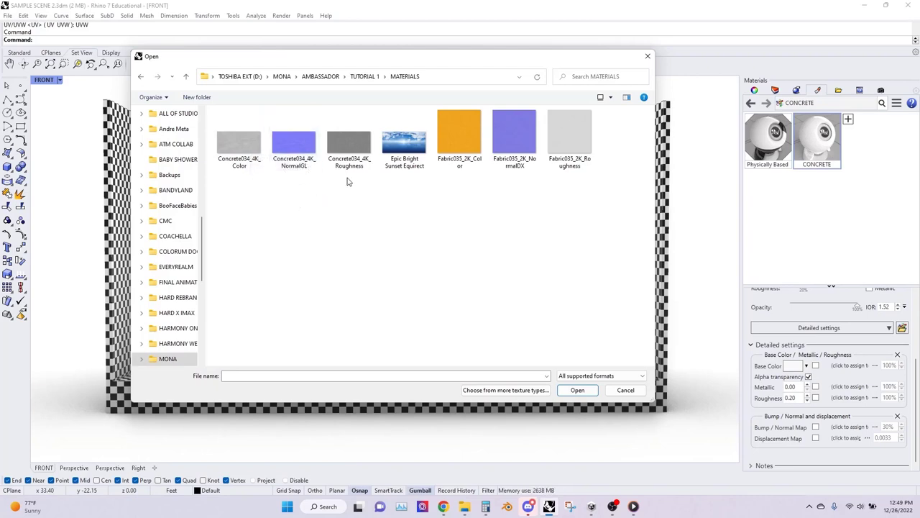
pyautogui.doubleClick(246, 149)
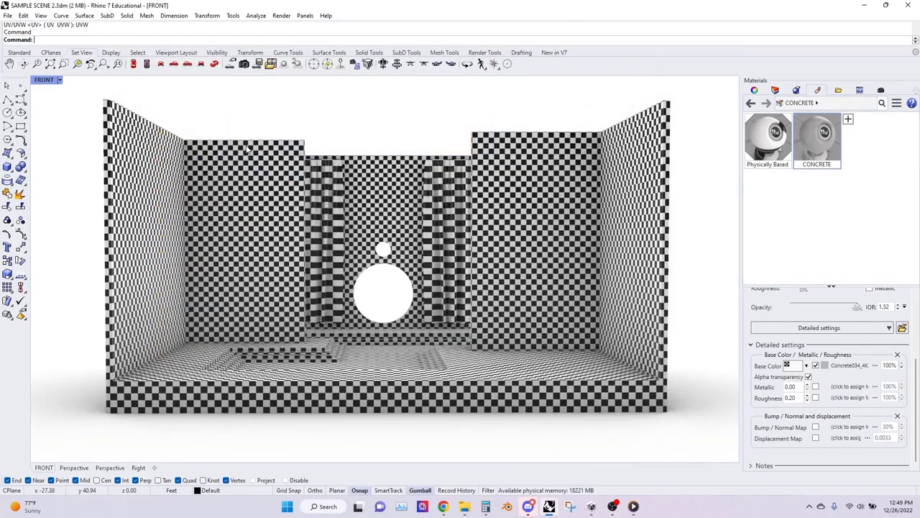
# Step: Assign Concrete034_4K_Roughness as the roughness texture and Concrete034_4K_NormalGL as the bump/normal map of the CONCRETE material
pyautogui.click(851, 399)
pyautogui.doubleClick(348, 152)
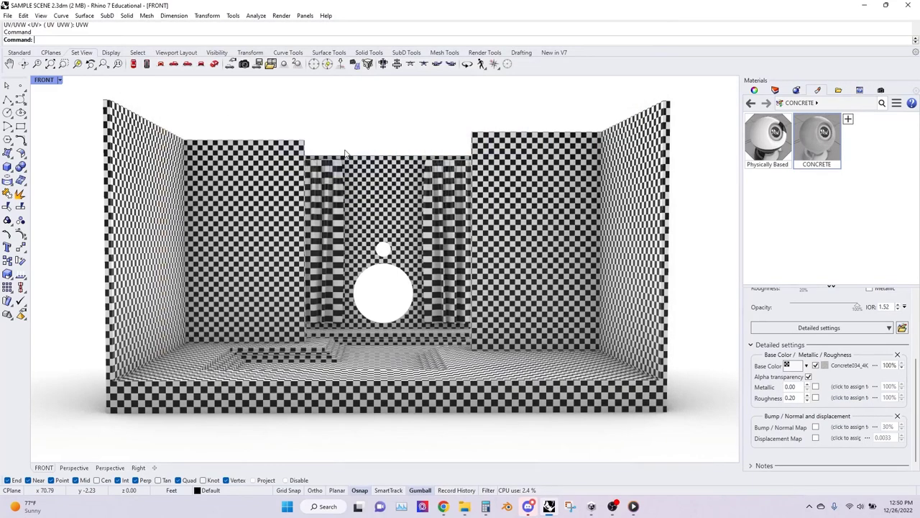
pyautogui.click(841, 428)
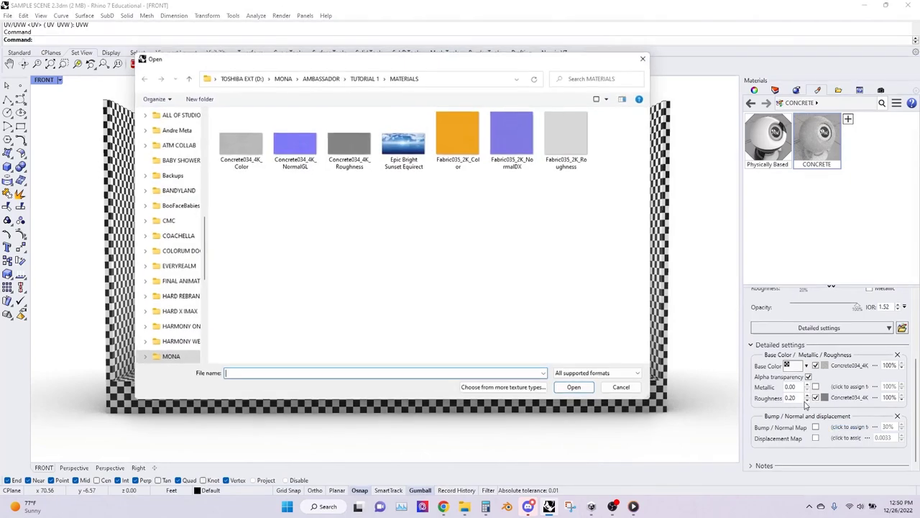
pyautogui.doubleClick(276, 141)
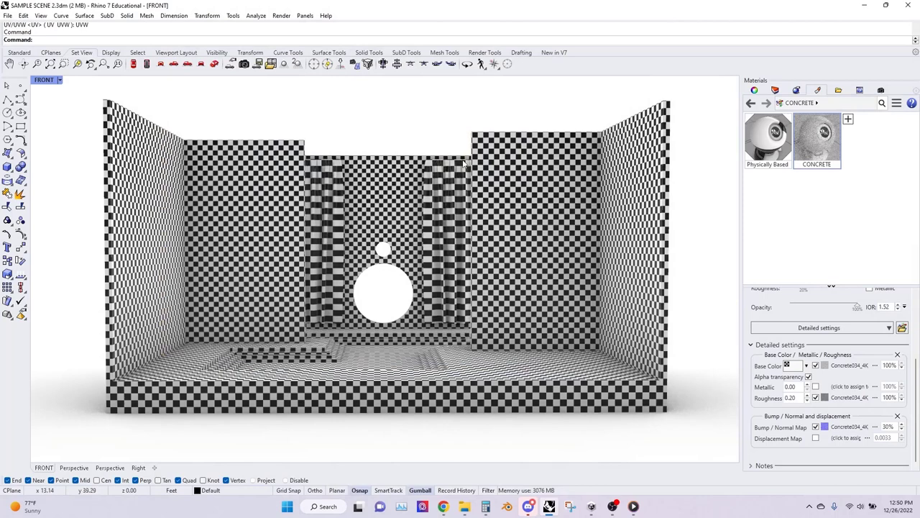
# Step: Assign the CONCRETE material to all the walls, wall panels, floor and steps of the stage, leaving out the curtains
pyautogui.click(518, 192)
pyautogui.keyDown('shift'); pyautogui.click(615, 186); pyautogui.keyUp('shift')
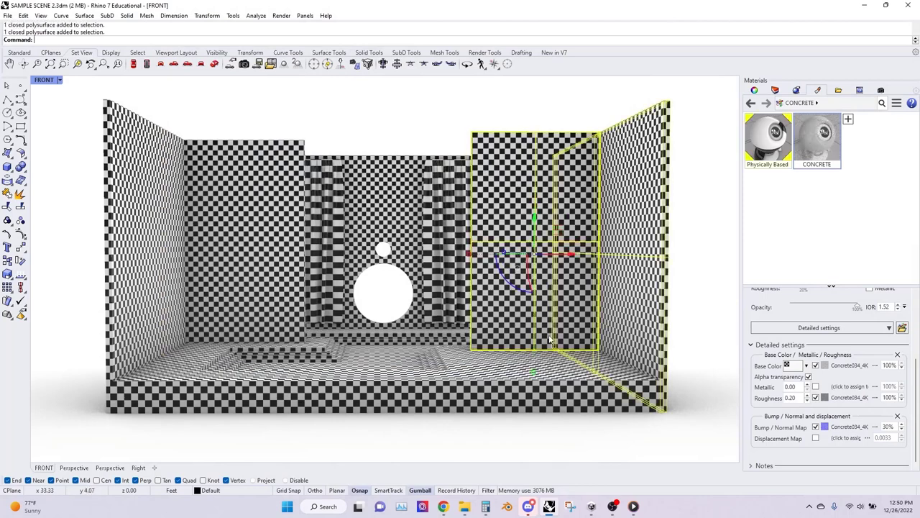
pyautogui.keyDown('shift'); pyautogui.click(442, 369); pyautogui.keyUp('shift')
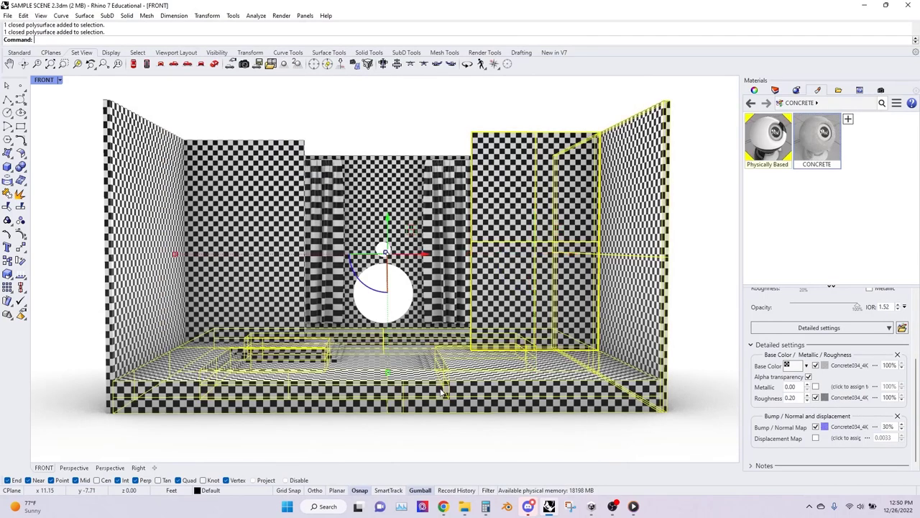
pyautogui.keyDown('shift'); pyautogui.click(431, 360); pyautogui.keyUp('shift')
pyautogui.keyDown('shift'); pyautogui.click(418, 360); pyautogui.keyUp('shift')
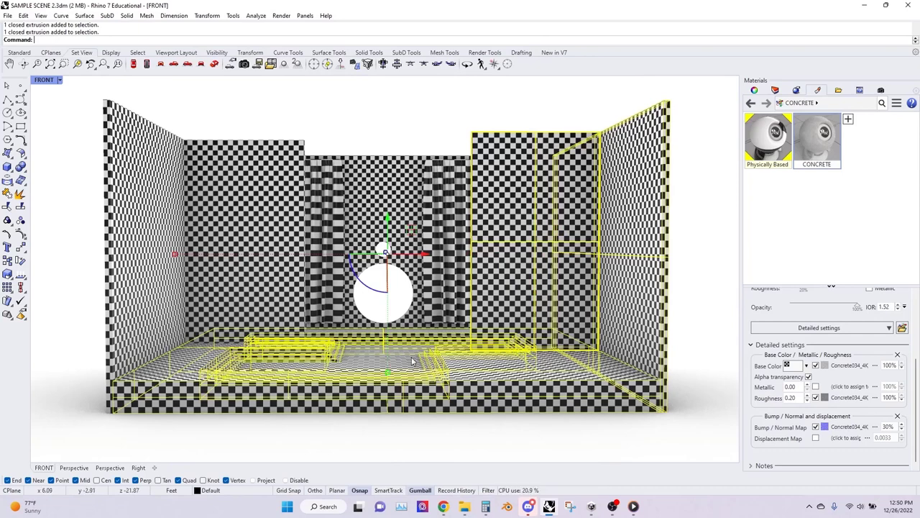
pyautogui.keyDown('shift'); pyautogui.click(377, 219); pyautogui.keyUp('shift')
pyautogui.keyDown('shift'); pyautogui.click(285, 203); pyautogui.keyUp('shift')
pyautogui.keyDown('shift'); pyautogui.click(118, 165); pyautogui.keyUp('shift')
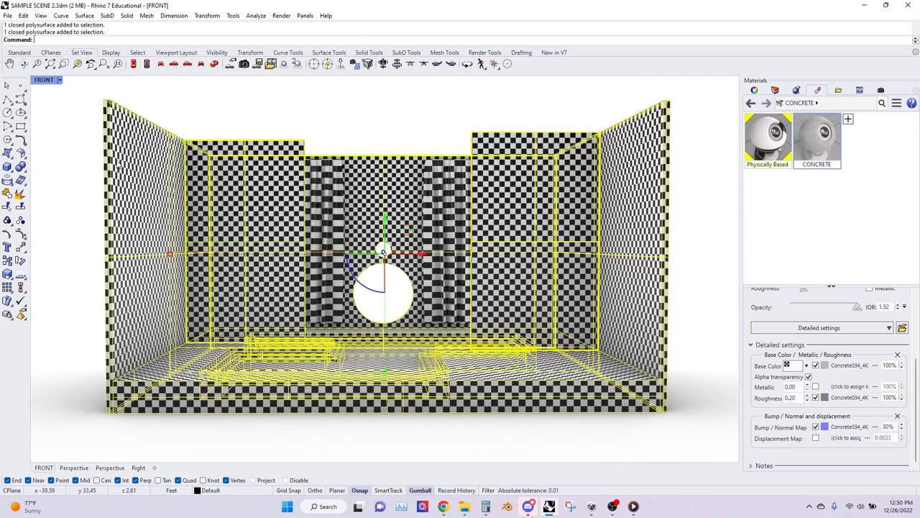
pyautogui.rightClick(826, 141)
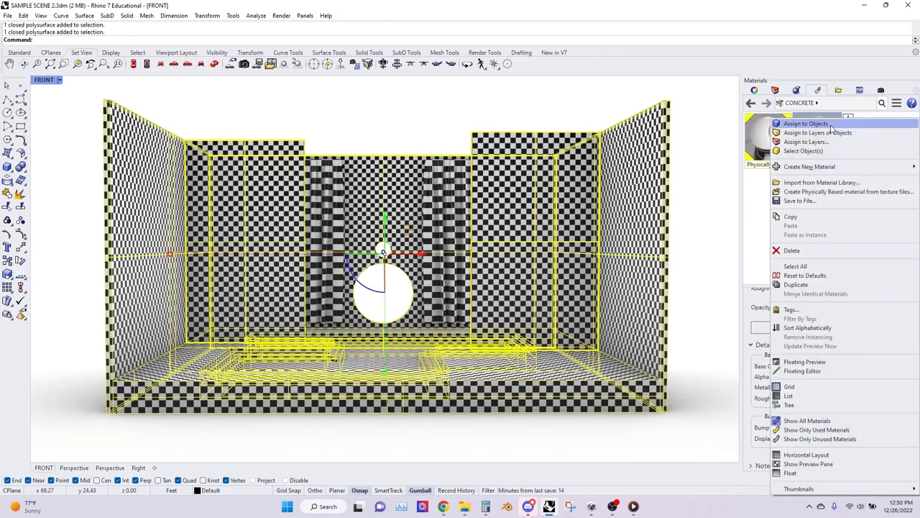
pyautogui.click(784, 122)
pyautogui.click(700, 206)
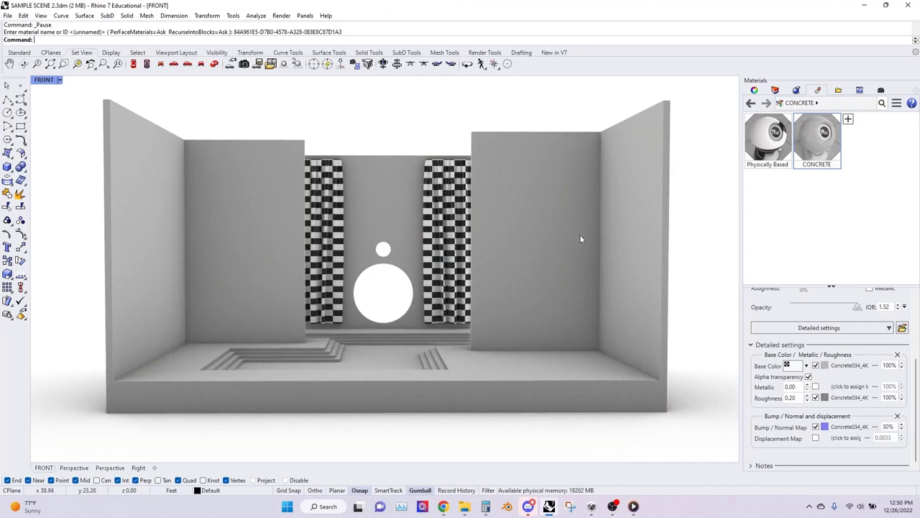
# Step: Examine the scale and tiling of the concrete texture on the walls, both up close and from a distance
pyautogui.scroll(10, 580, 237)
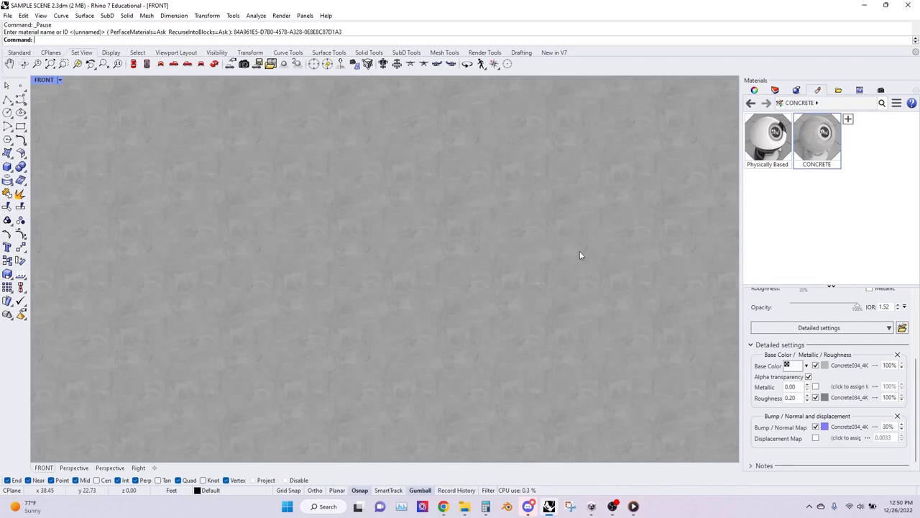
pyautogui.scroll(-10, 579, 254)
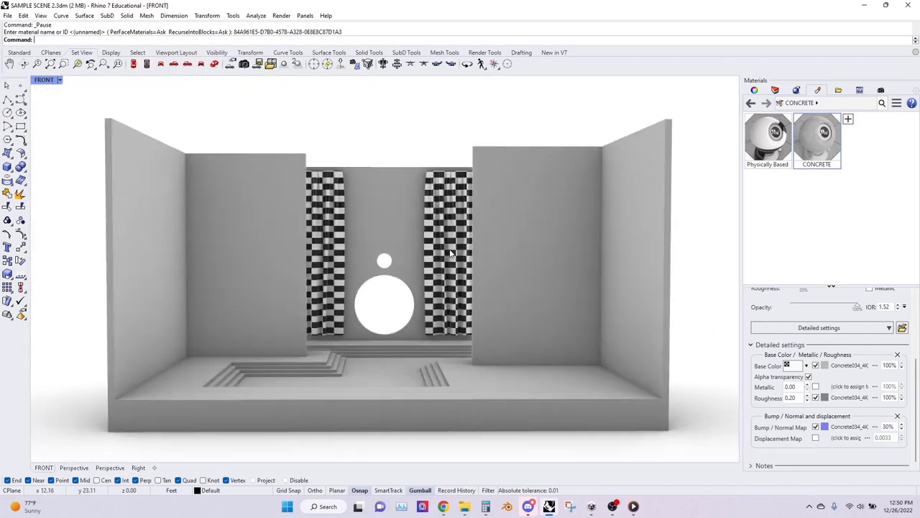
pyautogui.scroll(2, 449, 253)
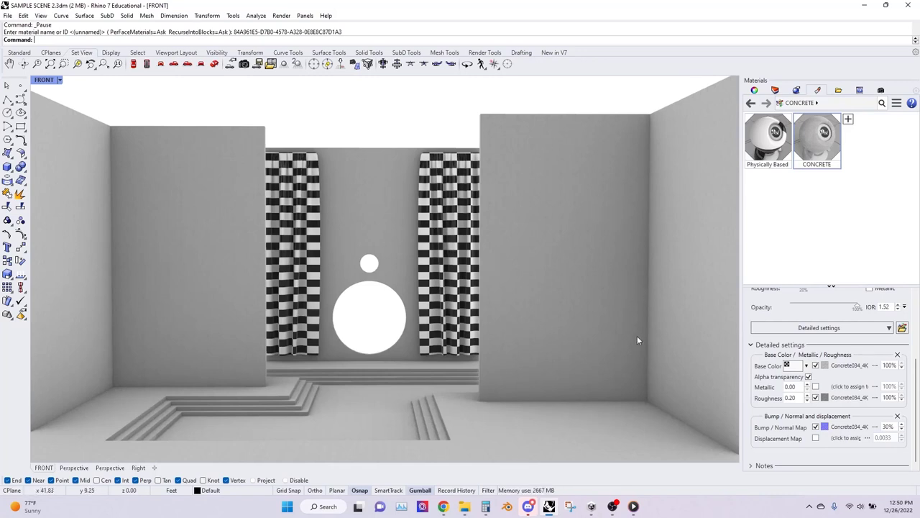
pyautogui.scroll(-3, 495, 193)
pyautogui.scroll(1, 496, 189)
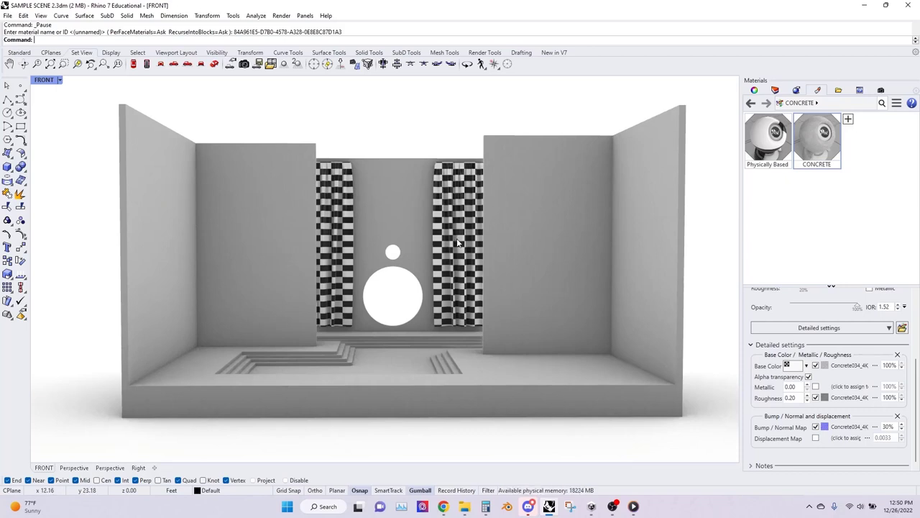
pyautogui.scroll(6, 575, 228)
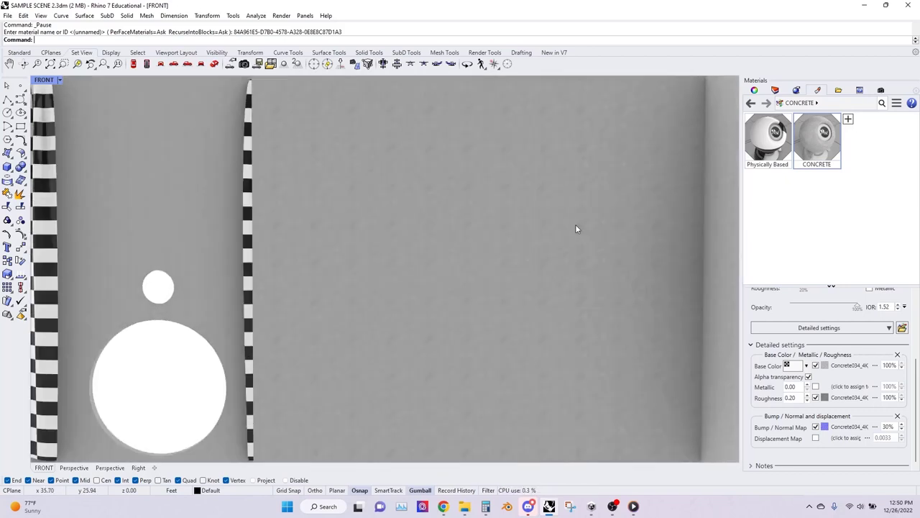
pyautogui.scroll(-2, 530, 233)
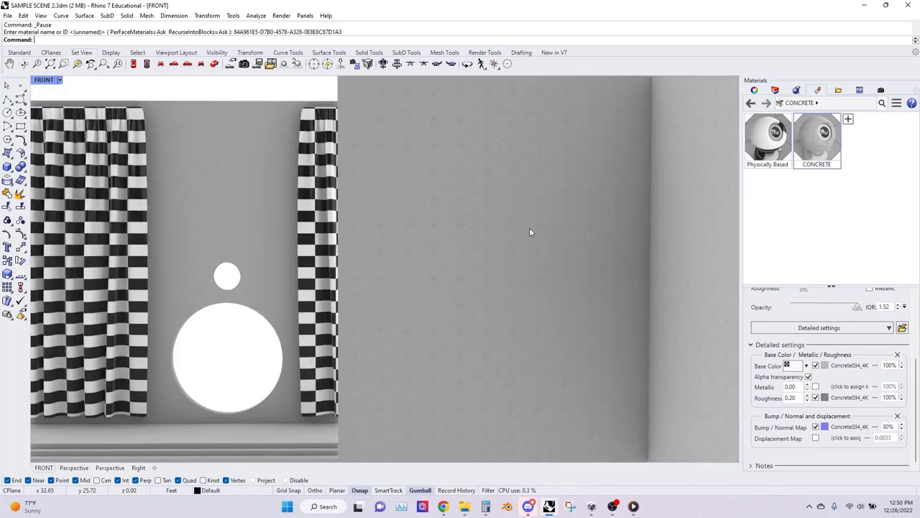
pyautogui.scroll(-4, 530, 231)
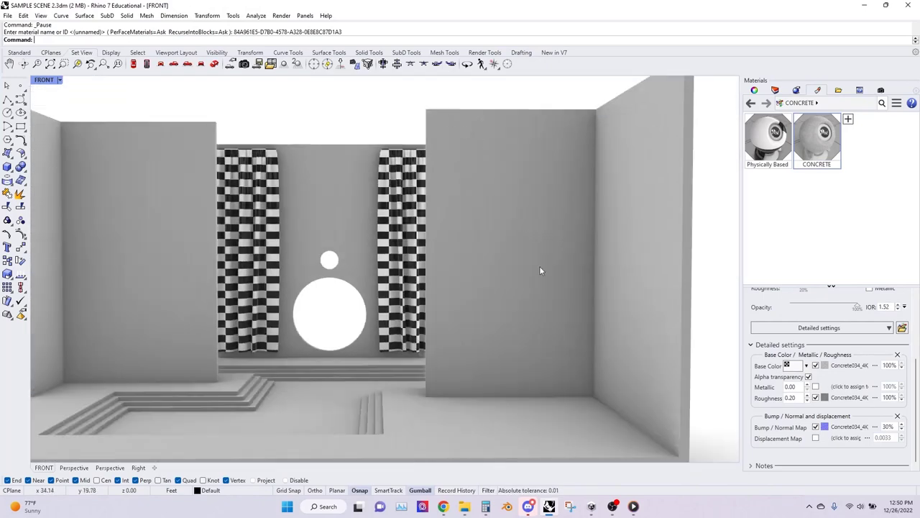
pyautogui.scroll(-3, 527, 200)
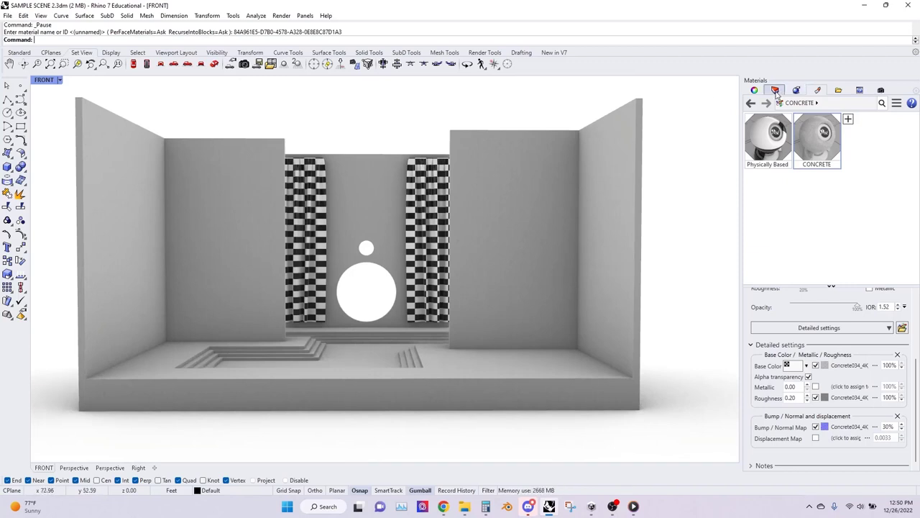
# Step: Try a UVW repeat of 10 in all three directions on the tall wall panel beside the right curtain
pyautogui.click(464, 200)
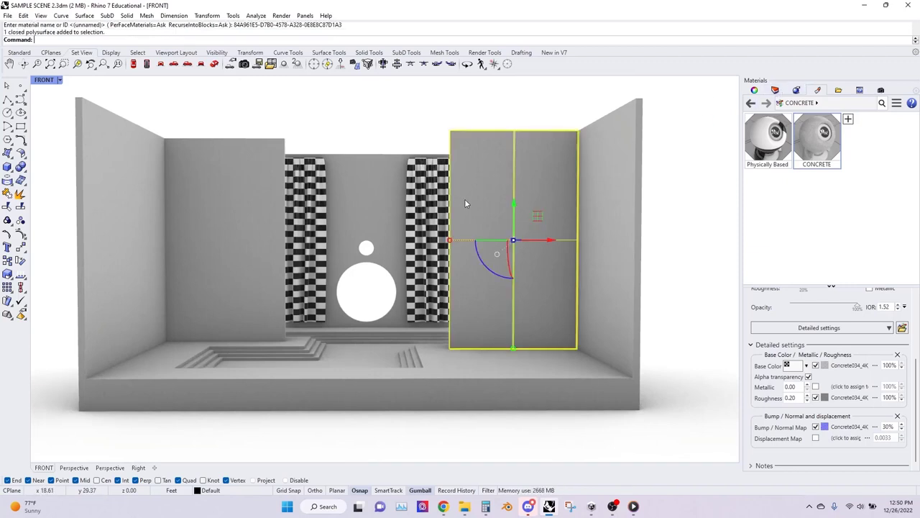
pyautogui.click(757, 90)
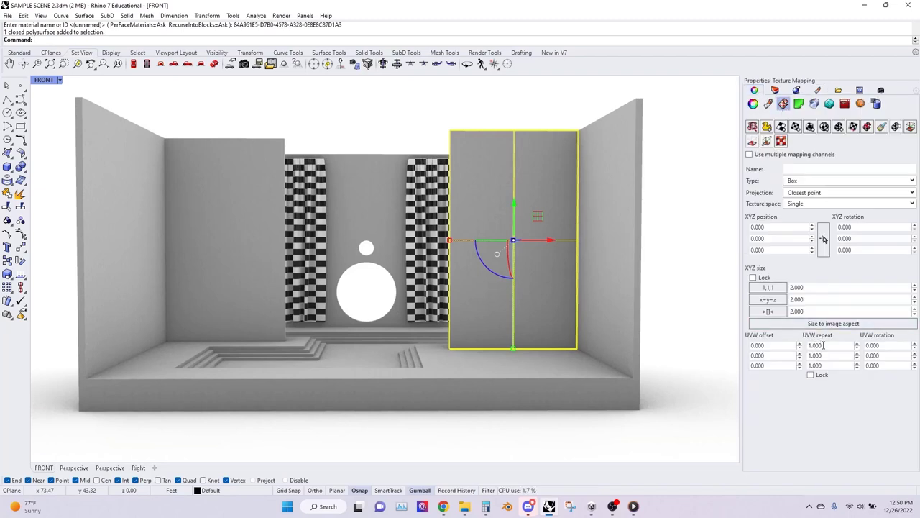
pyautogui.doubleClick(825, 348)
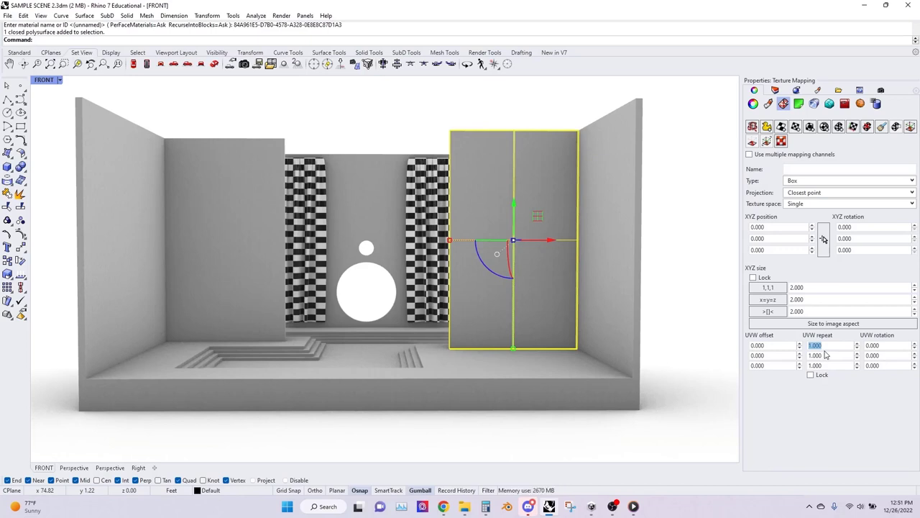
pyautogui.write('10')
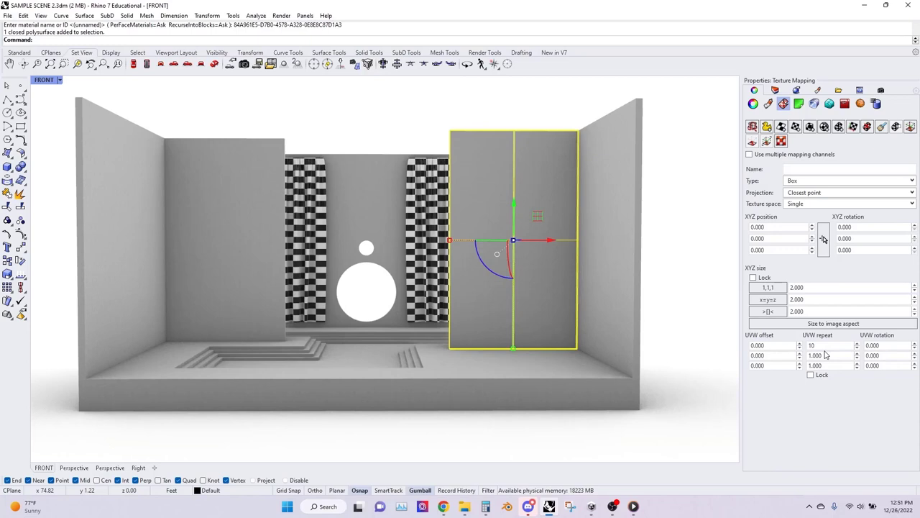
pyautogui.press('Tab')
pyautogui.write('10')
pyautogui.press('Tab')
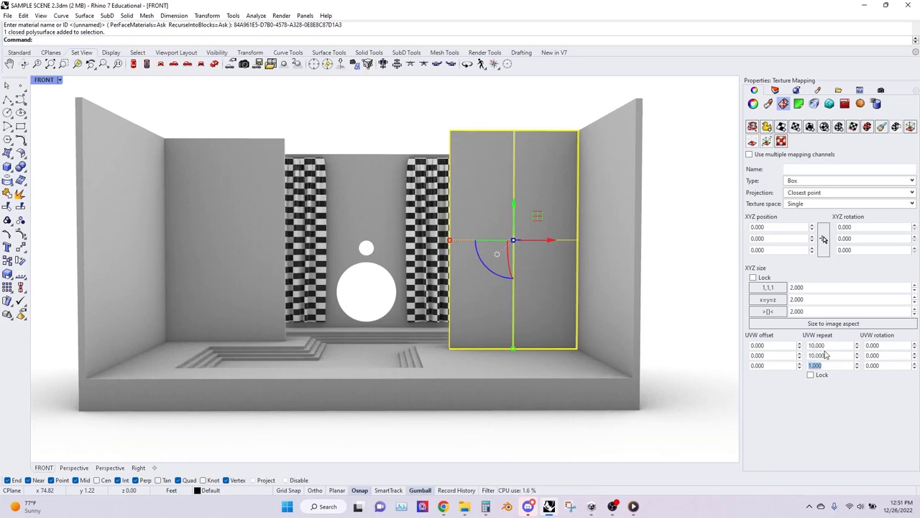
pyautogui.write('10')
pyautogui.press('Return')
pyautogui.scroll(5, 506, 205)
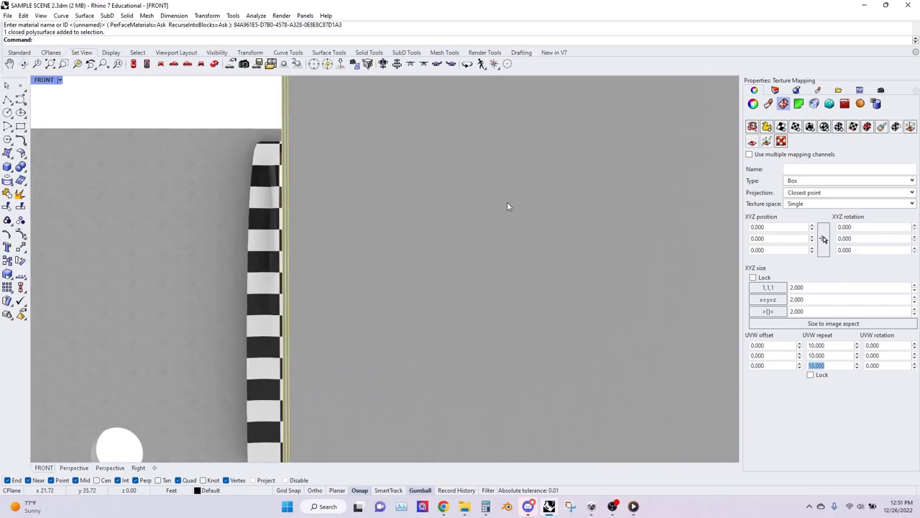
pyautogui.scroll(-6, 493, 198)
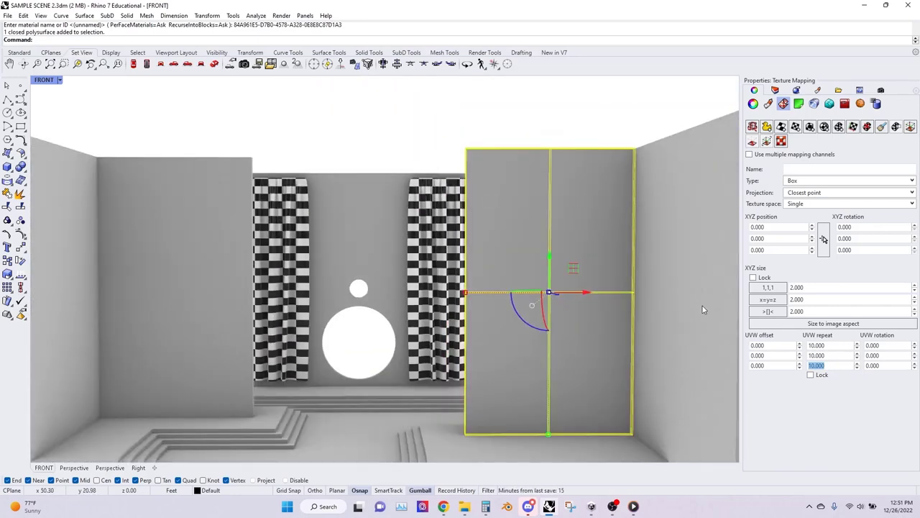
# Step: Set all three UVW repeat values of the tall wall panel to 0.01 and check the concrete texture up close
pyautogui.click(836, 346)
pyautogui.write('1')
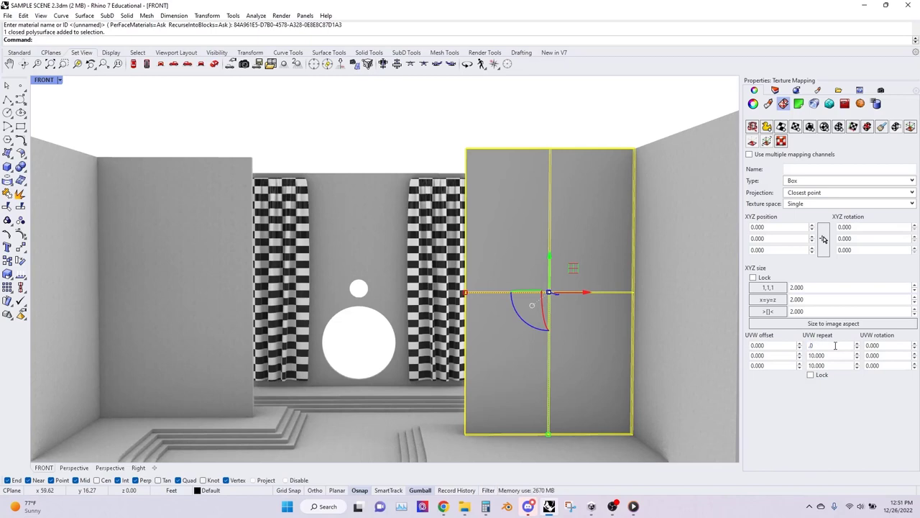
pyautogui.press('Tab')
pyautogui.write('.01')
pyautogui.press('Tab')
pyautogui.write('.01')
pyautogui.press('Return')
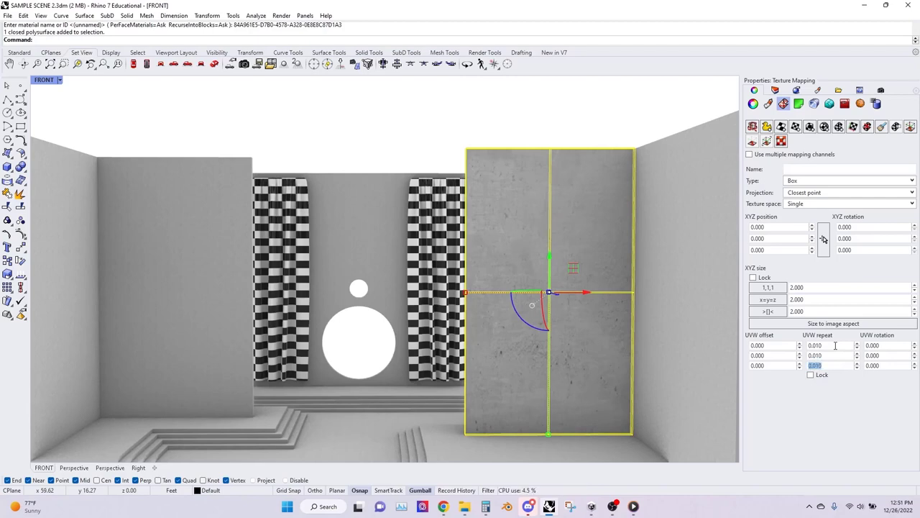
pyautogui.click(563, 131)
pyautogui.scroll(4, 556, 332)
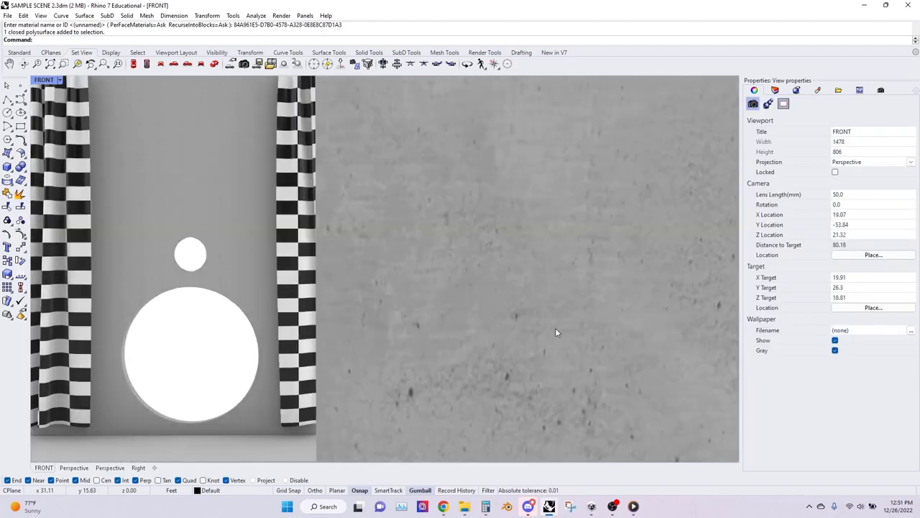
pyautogui.scroll(-4, 556, 332)
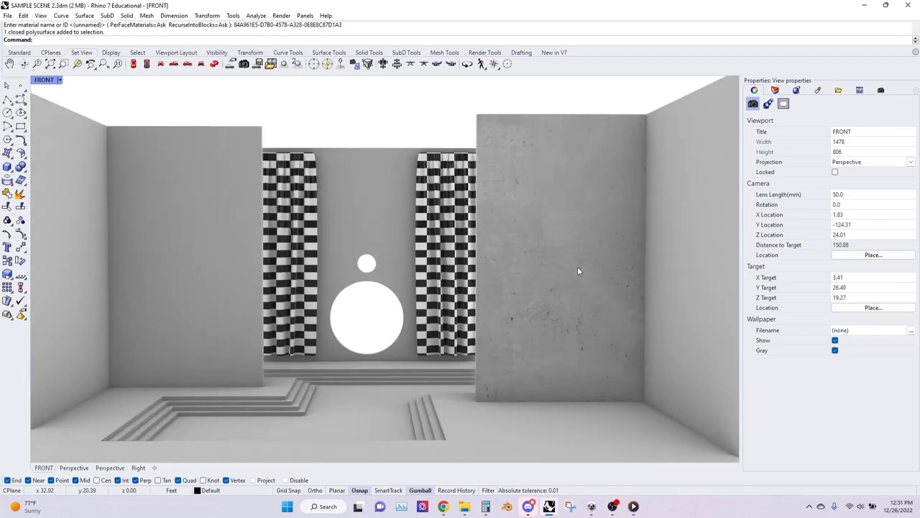
# Step: Set all three UVW repeat values of the tall wall panel beside the right curtain to 0.05
pyautogui.keyDown('shift'); pyautogui.moveTo(578, 269); pyautogui.dragTo(594, 261, button='right'); pyautogui.keyUp('shift')
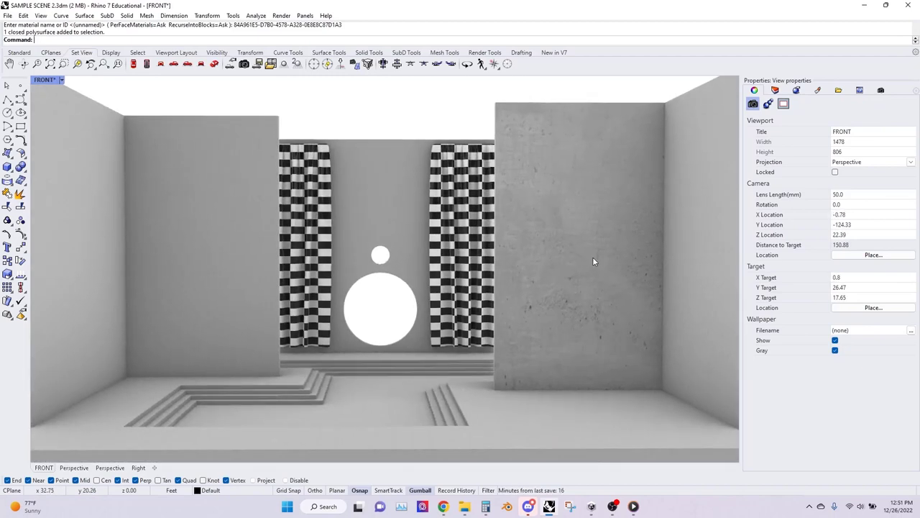
pyautogui.scroll(4, 593, 260)
pyautogui.scroll(-4, 593, 261)
pyautogui.click(594, 261)
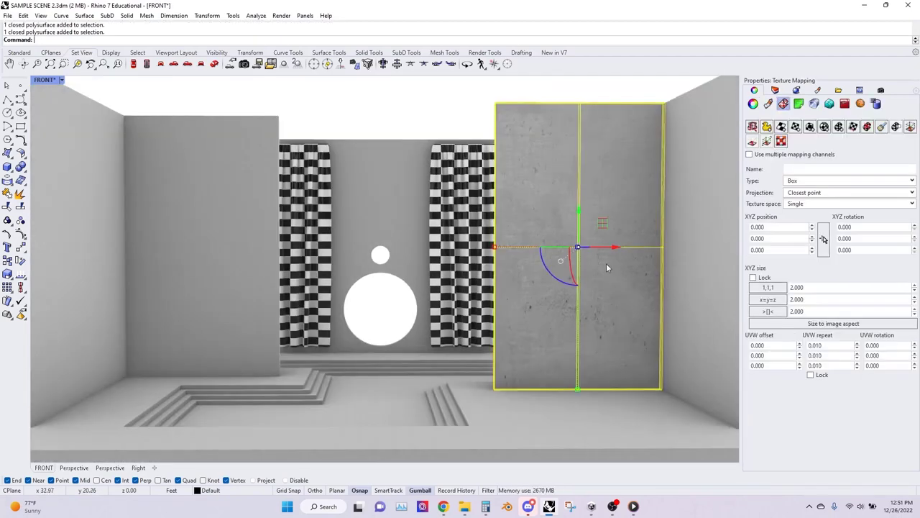
pyautogui.click(819, 347)
pyautogui.click(820, 347)
pyautogui.press('BackSpace')
pyautogui.press('BackSpace')
pyautogui.write('05')
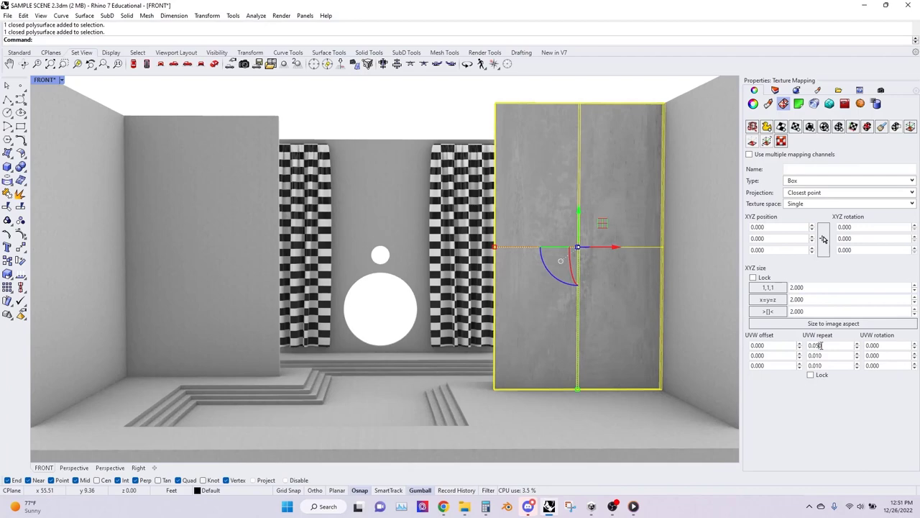
pyautogui.doubleClick(822, 346)
pyautogui.hotkey('ctrl', 'c')
pyautogui.doubleClick(828, 355)
pyautogui.hotkey('ctrl', 'v')
pyautogui.doubleClick(827, 366)
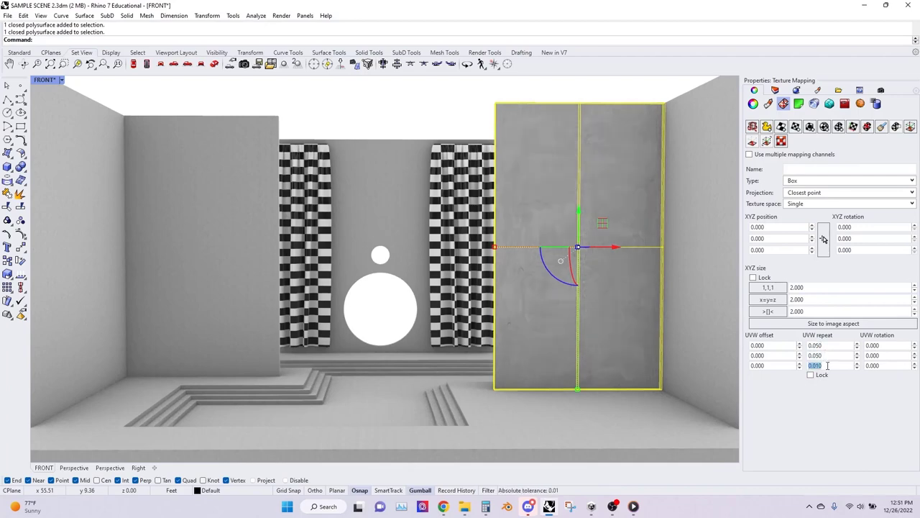
pyautogui.hotkey('ctrl', 'v')
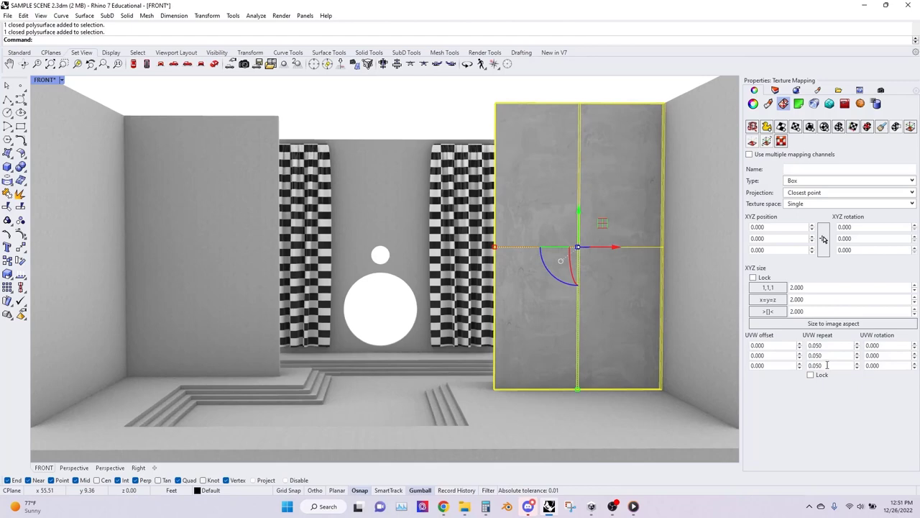
# Step: Deselect the wall panel, check its concrete texture, and restore the saved FRONT view
pyautogui.click(489, 107)
pyautogui.scroll(-3, 568, 155)
pyautogui.scroll(2, 495, 154)
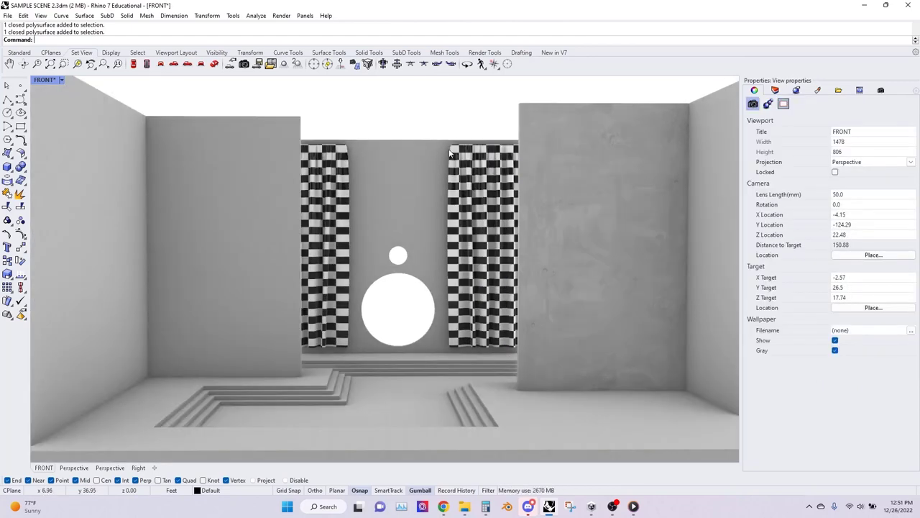
pyautogui.click(881, 90)
pyautogui.doubleClick(821, 138)
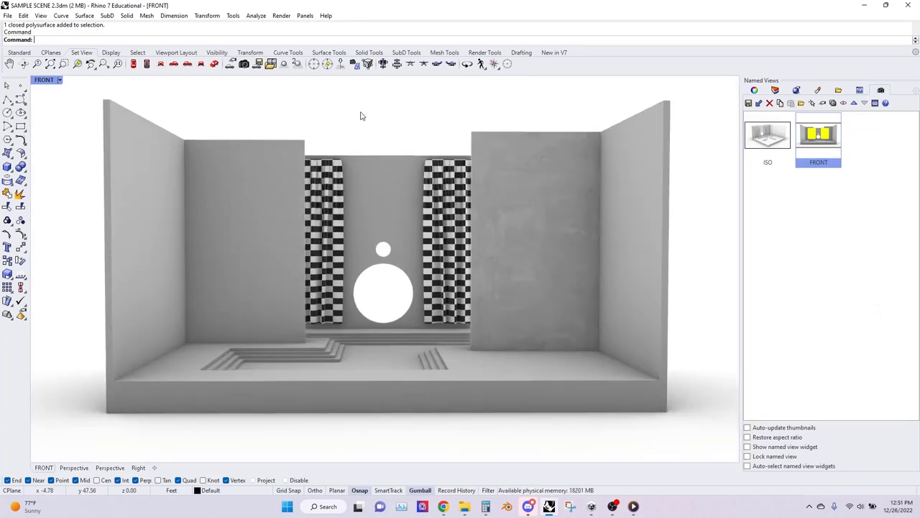
# Step: Set the UVW repeat values to 0.05 on the side walls, back wall, left wall panel, floor and steps together
pyautogui.click(755, 90)
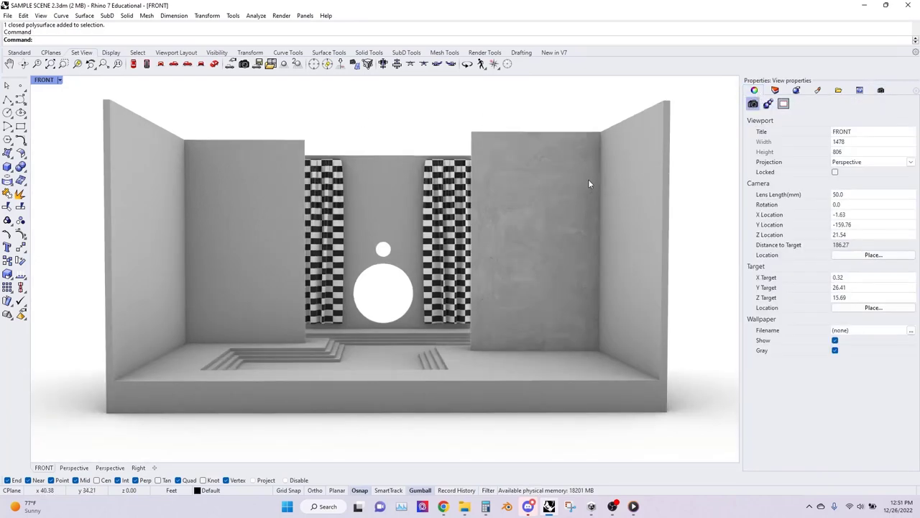
pyautogui.click(629, 192)
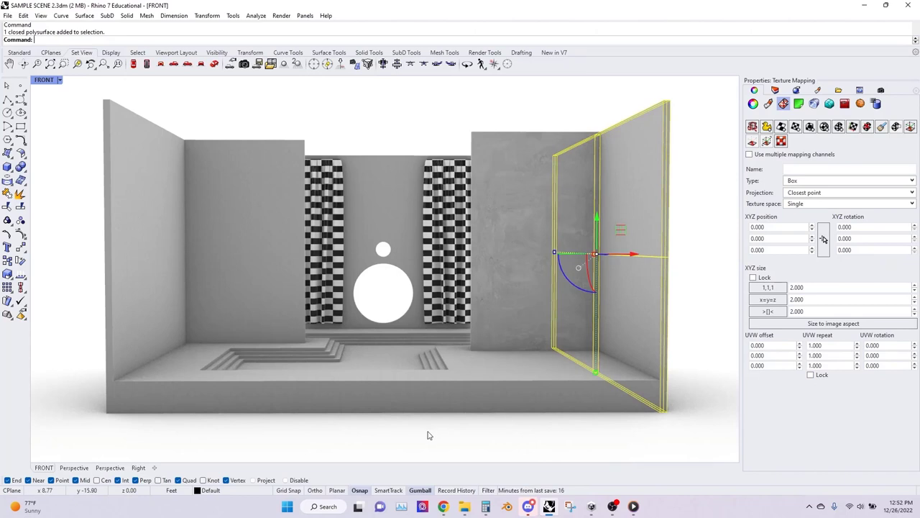
pyautogui.moveTo(417, 398); pyautogui.dragTo(416, 392)
pyautogui.keyDown('shift'); pyautogui.click(359, 201); pyautogui.keyUp('shift')
pyautogui.keyDown('shift'); pyautogui.click(216, 216); pyautogui.keyUp('shift')
pyautogui.keyDown('shift'); pyautogui.click(164, 192); pyautogui.keyUp('shift')
pyautogui.doubleClick(818, 346)
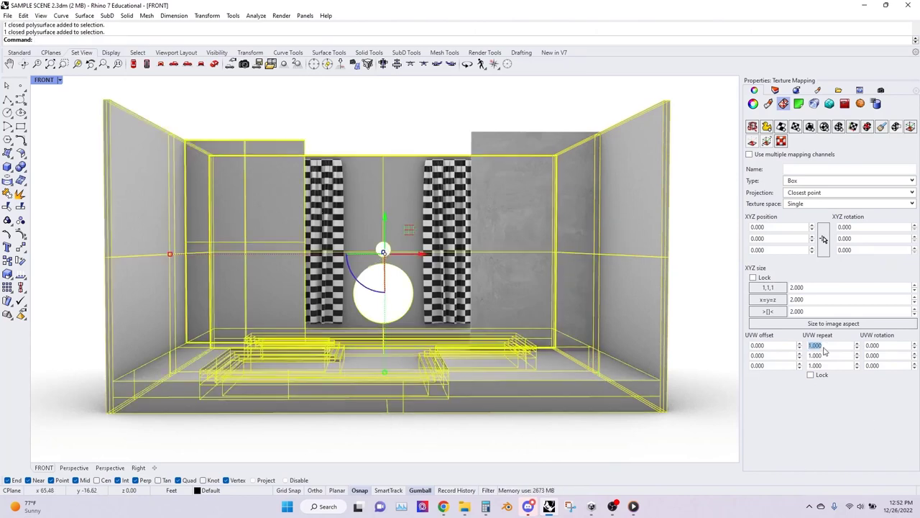
pyautogui.write('0.050')
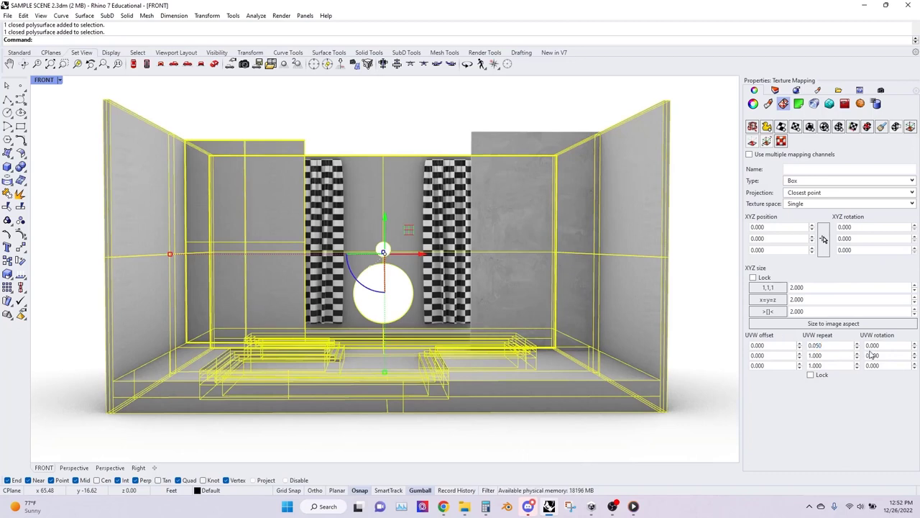
pyautogui.doubleClick(837, 356)
pyautogui.write('0.050')
pyautogui.click(704, 352)
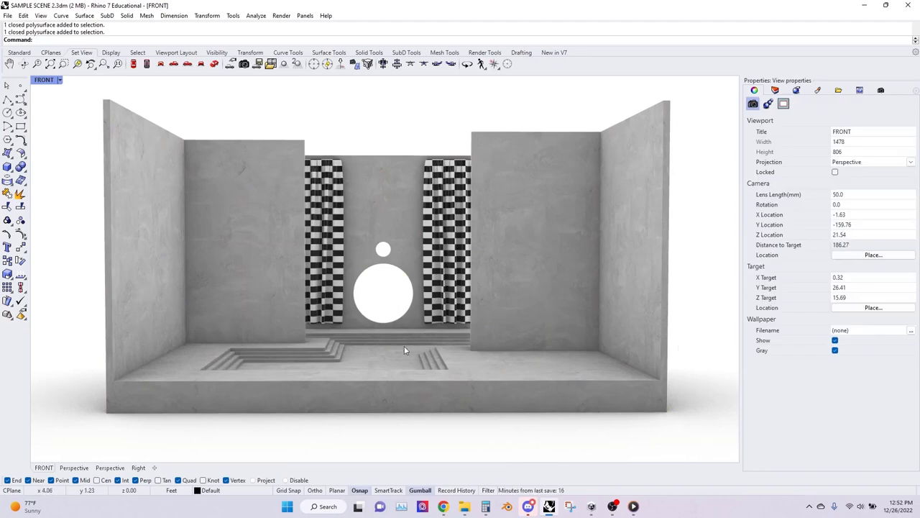
# Step: Inspect the rescaled concrete texture across the stage up close, and return to the saved FRONT view
pyautogui.scroll(6, 402, 351)
pyautogui.scroll(-6, 403, 353)
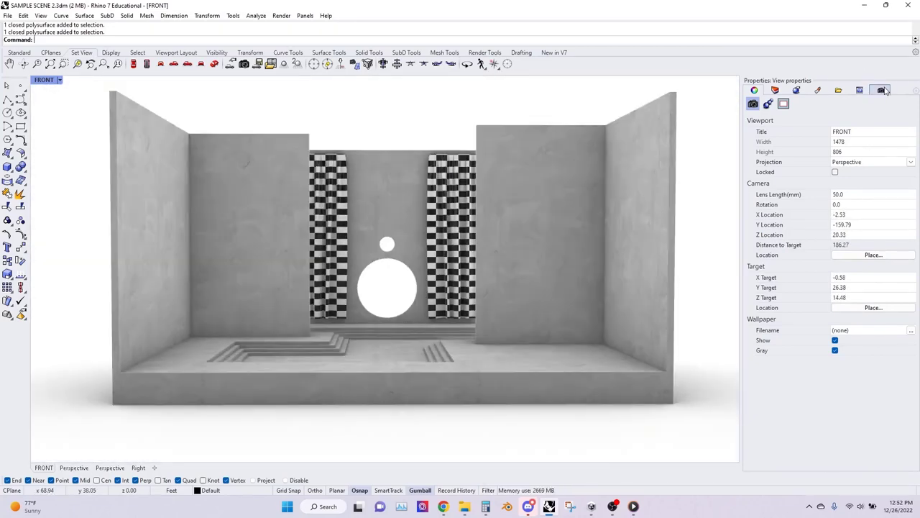
pyautogui.click(881, 90)
pyautogui.doubleClick(827, 125)
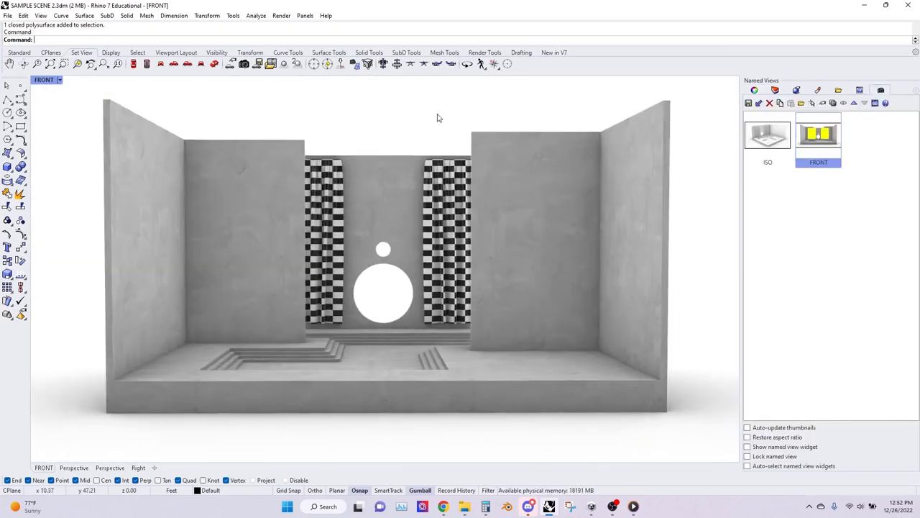
# Step: Create a new Physically Based material named CURTAIN
pyautogui.click(818, 91)
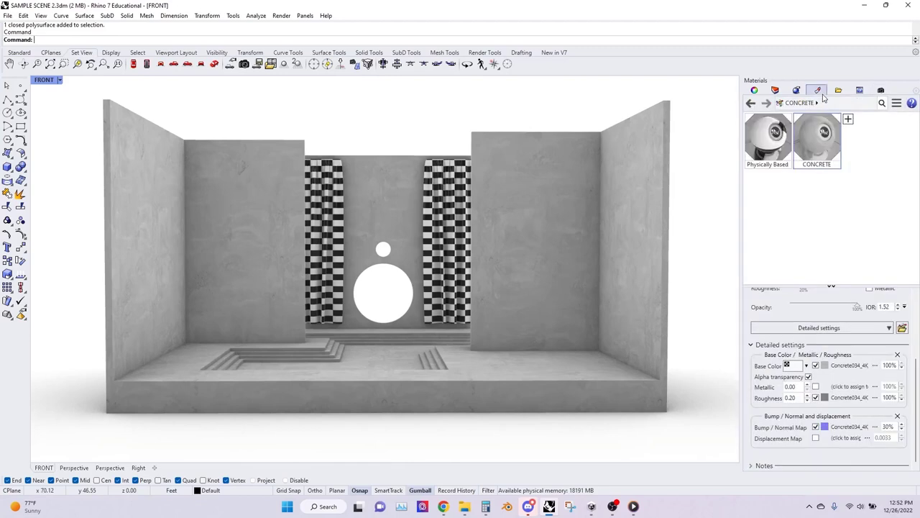
pyautogui.click(849, 120)
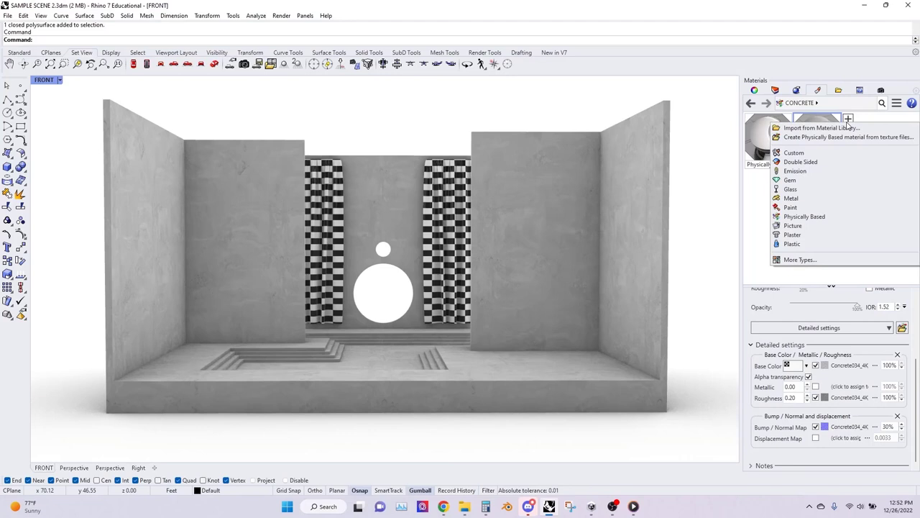
pyautogui.click(817, 216)
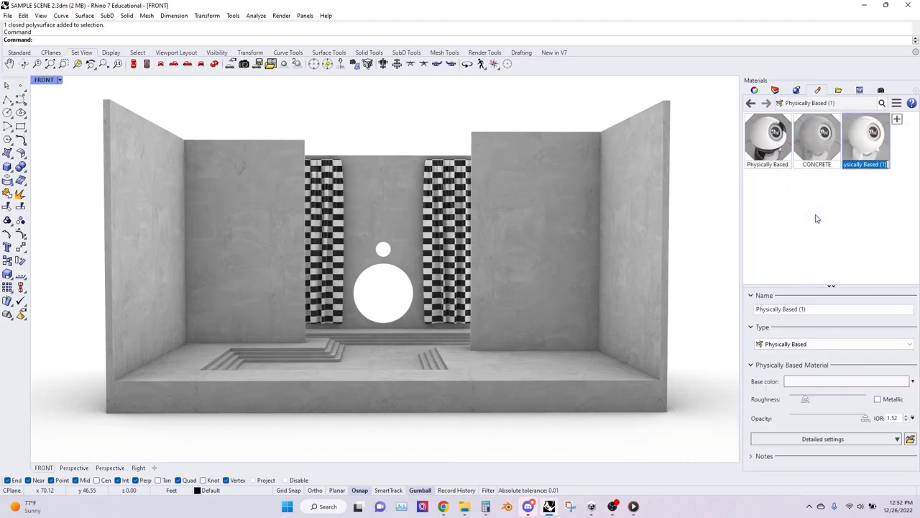
pyautogui.write('CURTAIN')
pyautogui.press('Return')
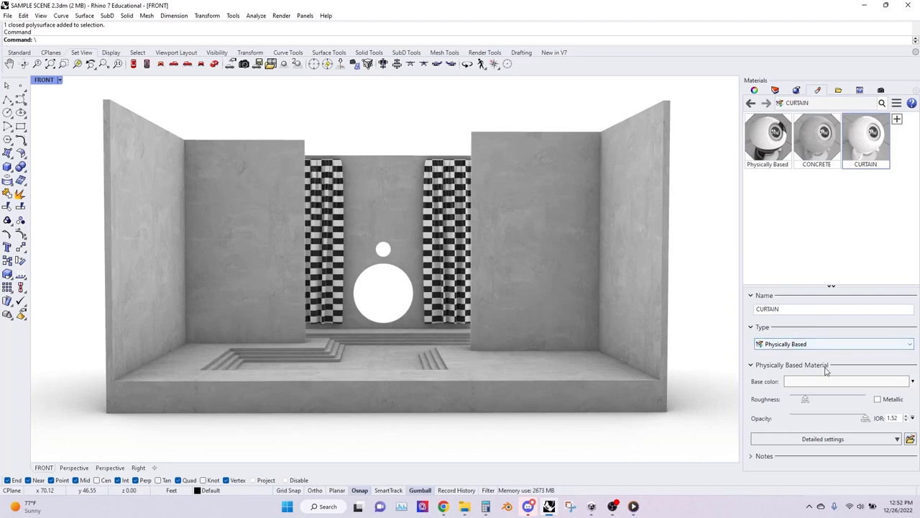
# Step: Add the Base Color / Metallic / Roughness and Bump / Normal and displacement settings to the CURTAIN material
pyautogui.click(825, 437)
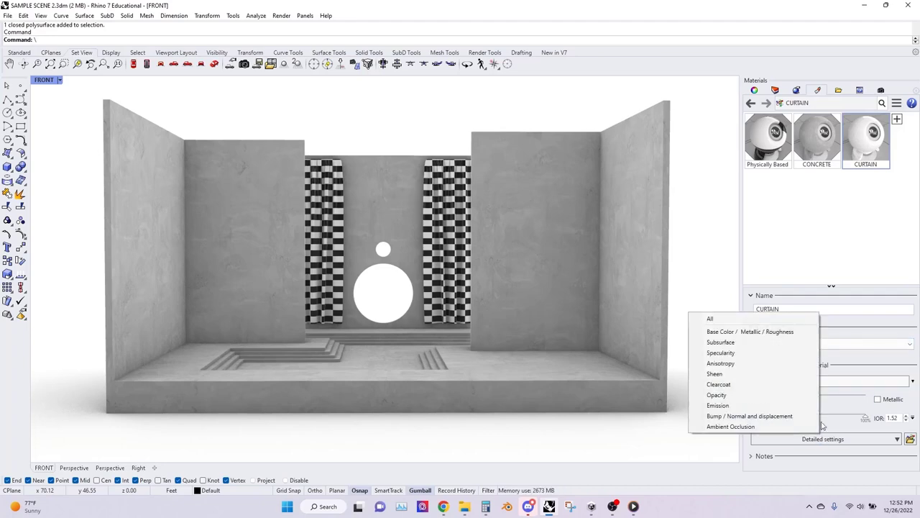
pyautogui.click(773, 333)
pyautogui.click(809, 366)
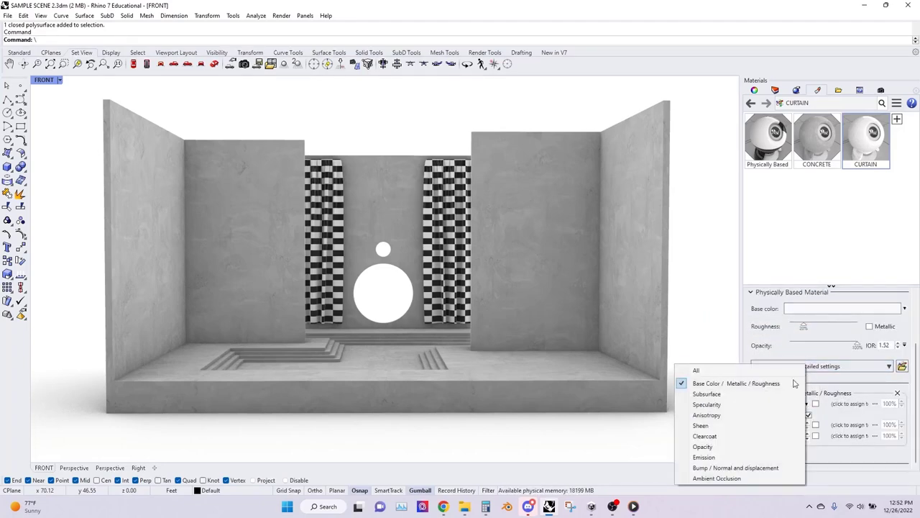
pyautogui.click(744, 467)
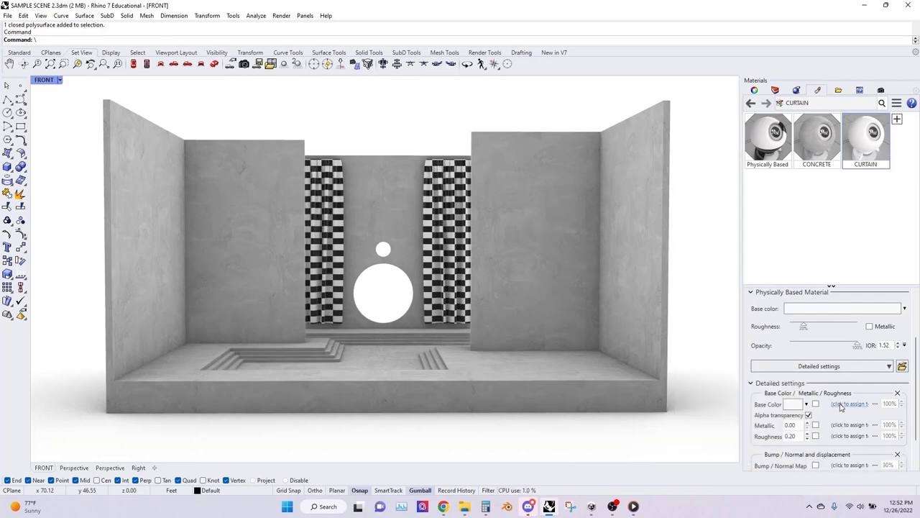
# Step: Load Fabric035_2K_Color as base color, Fabric035_2K_Roughness as roughness and Fabric035_2K_NormalDX as normal map of the CURTAIN material
pyautogui.click(845, 404)
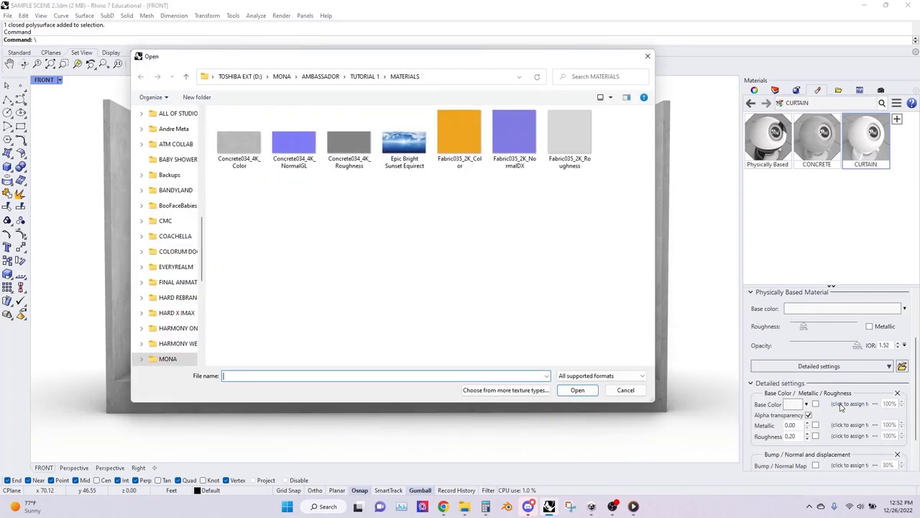
pyautogui.doubleClick(472, 147)
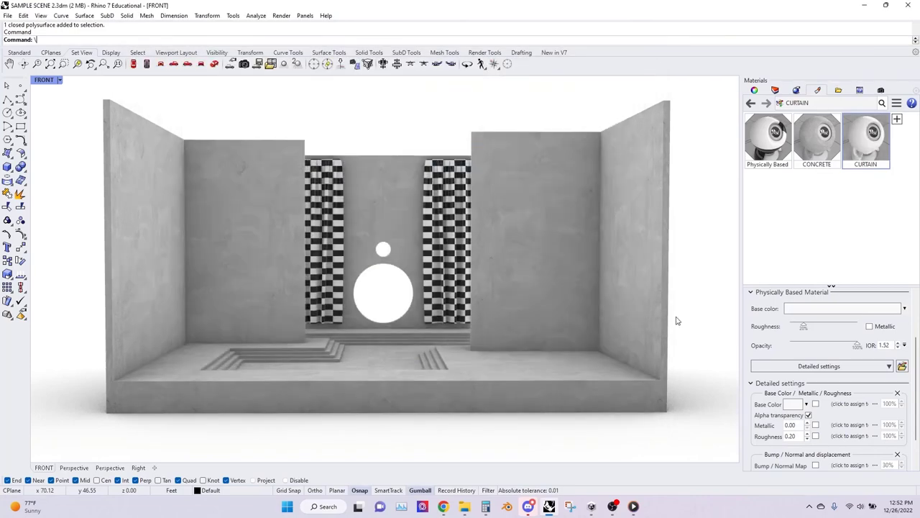
pyautogui.click(846, 425)
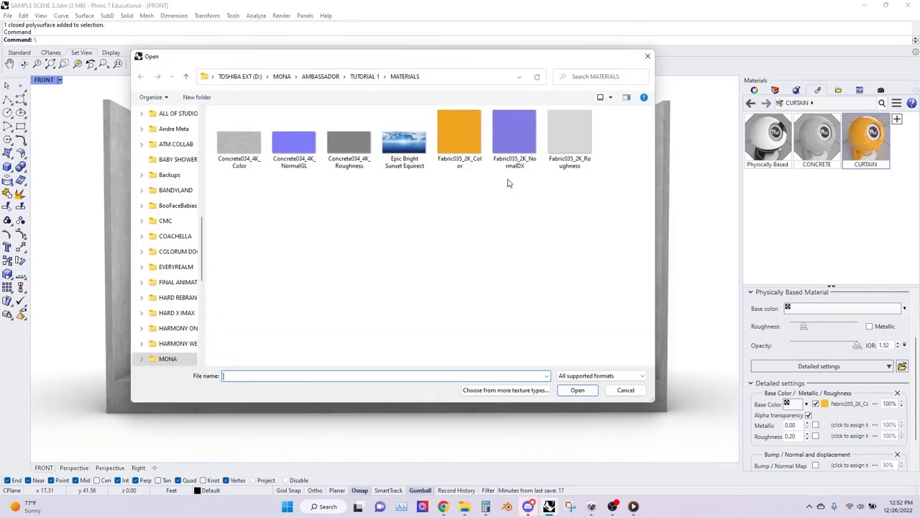
pyautogui.doubleClick(558, 134)
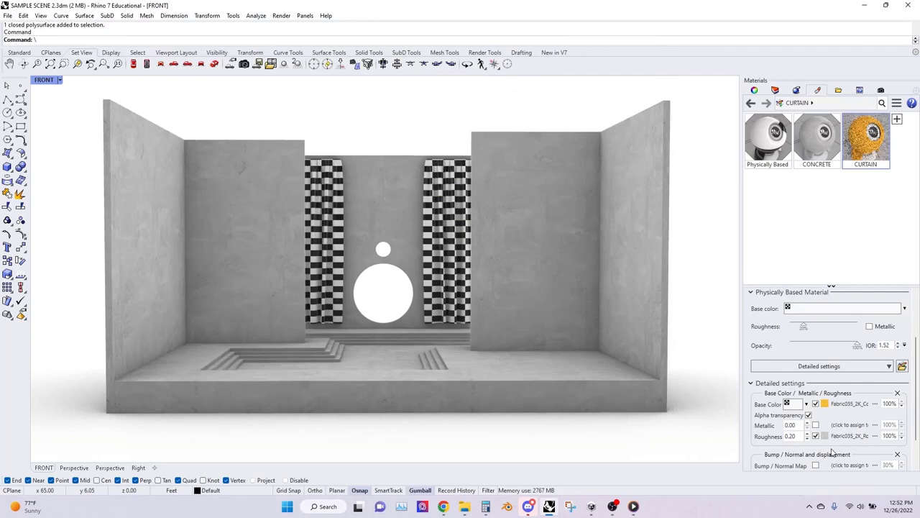
pyautogui.scroll(-1, 832, 451)
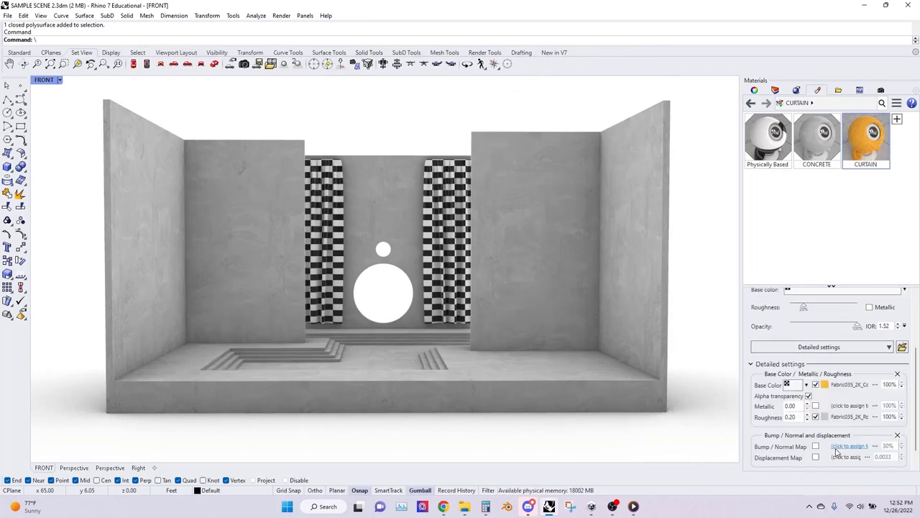
pyautogui.click(847, 446)
pyautogui.click(518, 134)
pyautogui.doubleClick(518, 134)
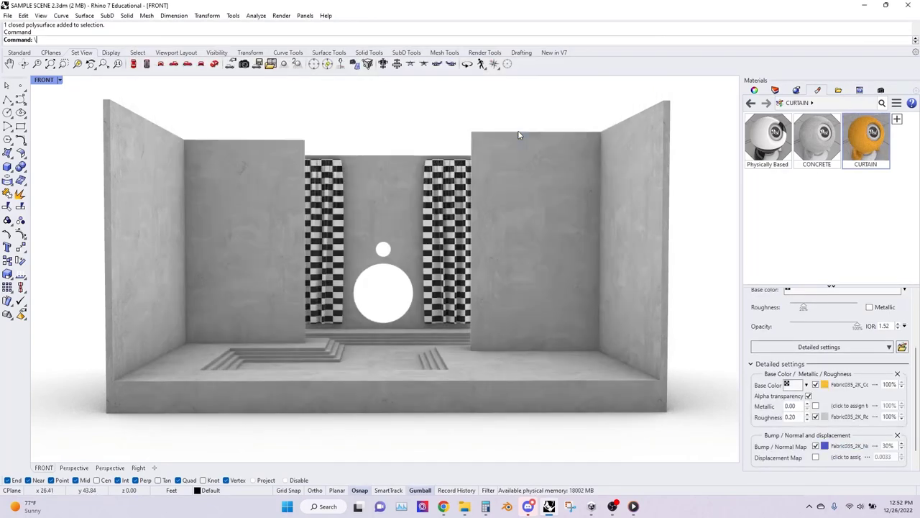
# Step: Assign the CURTAIN material to both curtains and clear the selection
pyautogui.click(461, 173)
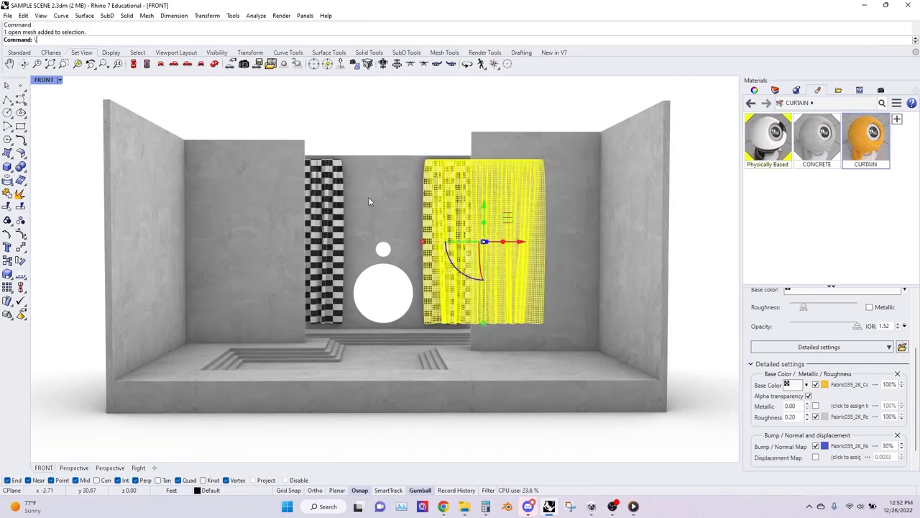
pyautogui.keyDown('shift'); pyautogui.click(342, 193); pyautogui.keyUp('shift')
pyautogui.rightClick(853, 150)
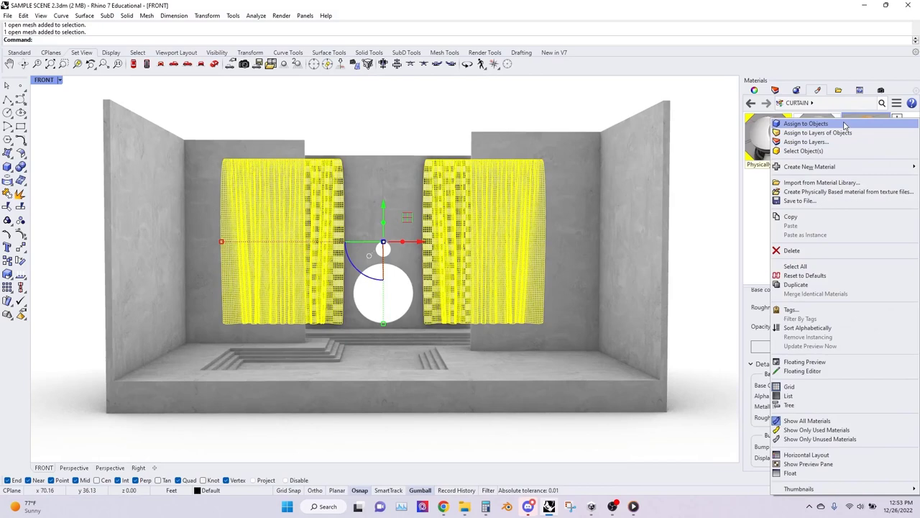
pyautogui.click(845, 126)
pyautogui.click(395, 103)
# Step: Examine the fabric texture on the curtains up close and from a distance, and restore the saved FRONT view
pyautogui.scroll(5, 449, 209)
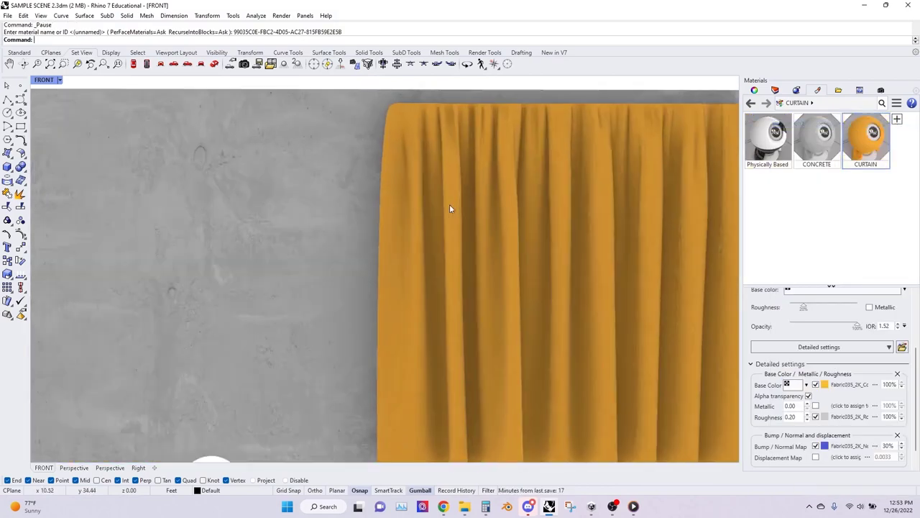
pyautogui.scroll(-2, 450, 207)
pyautogui.scroll(-4, 529, 192)
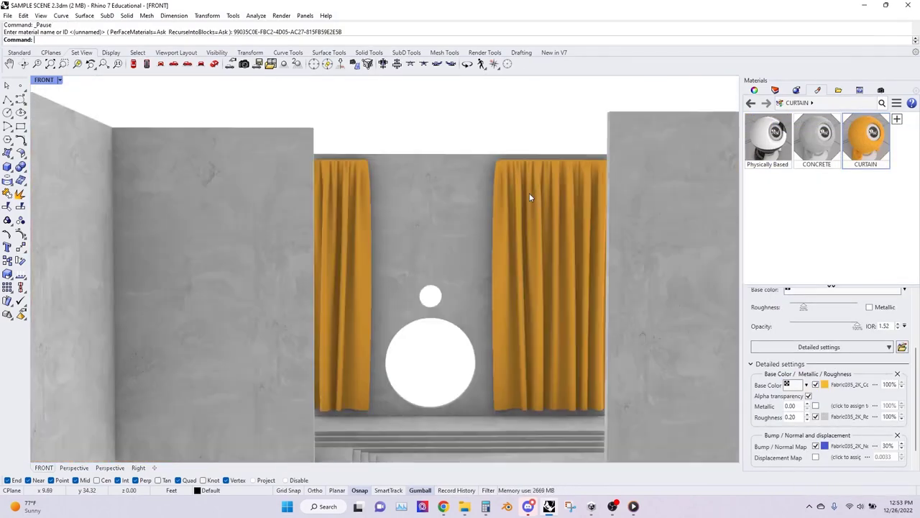
pyautogui.scroll(-2, 530, 193)
pyautogui.scroll(-2, 473, 183)
pyautogui.scroll(2, 615, 247)
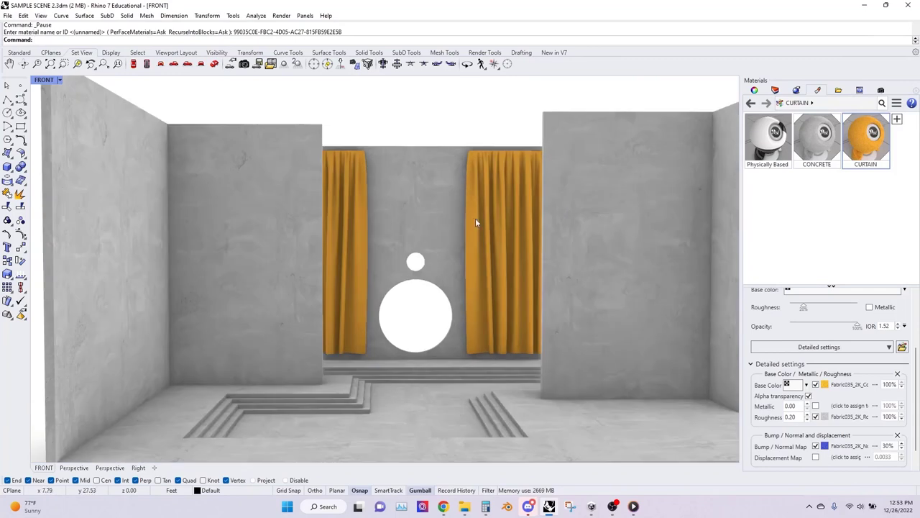
pyautogui.click(881, 90)
pyautogui.doubleClick(827, 134)
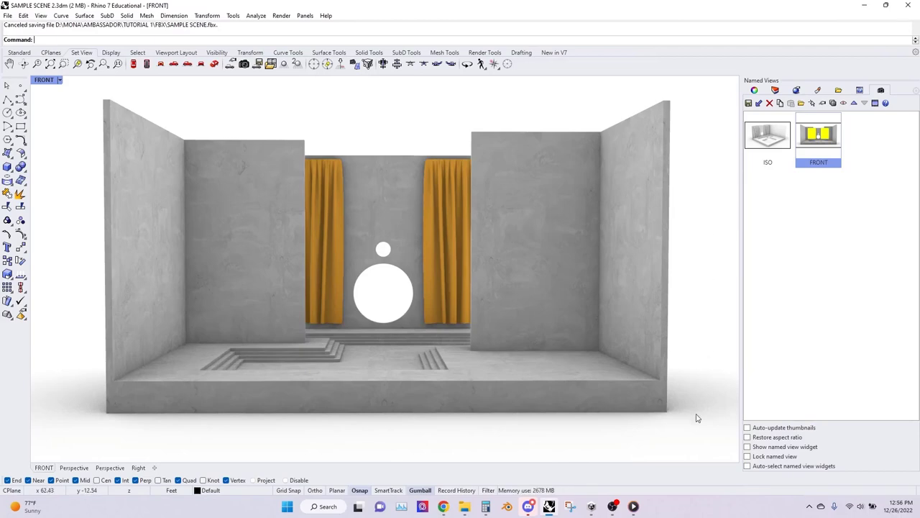
# Step: Export all scene objects to the FBX folder as SAMPLE.fbx, with meshes only, Phong materials, vertex normals and Version 7 binary format
pyautogui.hotkey('ctrl', 'a')
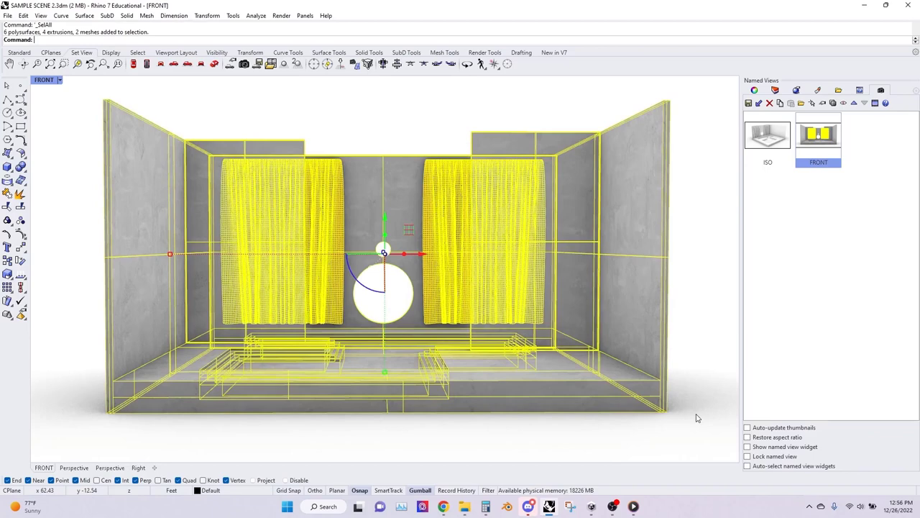
pyautogui.click(11, 18)
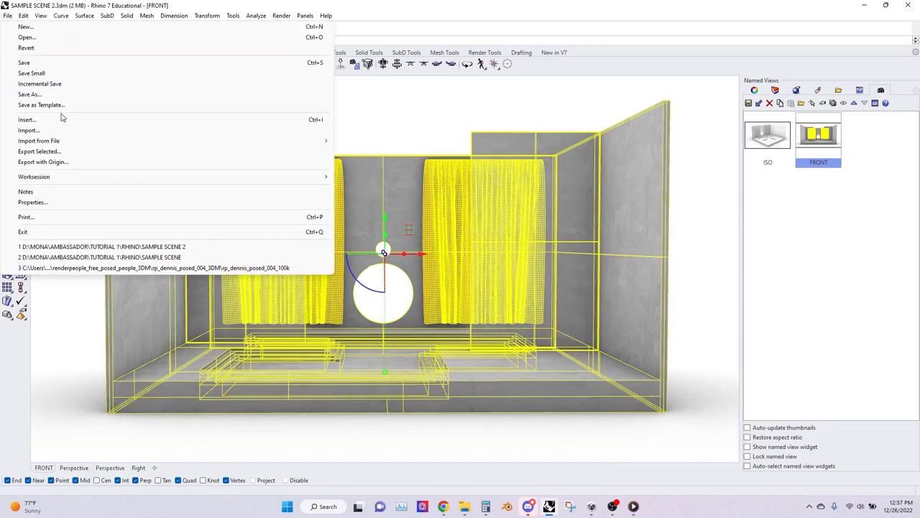
pyautogui.click(64, 152)
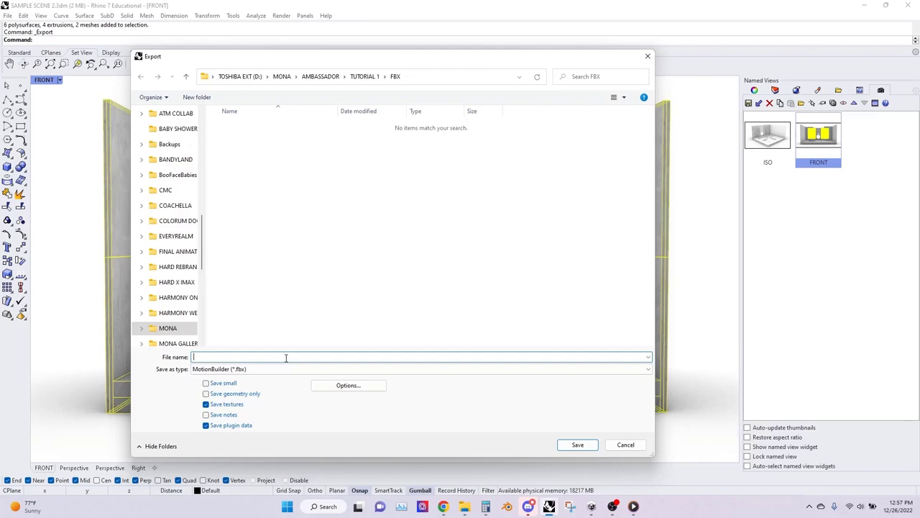
pyautogui.write('SAMPLE')
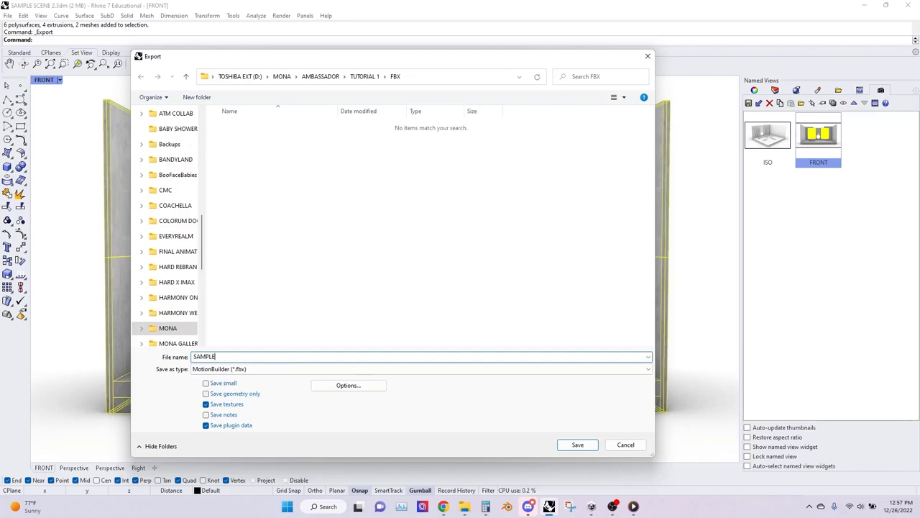
pyautogui.press('Return')
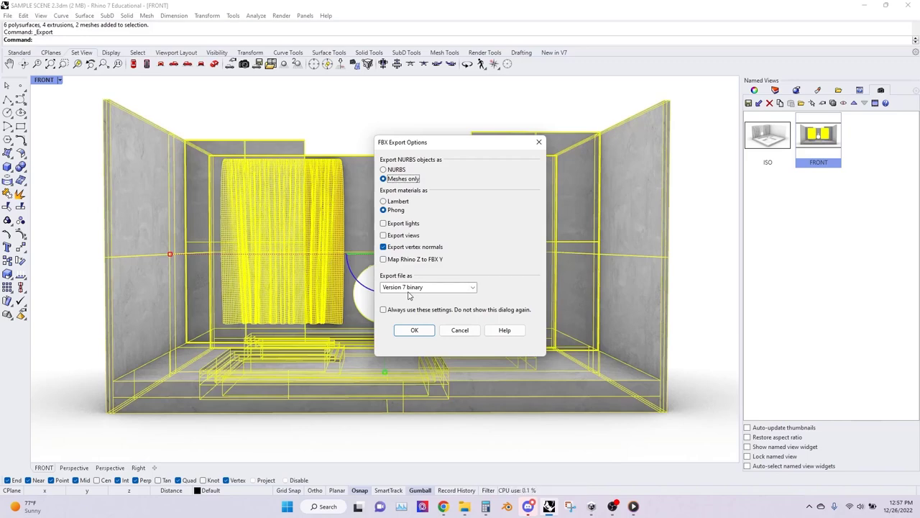
pyautogui.click(414, 329)
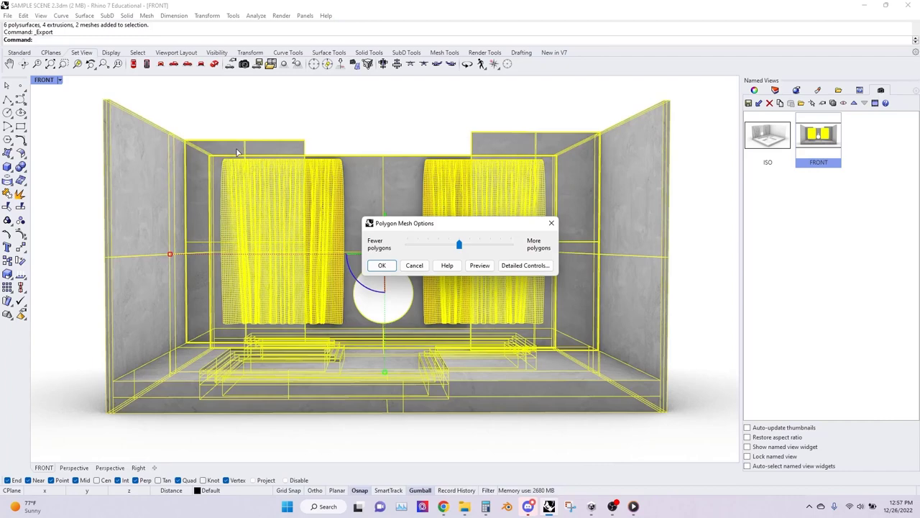
# Step: Set the export mesh density midway between fewer and more polygons, finish the export and clear the selection
pyautogui.moveTo(458, 246); pyautogui.dragTo(423, 248)
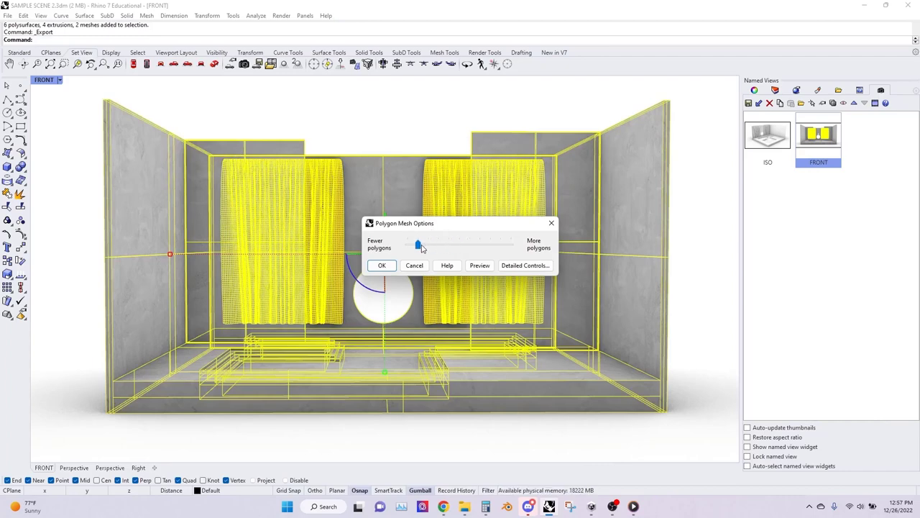
pyautogui.click(460, 248)
pyautogui.moveTo(461, 227); pyautogui.dragTo(538, 223)
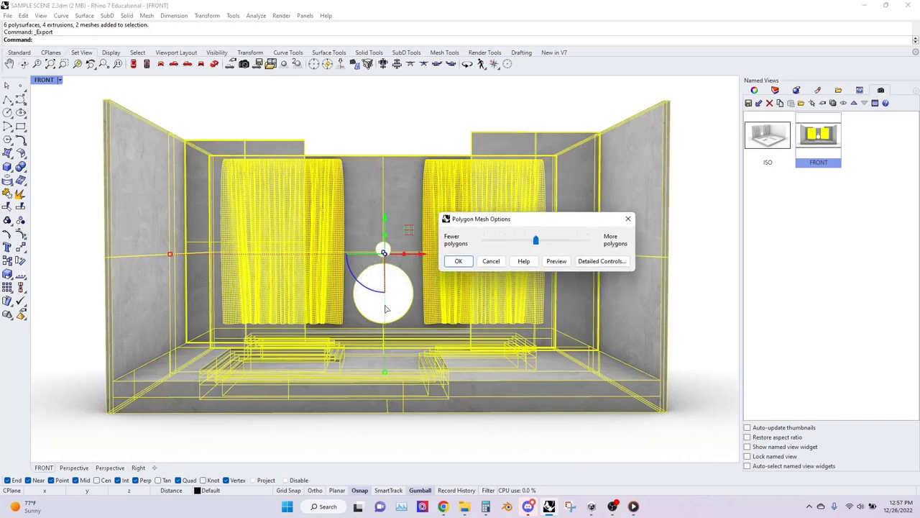
pyautogui.moveTo(536, 244)
pyautogui.mouseDown()
pyautogui.moveTo(591, 248)
pyautogui.moveTo(536, 244)
pyautogui.mouseUp()
pyautogui.click(536, 245)
pyautogui.click(460, 261)
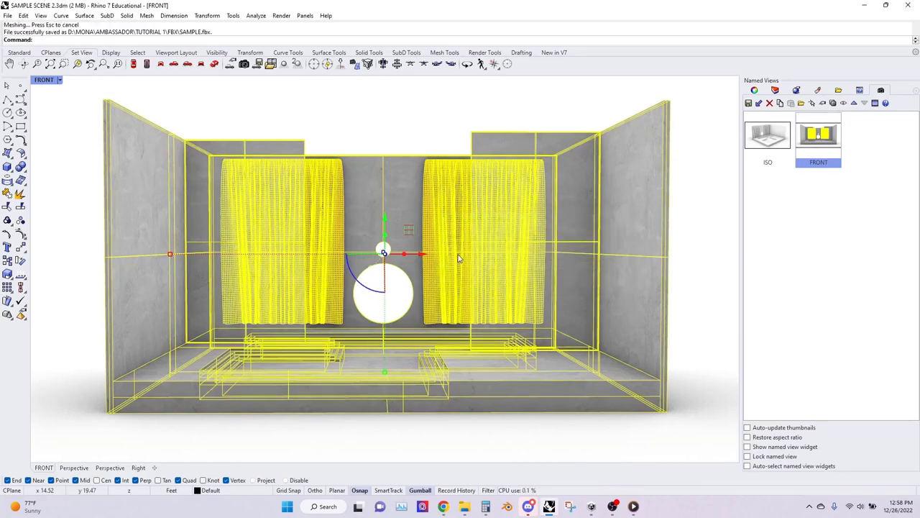
pyautogui.click(412, 125)
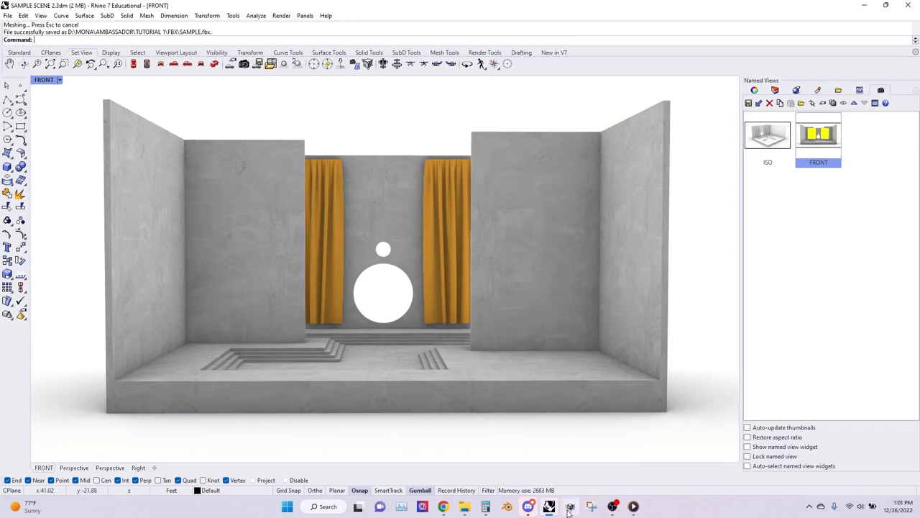
# Step: Switch to Unity Hub and open the SpaceStarter-main project from MONA > AMBASSADOR > TUTORIAL 1 > SpaceStarter-main (1)
pyautogui.click(570, 507)
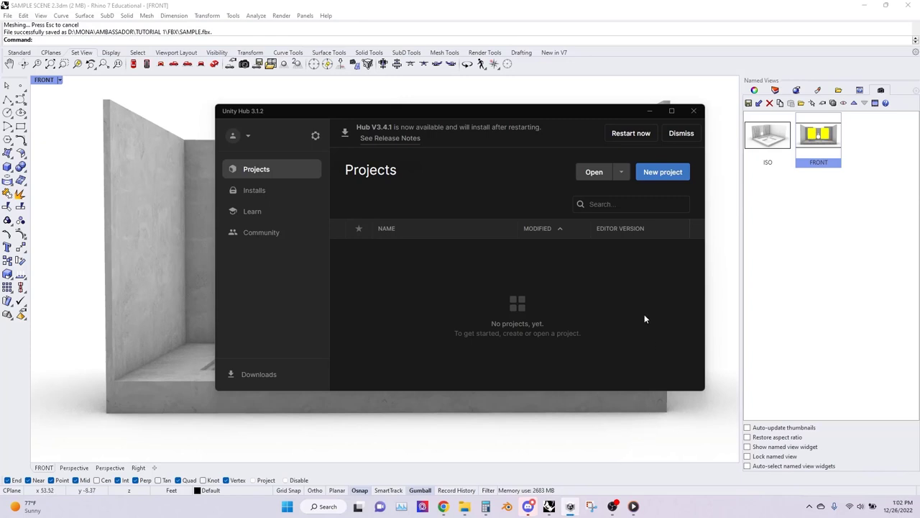
pyautogui.click(594, 172)
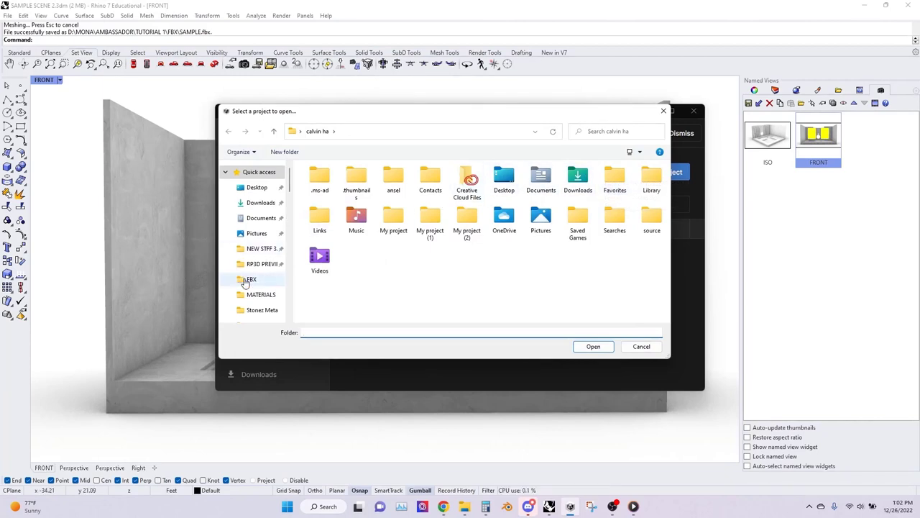
pyautogui.click(248, 279)
pyautogui.click(423, 134)
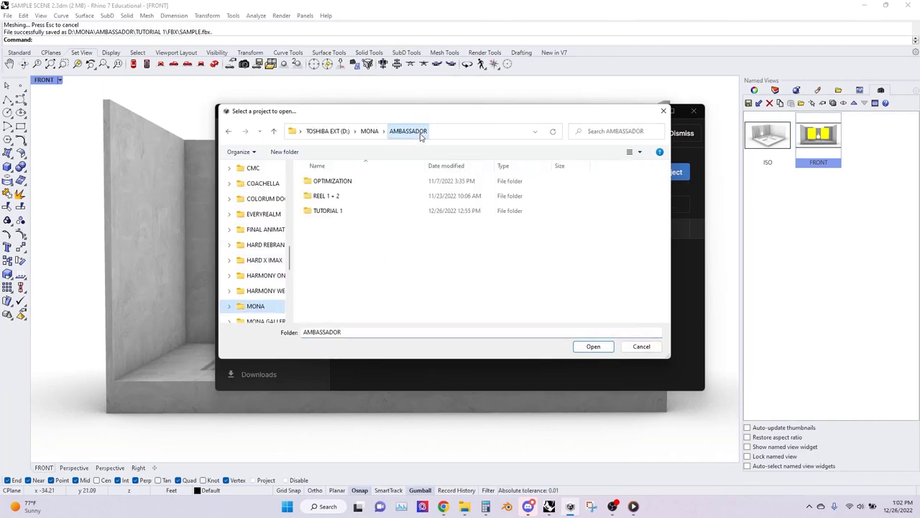
pyautogui.doubleClick(353, 211)
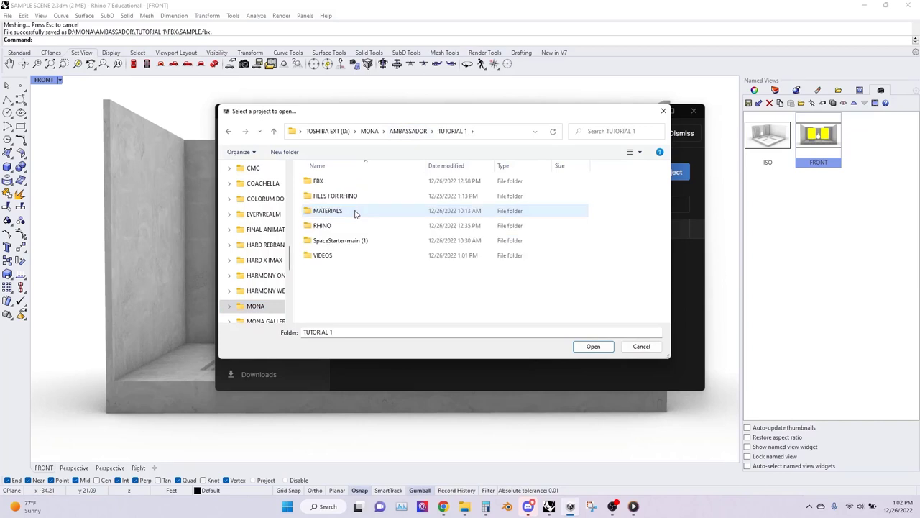
pyautogui.doubleClick(379, 243)
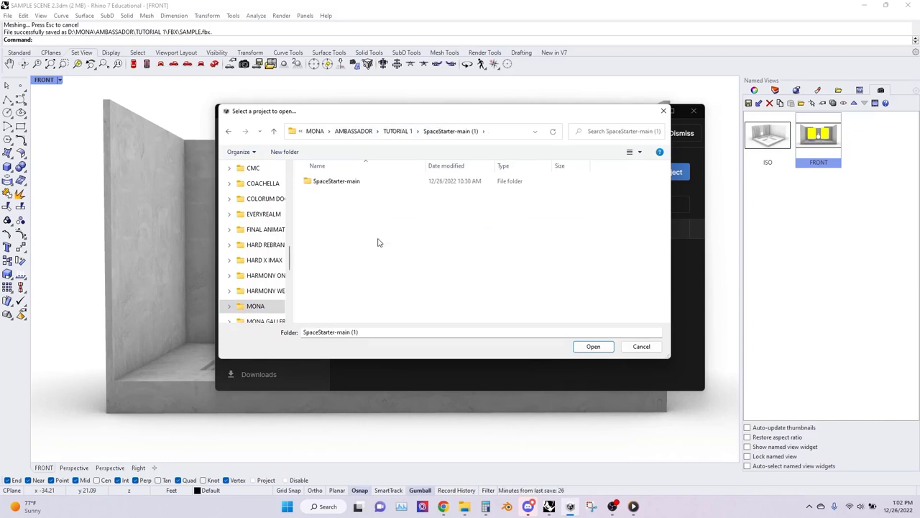
pyautogui.click(384, 185)
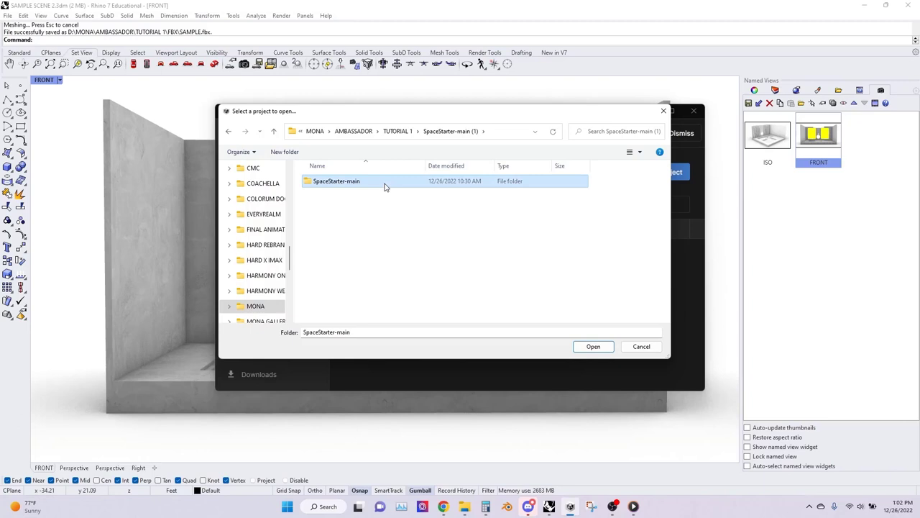
pyautogui.click(594, 347)
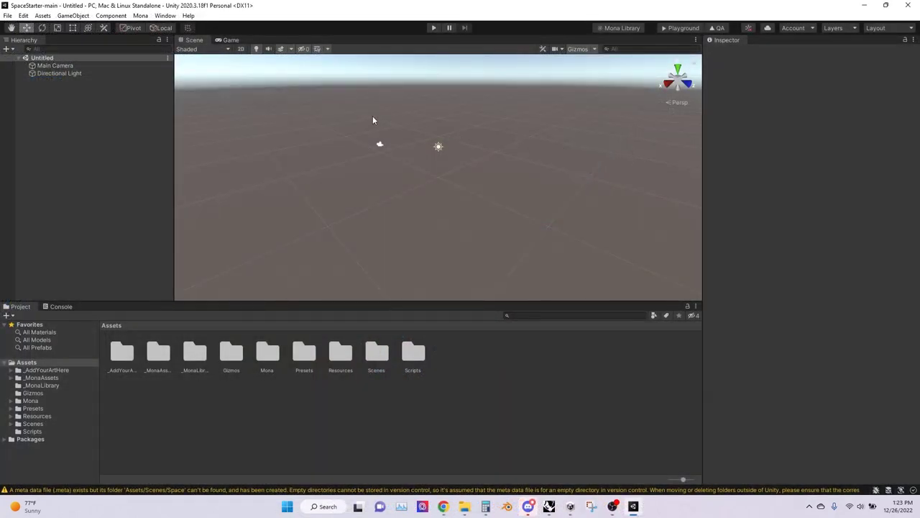
# Step: Load the Mona space scenes and remove the Untitled scene from the hierarchy
pyautogui.click(141, 16)
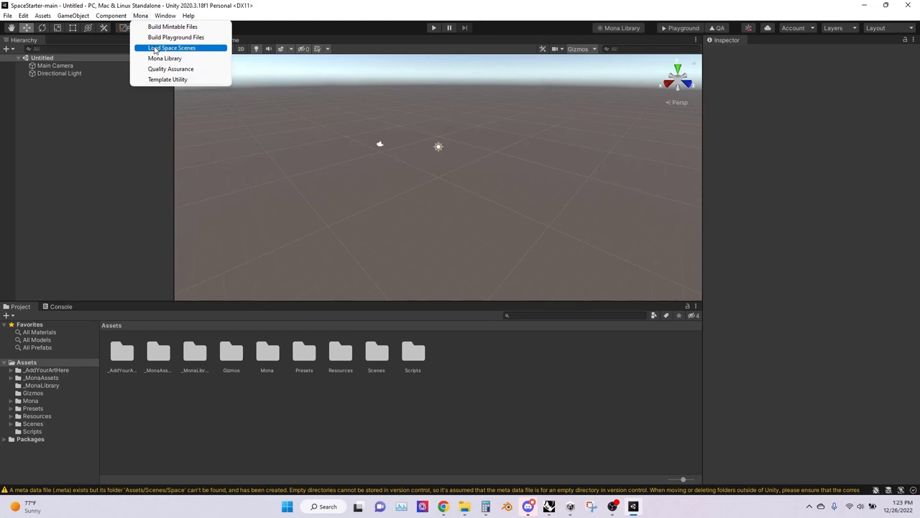
pyautogui.click(155, 48)
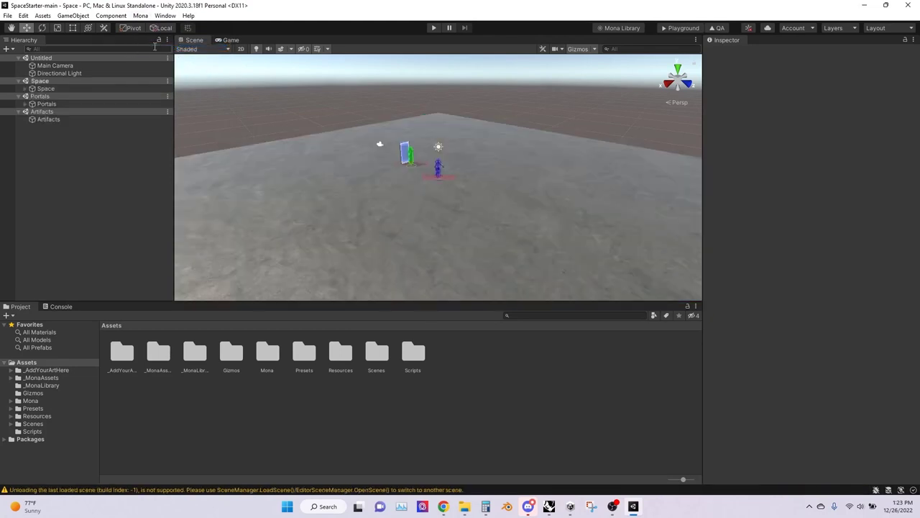
pyautogui.click(168, 58)
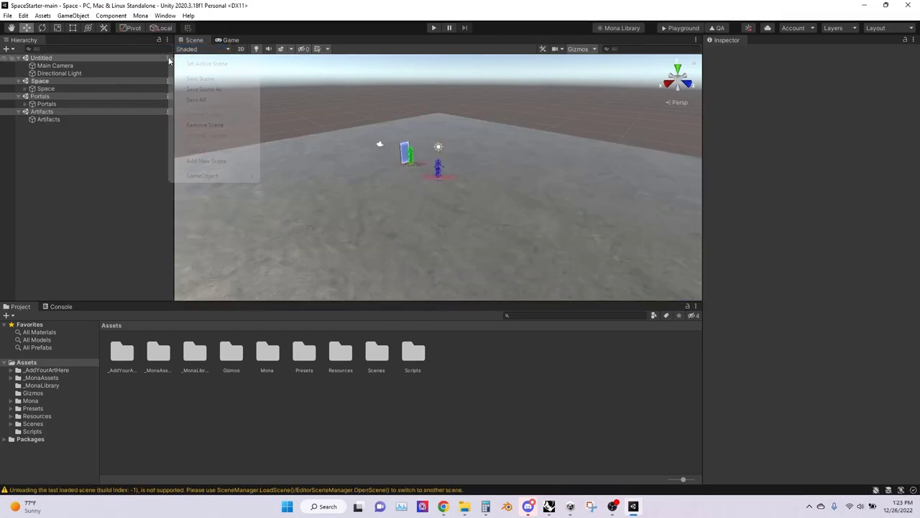
pyautogui.click(207, 126)
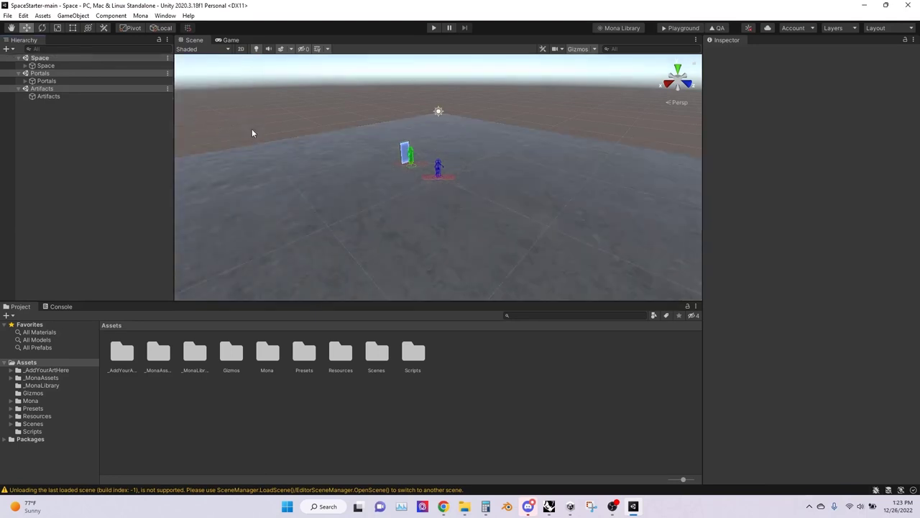
# Step: Examine the portal door, the spawn figures and the ground plane in the loaded space scene
pyautogui.moveTo(432, 196); pyautogui.dragTo(422, 173, button='right')
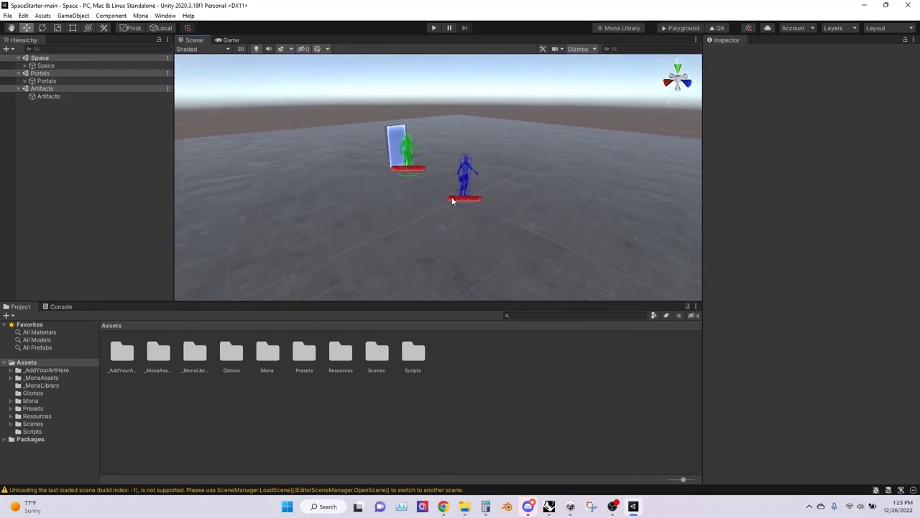
pyautogui.click(395, 135)
pyautogui.click(375, 109)
pyautogui.moveTo(376, 109); pyautogui.dragTo(455, 110, button='right')
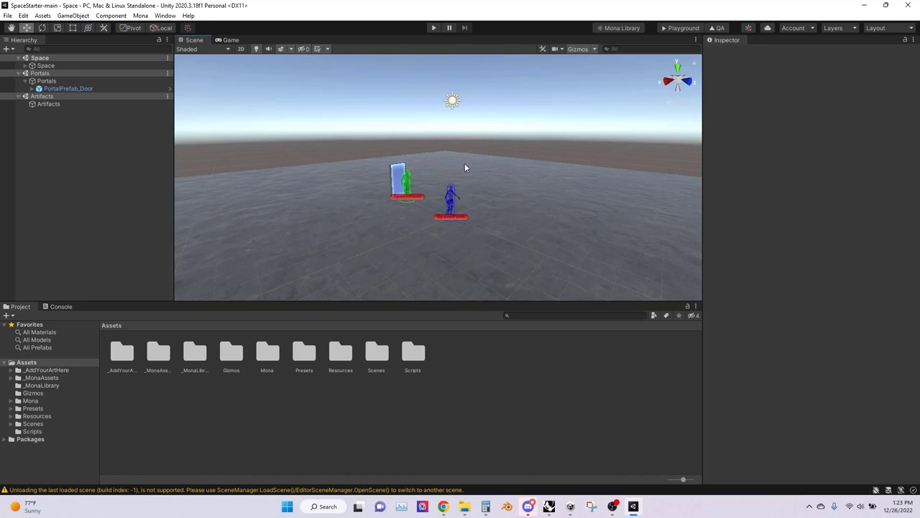
pyautogui.moveTo(462, 162); pyautogui.dragTo(423, 173, button='right')
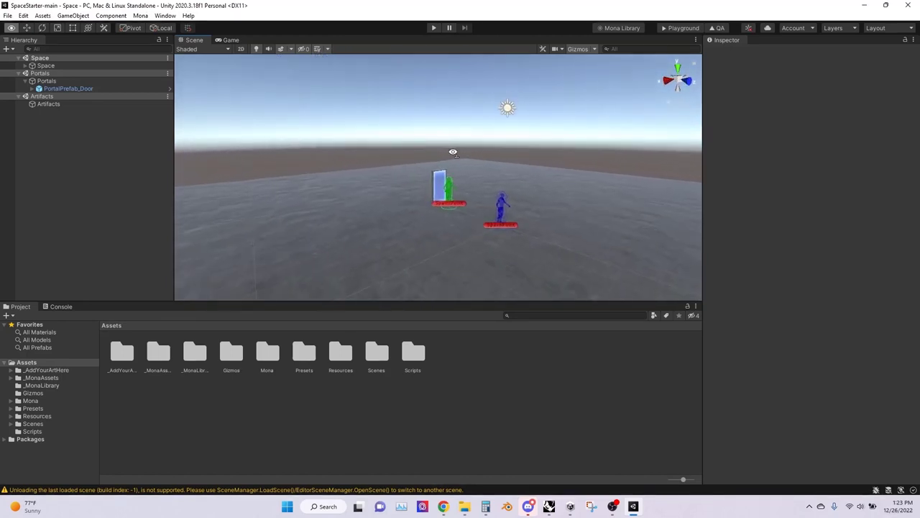
pyautogui.press('e')
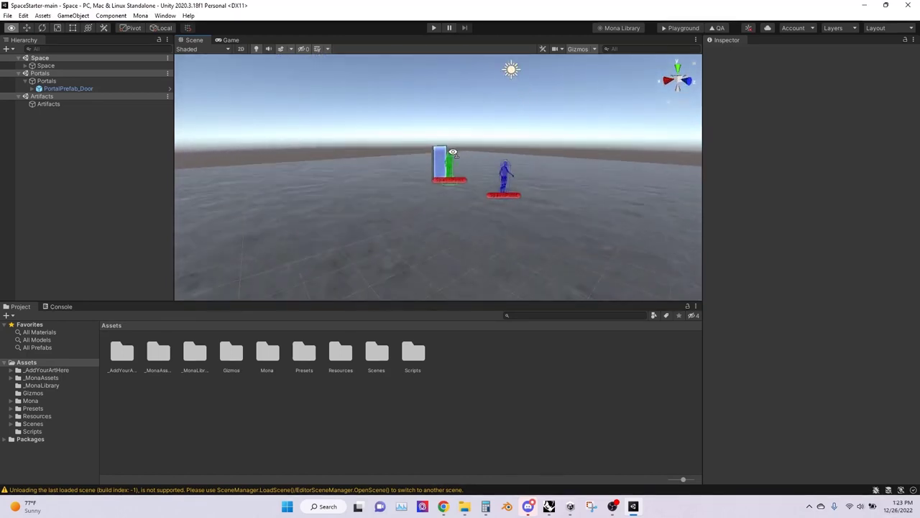
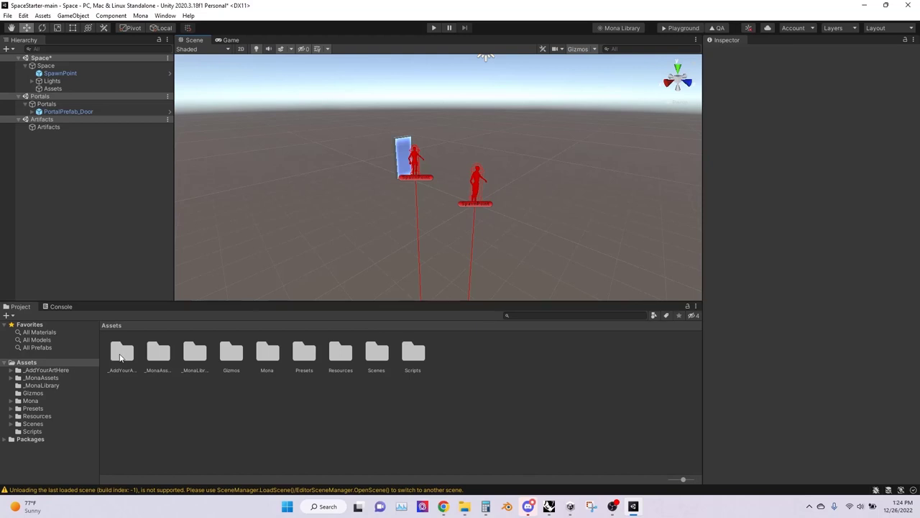
# Step: Open the project's _AddYourArtHere Models folder and show that same folder in File Explorer
pyautogui.doubleClick(121, 354)
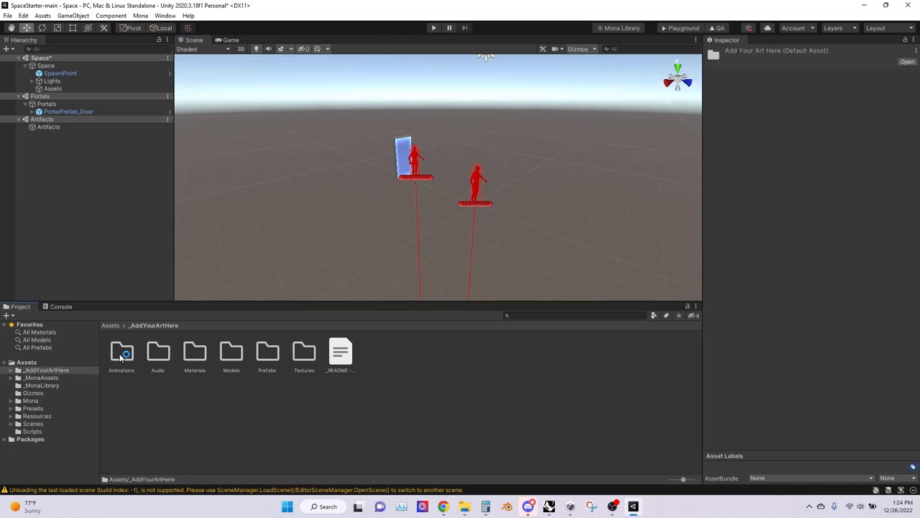
pyautogui.doubleClick(232, 352)
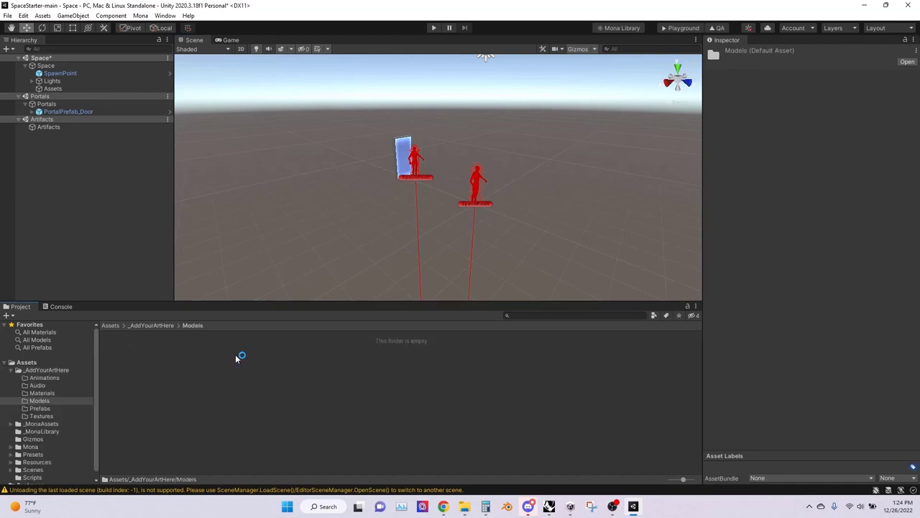
pyautogui.rightClick(235, 354)
pyautogui.click(320, 106)
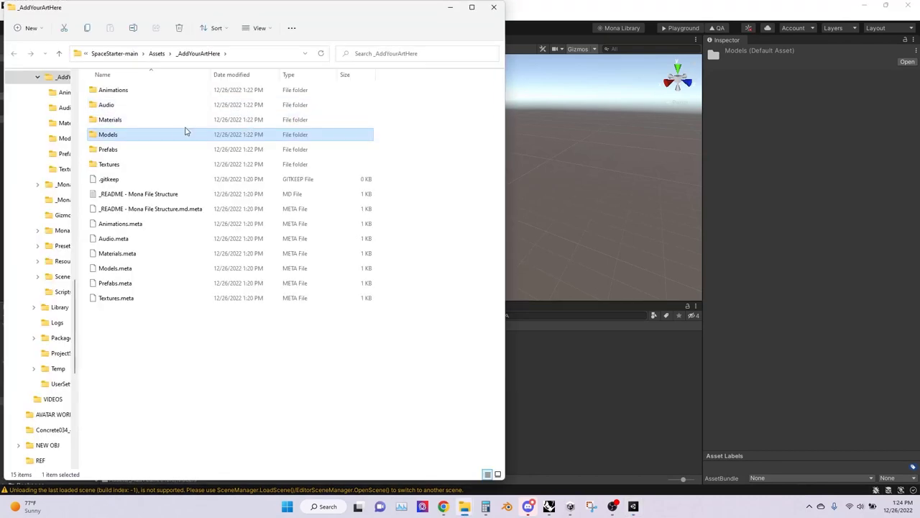
pyautogui.doubleClick(175, 135)
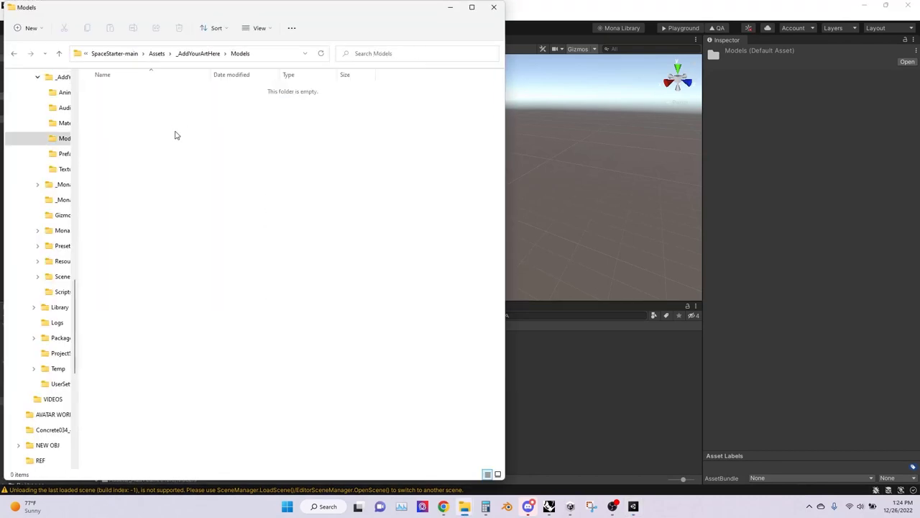
# Step: Copy SAMPLE.fbx from TUTORIAL 1 > FBX into the project's _AddYourArtHere Models folder and return to Unity
pyautogui.moveTo(457, 515)
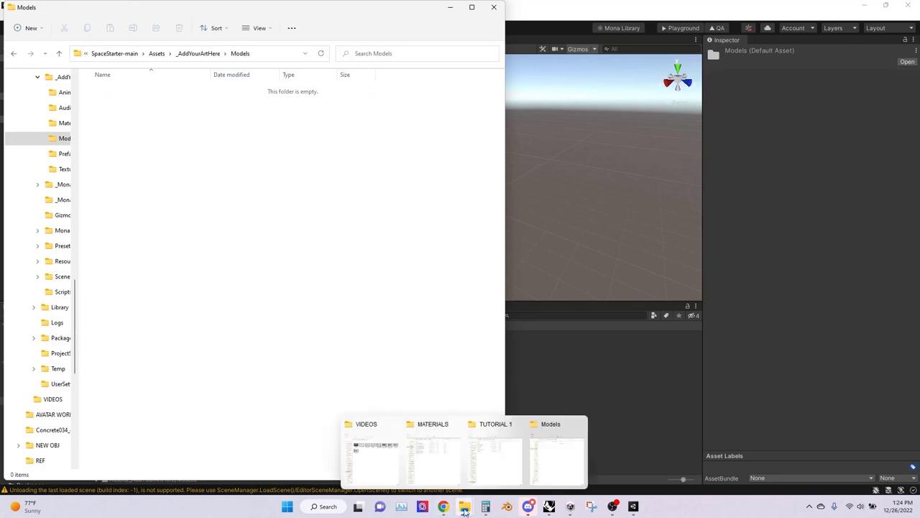
pyautogui.click(497, 471)
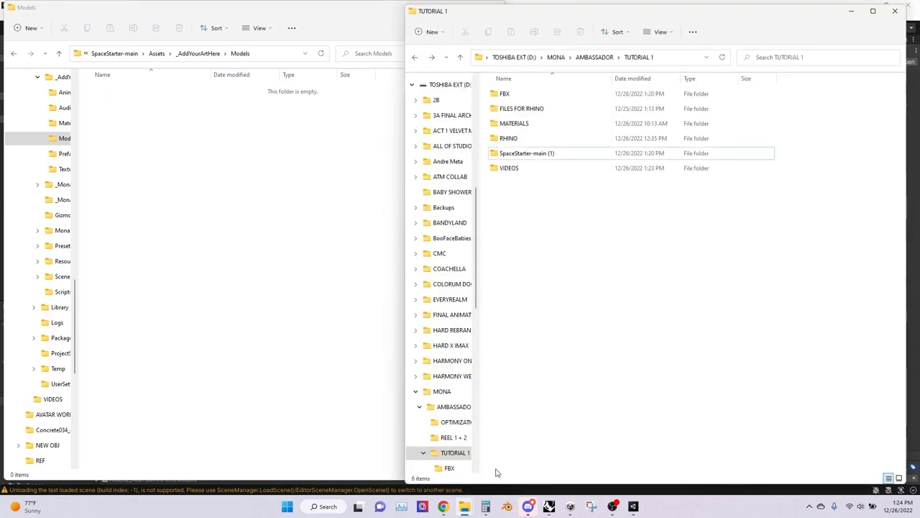
pyautogui.doubleClick(540, 97)
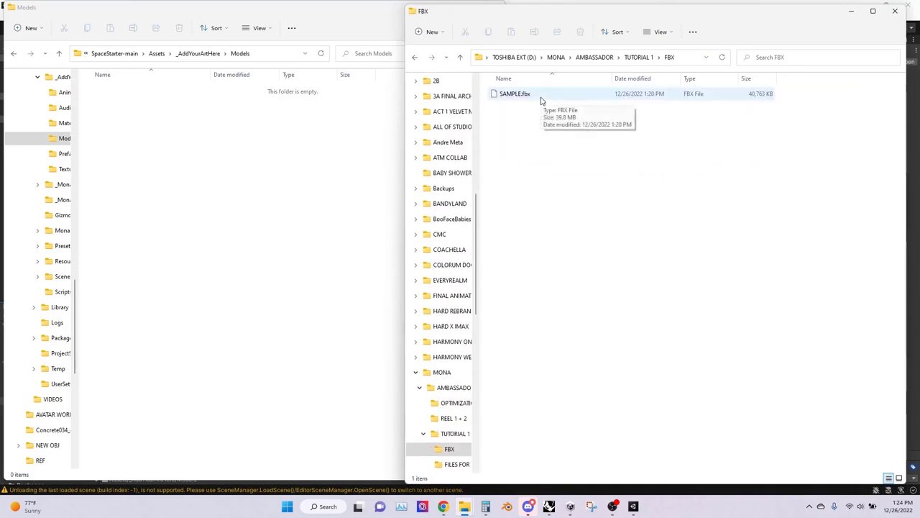
pyautogui.click(547, 99)
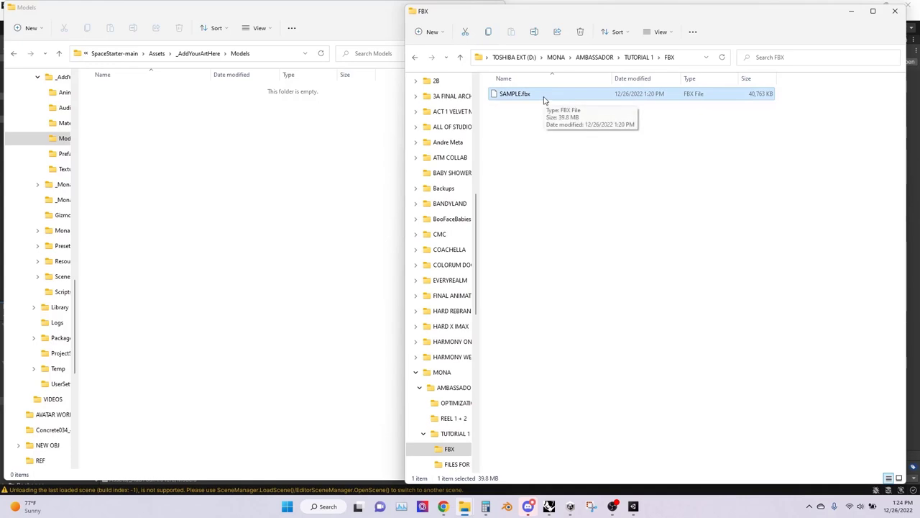
pyautogui.hotkey('ctrl', 'c')
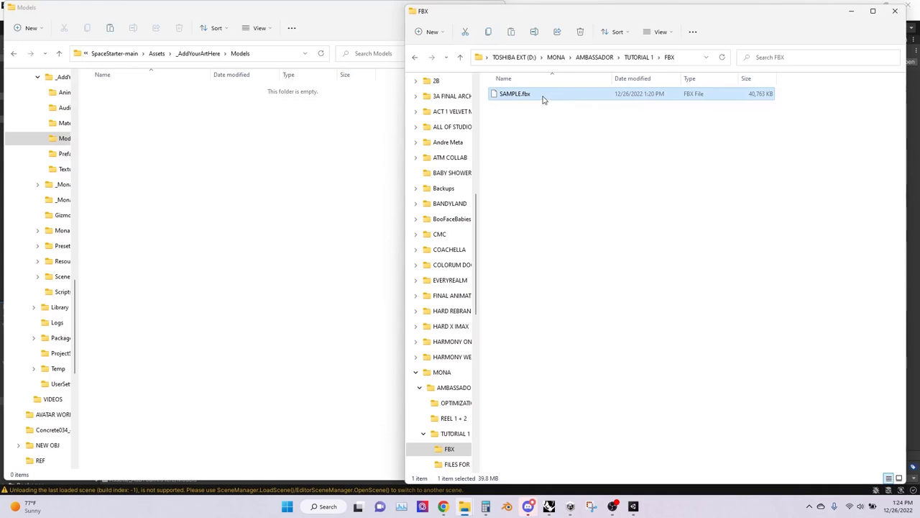
pyautogui.click(240, 139)
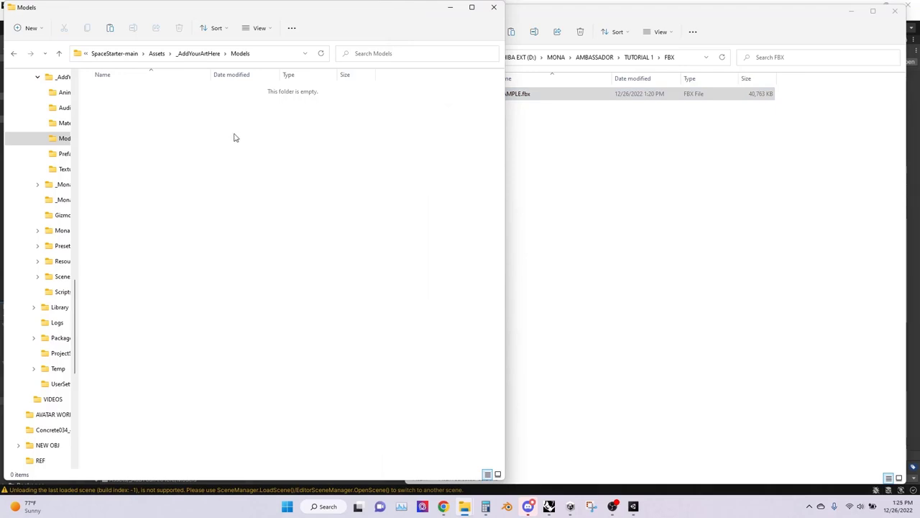
pyautogui.hotkey('ctrl', 'v')
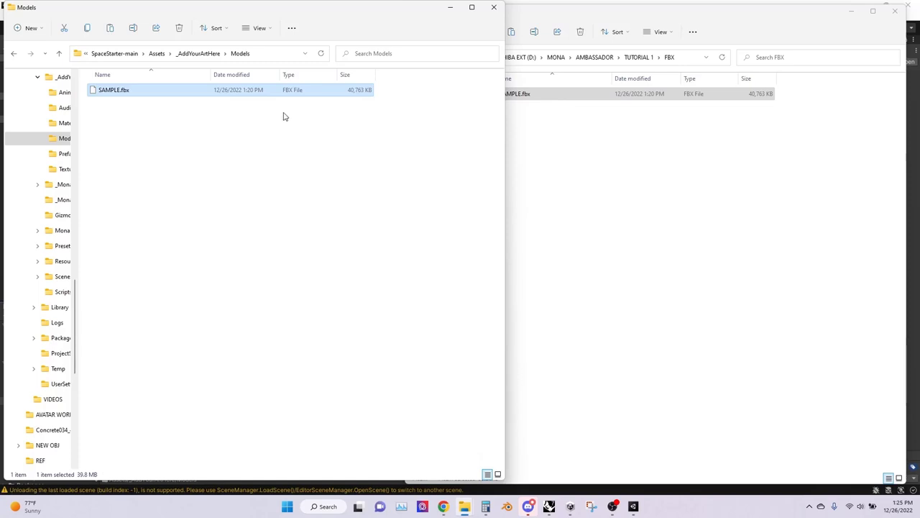
pyautogui.click(448, 9)
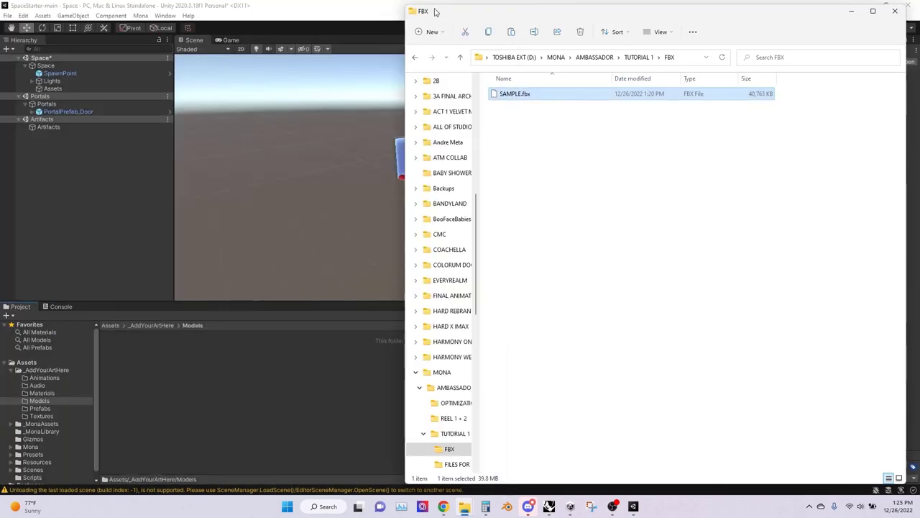
pyautogui.click(360, 13)
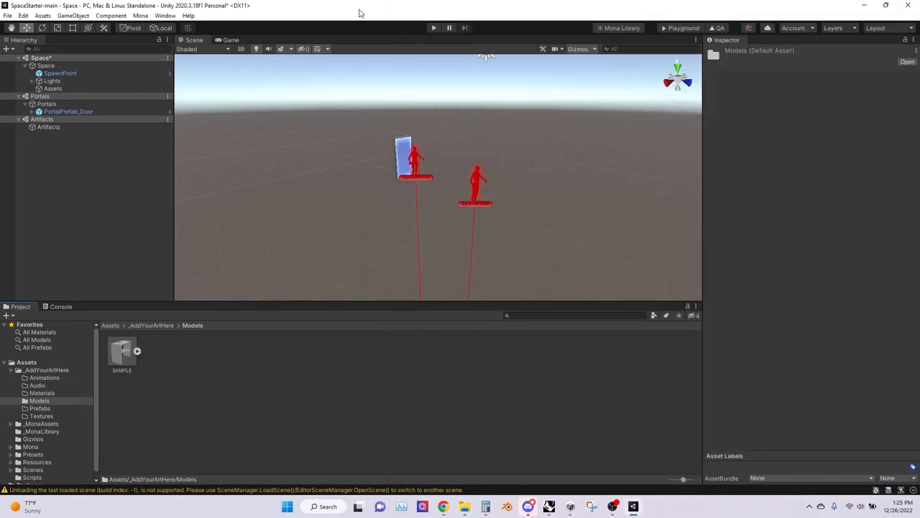
# Step: Review the SAMPLE model's Model, Rig, Animation and Materials import settings, and add the model under Space in the hierarchy
pyautogui.click(129, 352)
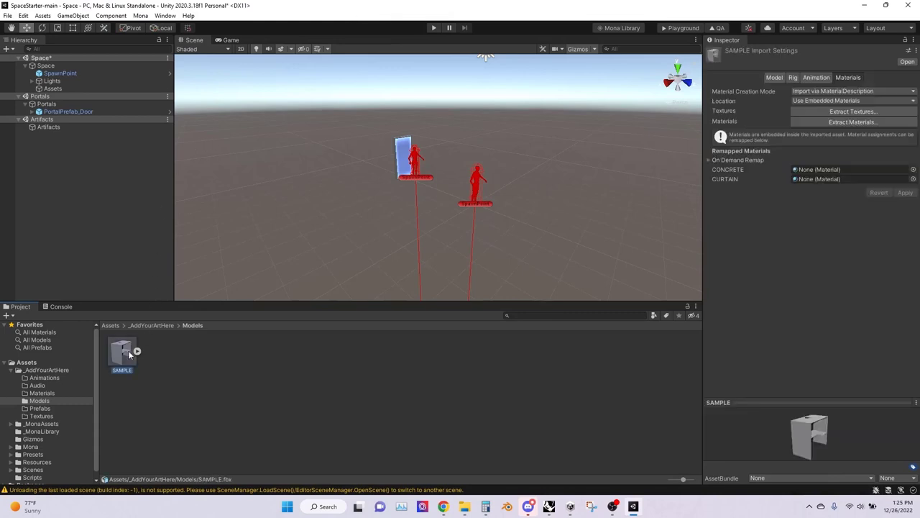
pyautogui.click(780, 79)
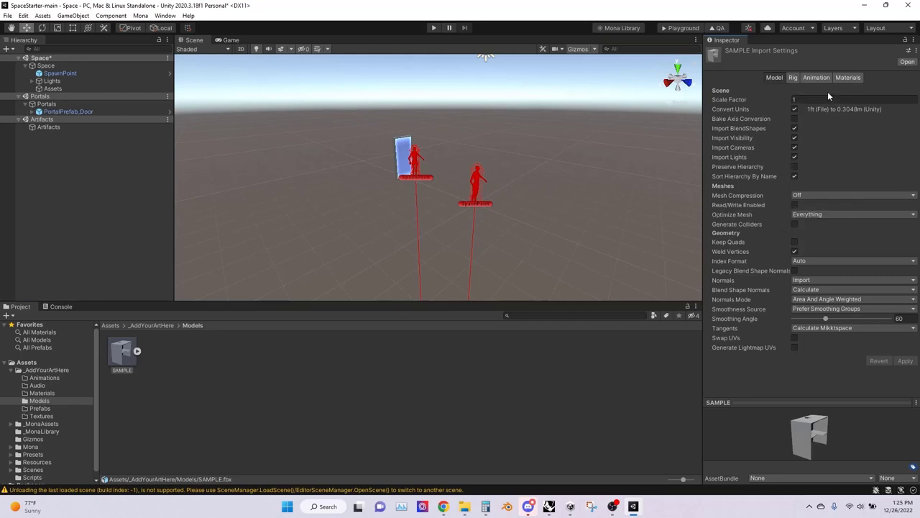
pyautogui.click(793, 79)
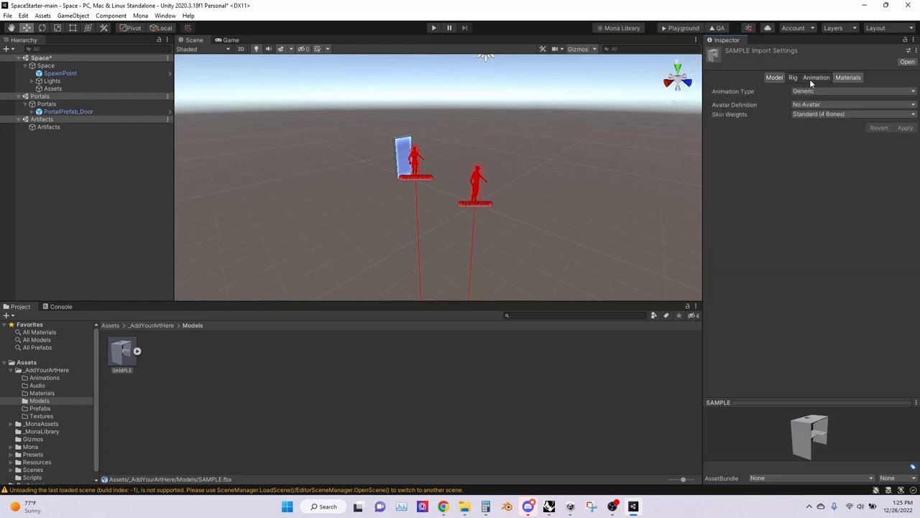
pyautogui.click(810, 79)
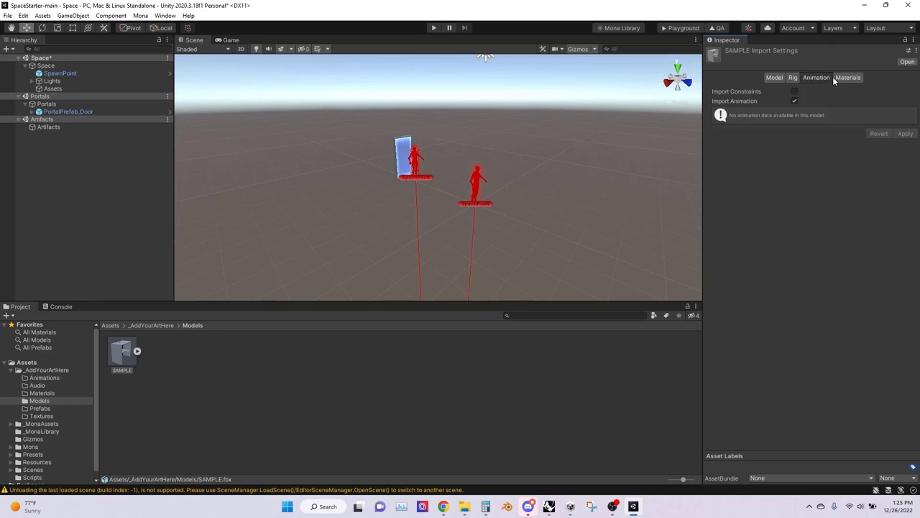
pyautogui.click(846, 79)
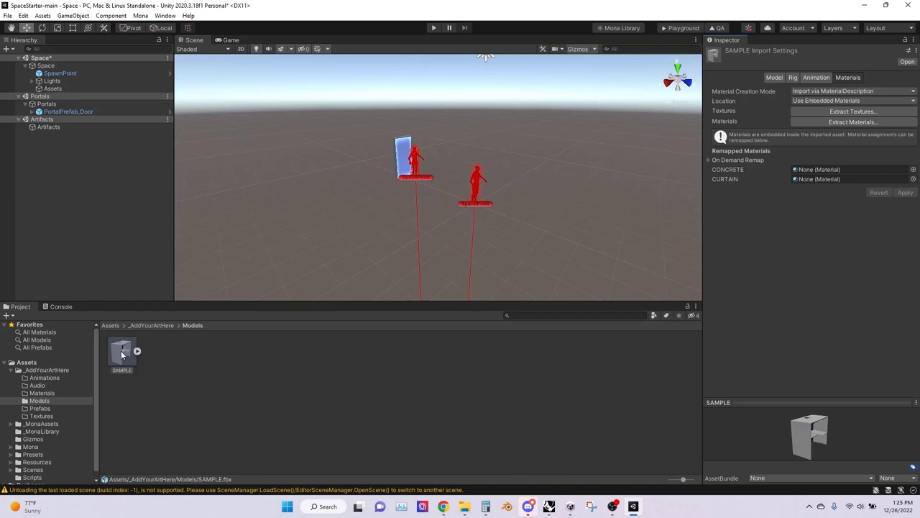
pyautogui.moveTo(121, 350); pyautogui.dragTo(60, 69)
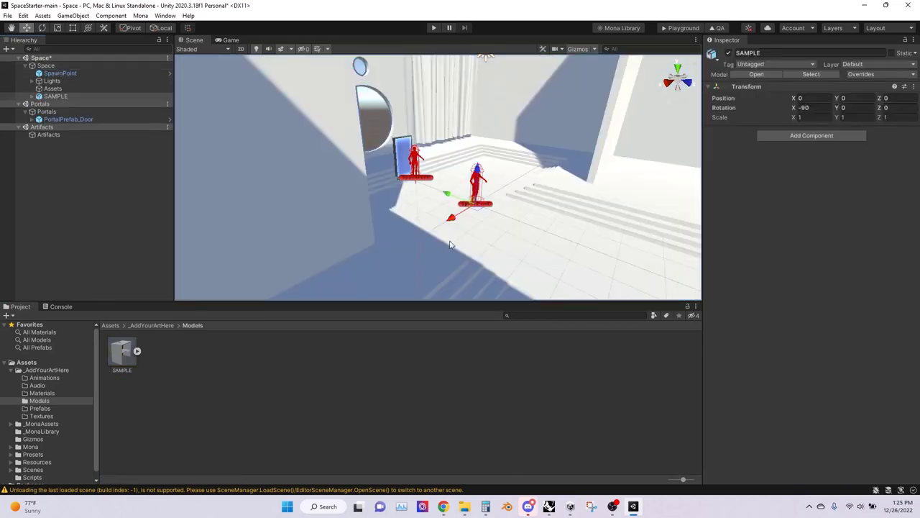
pyautogui.moveTo(448, 247); pyautogui.dragTo(392, 163, button='right')
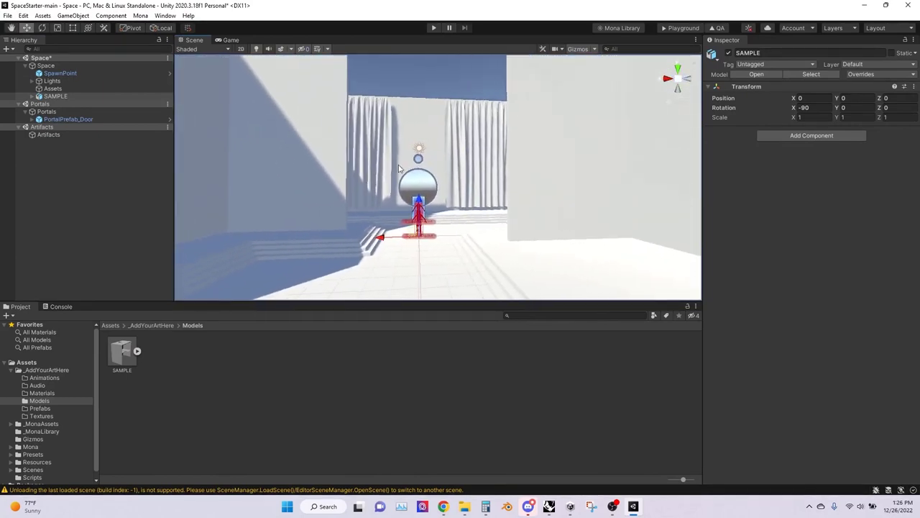
# Step: Open the project's _AddYourArtHere Materials folder and show that same folder in File Explorer
pyautogui.click(149, 324)
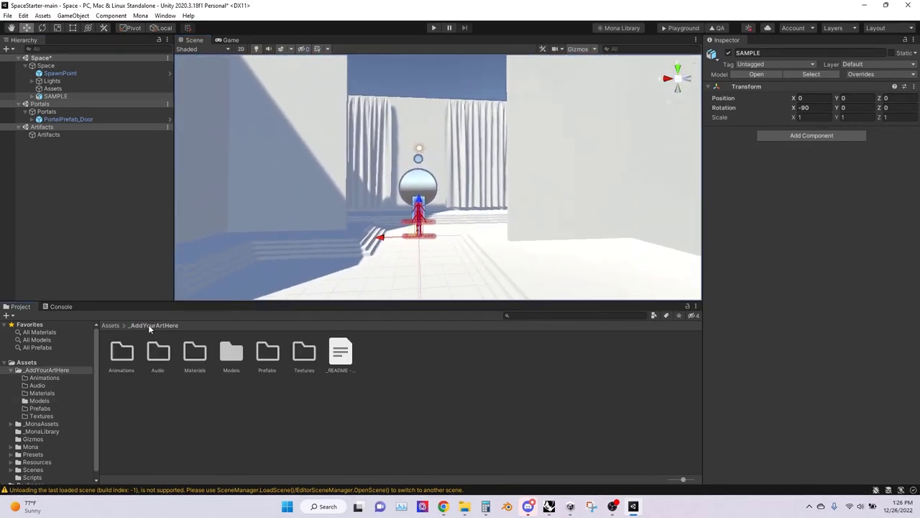
pyautogui.doubleClick(189, 352)
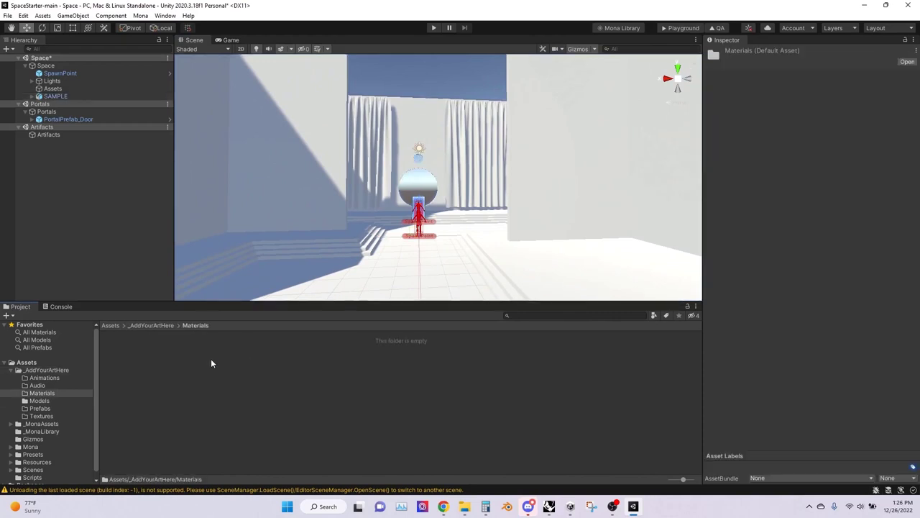
pyautogui.rightClick(210, 358)
pyautogui.click(297, 110)
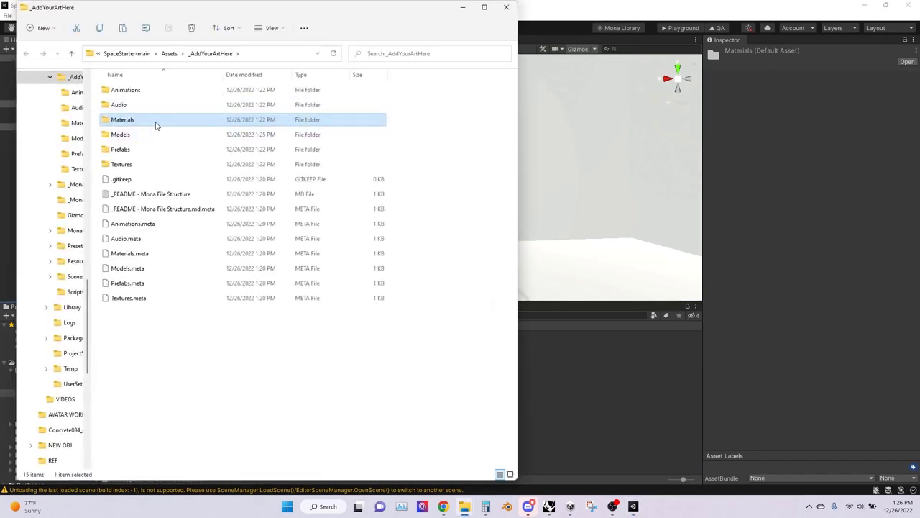
pyautogui.doubleClick(155, 126)
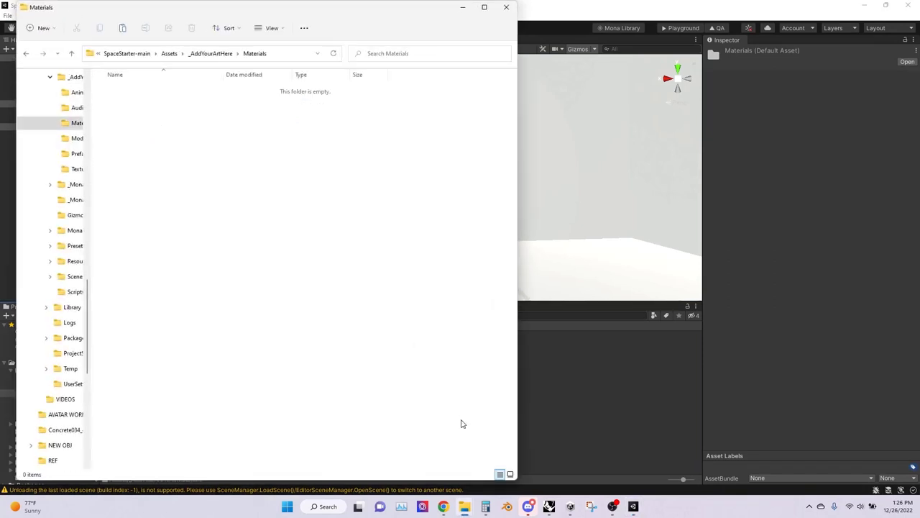
# Step: Copy all the concrete, fabric and sunset image files from TUTORIAL 1 > MATERIALS into the project's Materials folder and return to Unity
pyautogui.moveTo(458, 512)
pyautogui.click(415, 477)
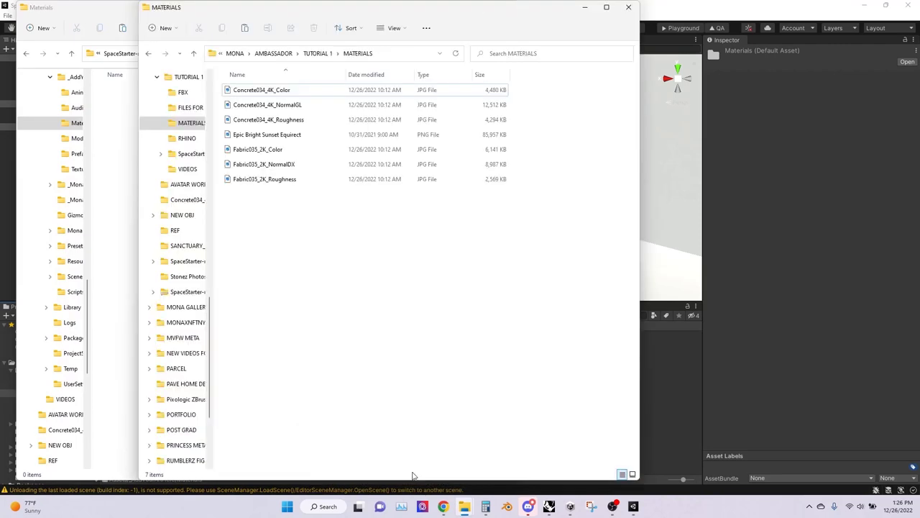
pyautogui.click(310, 180)
pyautogui.keyDown('shift'); pyautogui.click(310, 95); pyautogui.keyUp('shift')
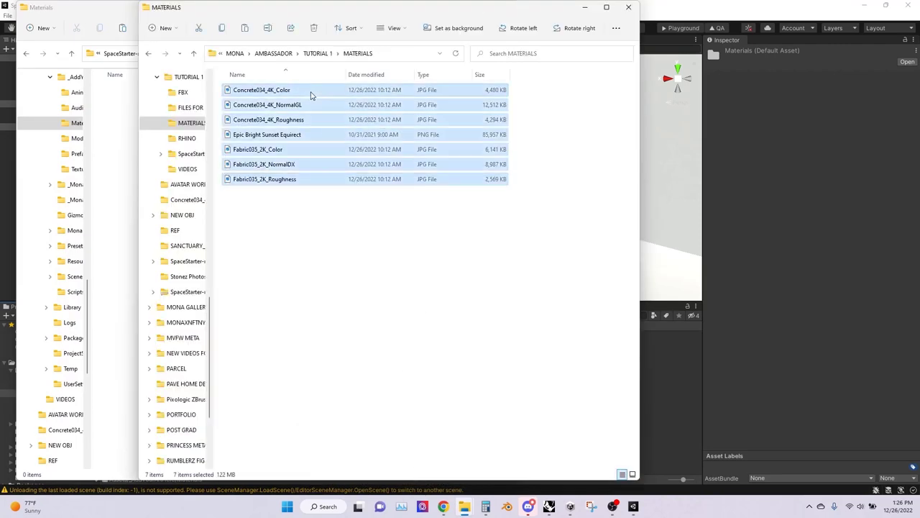
pyautogui.click(124, 139)
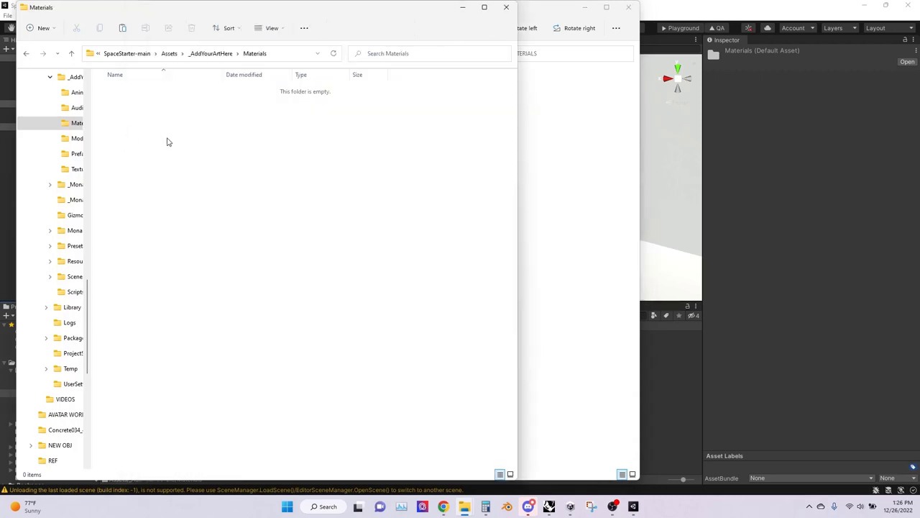
pyautogui.hotkey('ctrl', 'v')
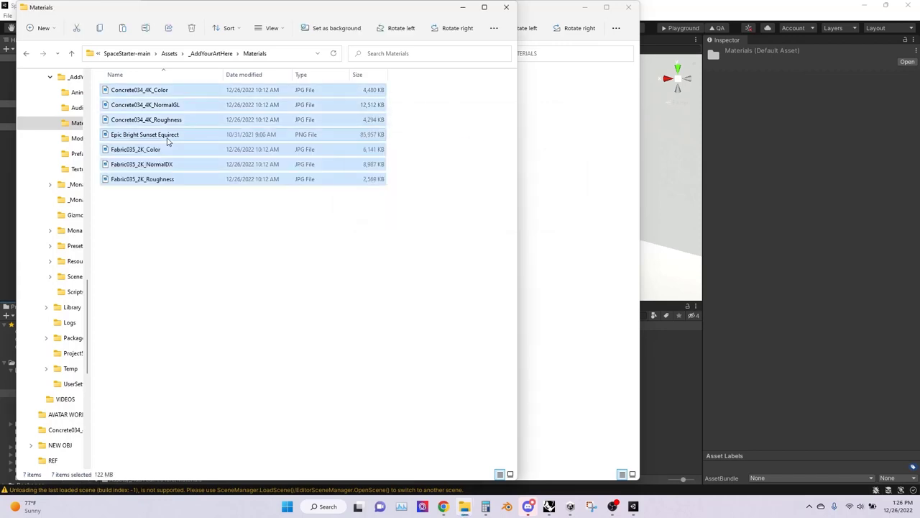
pyautogui.click(681, 16)
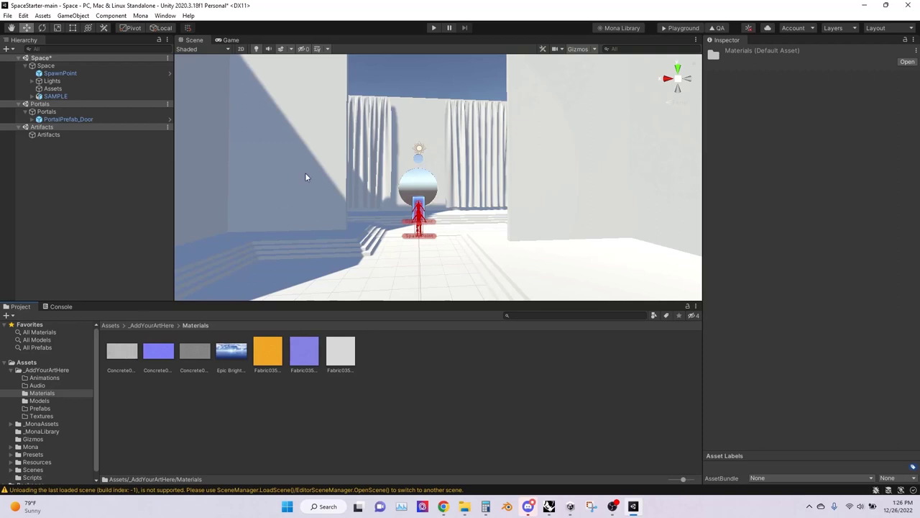
pyautogui.click(563, 164)
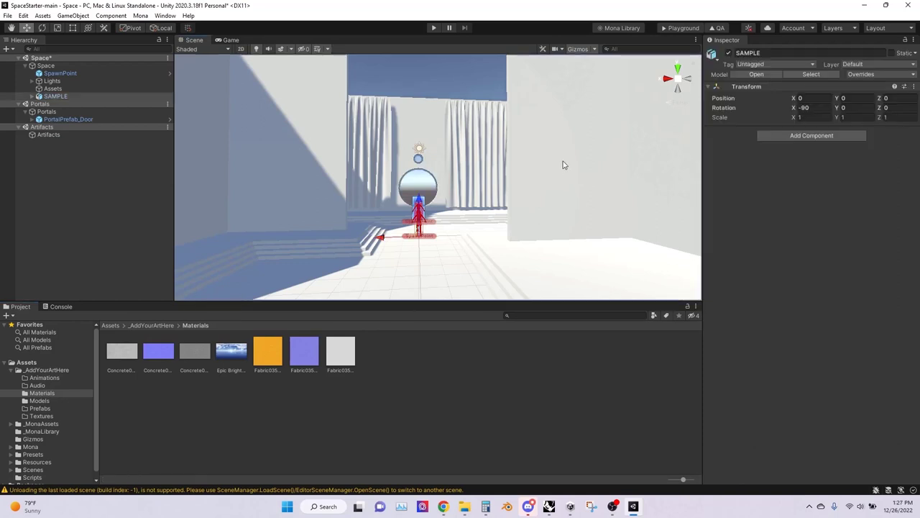
pyautogui.click(404, 396)
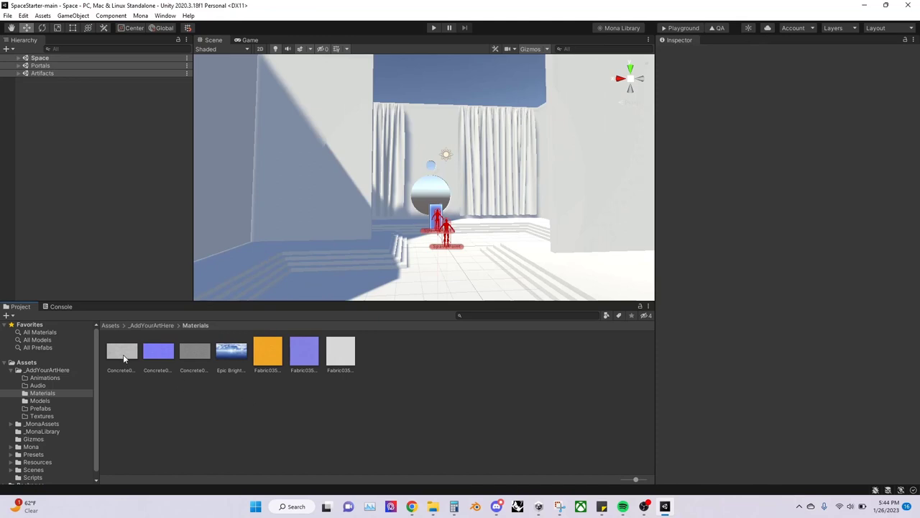
# Step: Examine the Max Size options in the import settings of the Concrete034_4K_Color texture
pyautogui.click(123, 352)
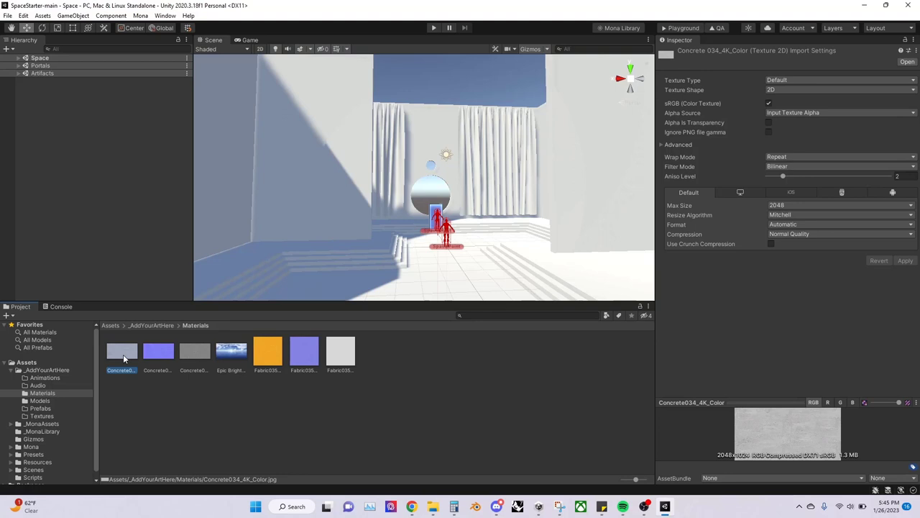
pyautogui.click(803, 207)
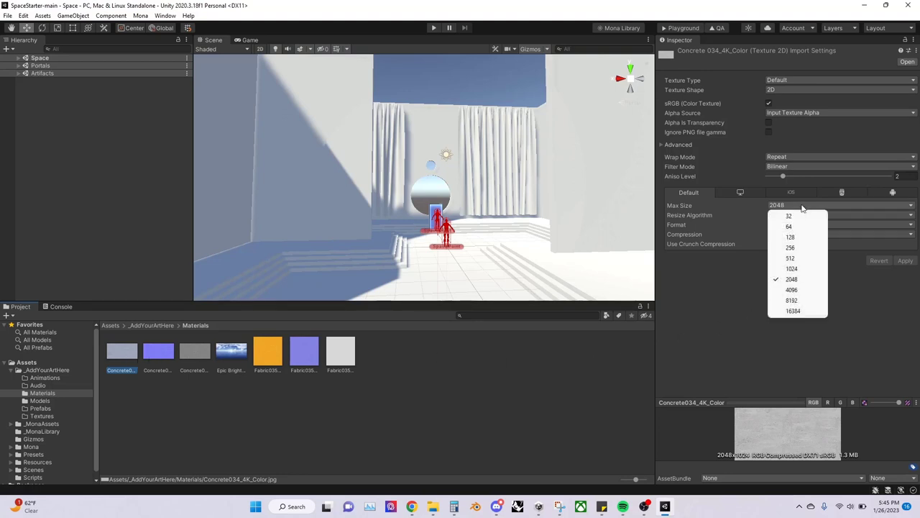
pyautogui.click(376, 357)
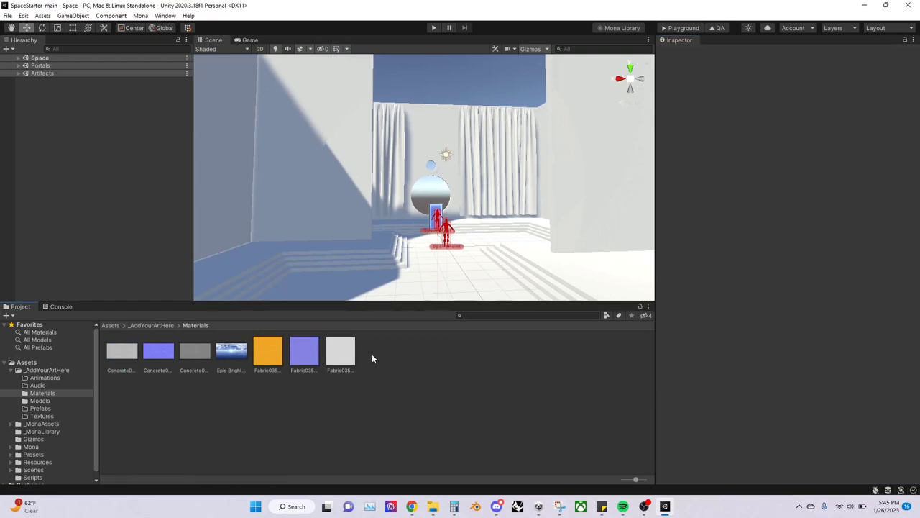
# Step: Set the texture type of the concrete and fabric normal textures to Normal map and apply the import settings
pyautogui.click(159, 353)
pyautogui.keyDown('ctrl'); pyautogui.click(313, 360); pyautogui.keyUp('ctrl')
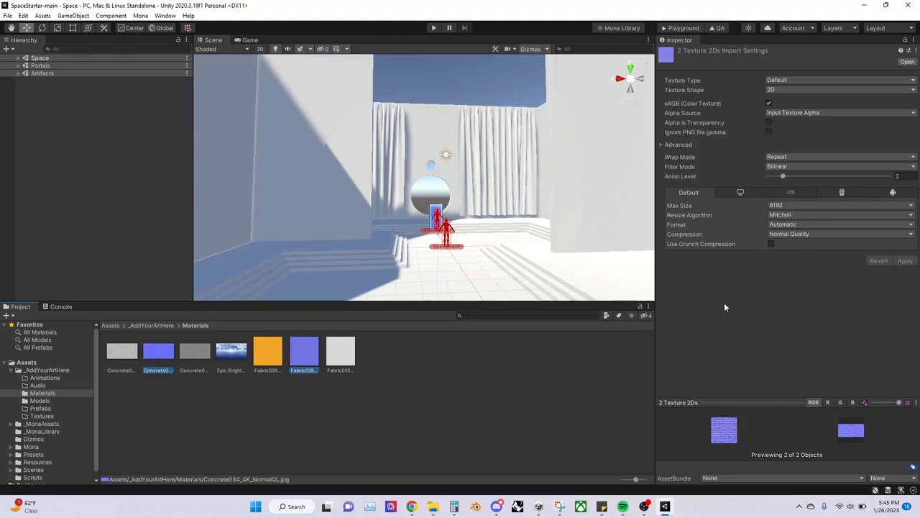
pyautogui.click(809, 80)
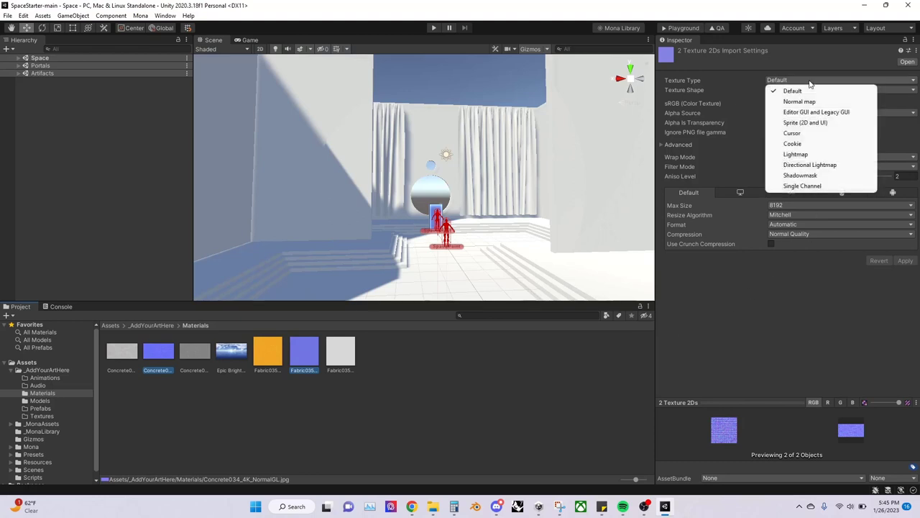
pyautogui.click(815, 102)
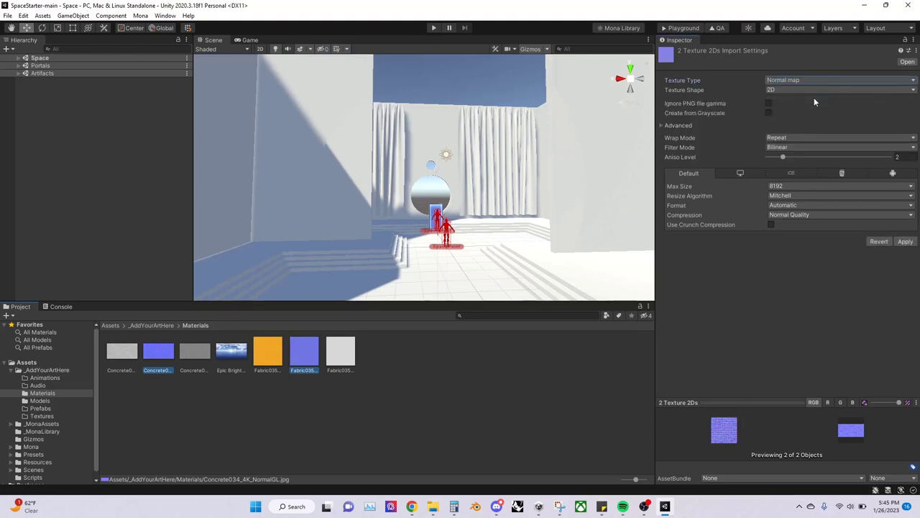
pyautogui.click(906, 241)
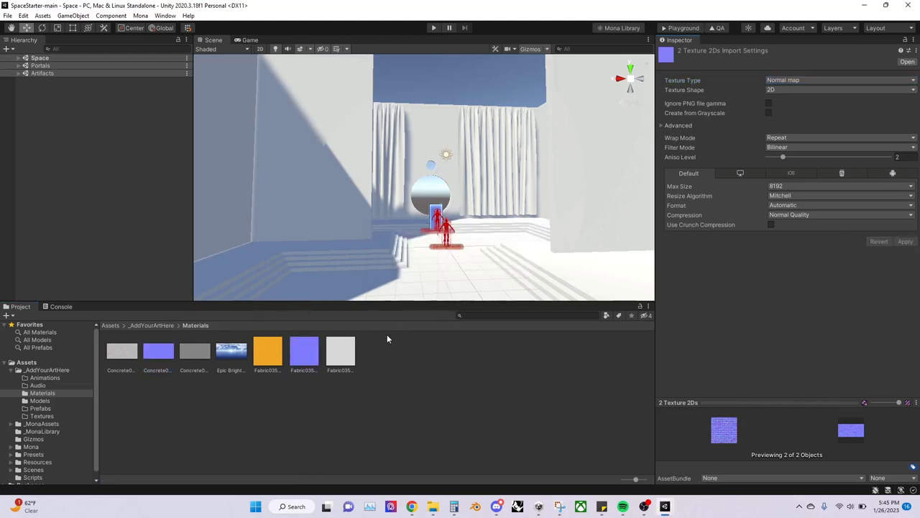
pyautogui.click(379, 355)
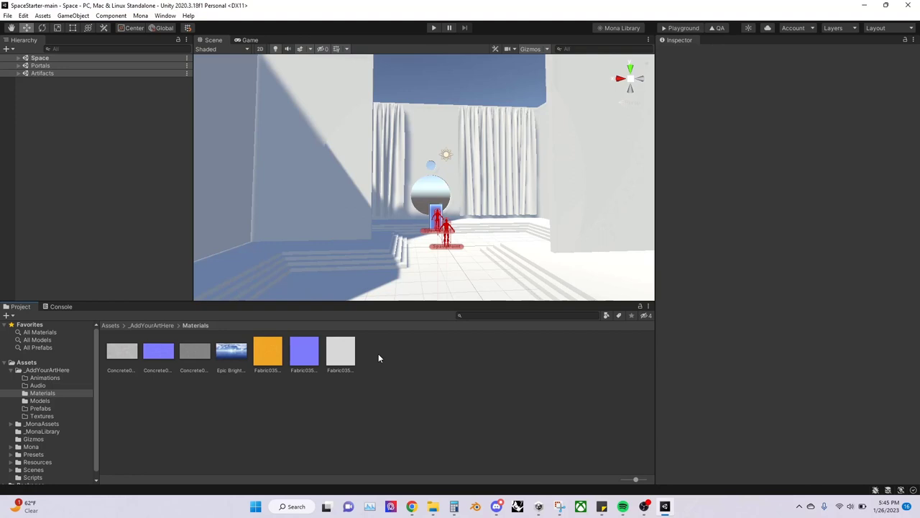
# Step: Create a new material named CONCRETE in the project's Materials folder
pyautogui.rightClick(379, 355)
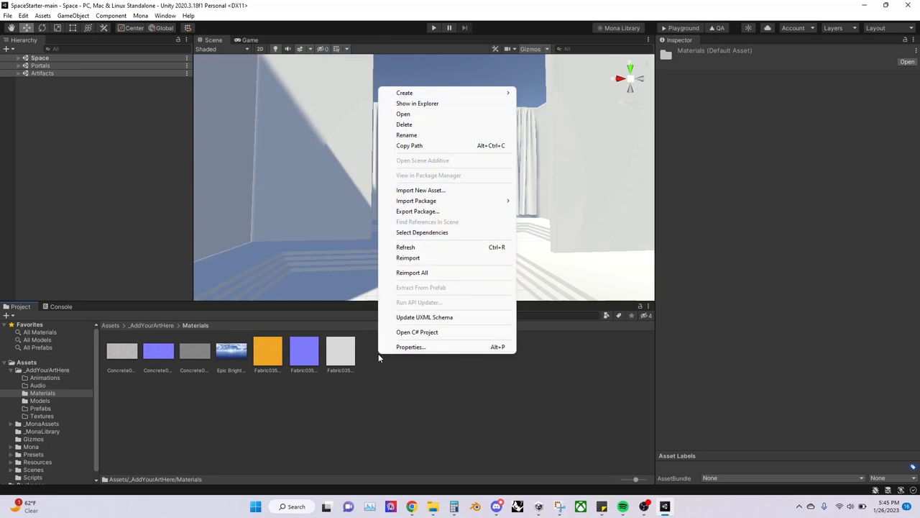
pyautogui.moveTo(420, 98)
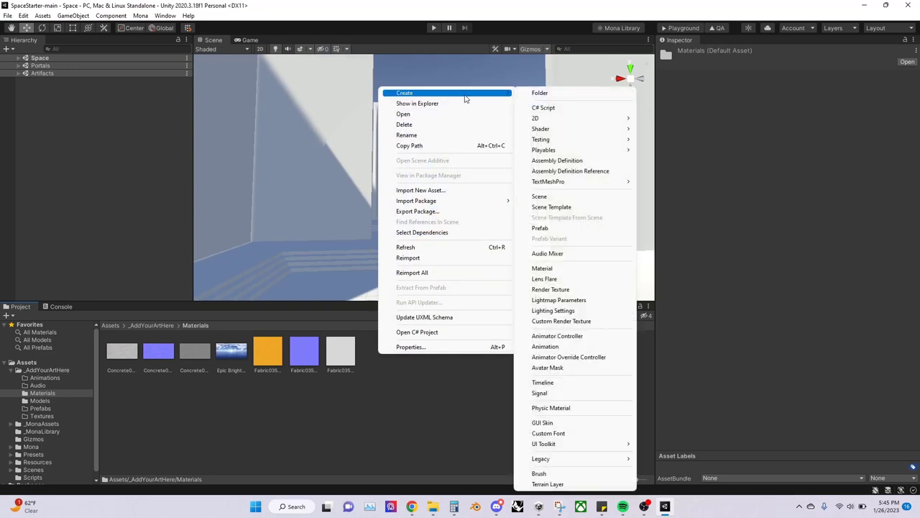
pyautogui.click(552, 270)
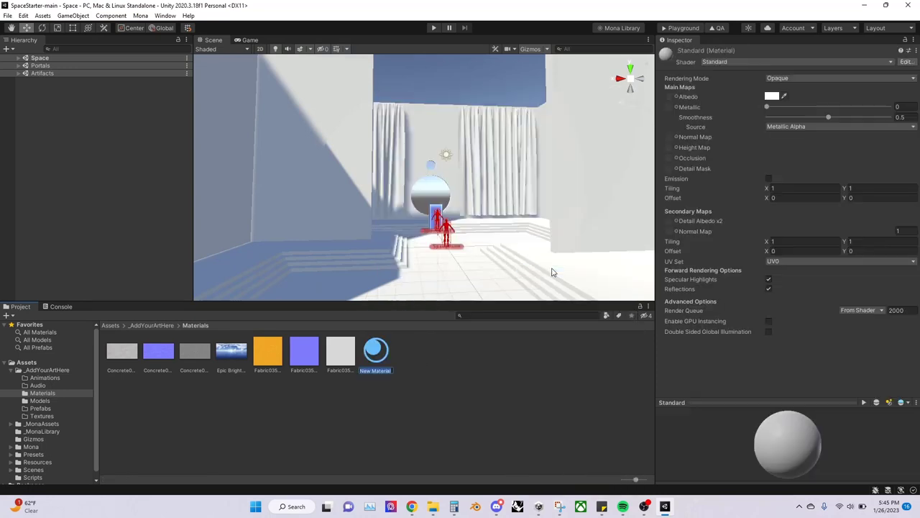
pyautogui.write('CONCRETE')
pyautogui.press('Return')
# Step: Create a second material named CURTAINS in the Materials folder
pyautogui.rightClick(479, 345)
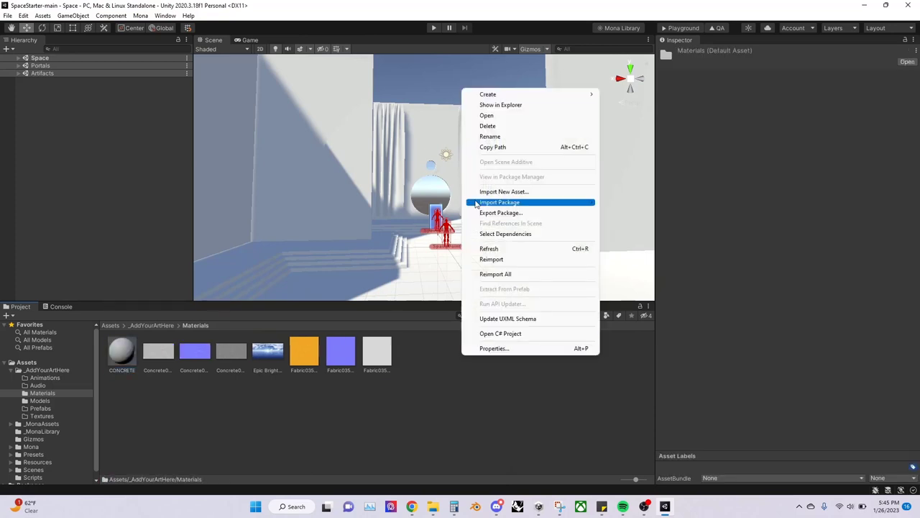
pyautogui.moveTo(489, 95)
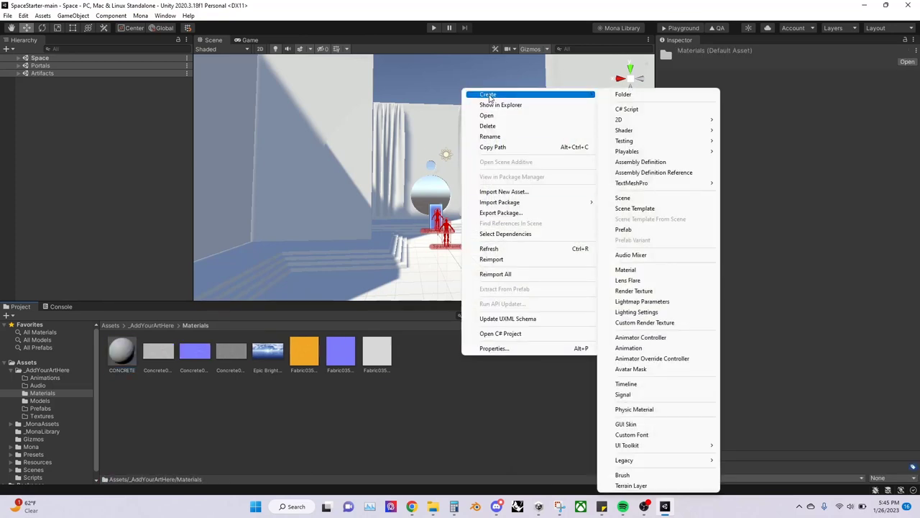
pyautogui.click(633, 269)
pyautogui.write('CURTAINS')
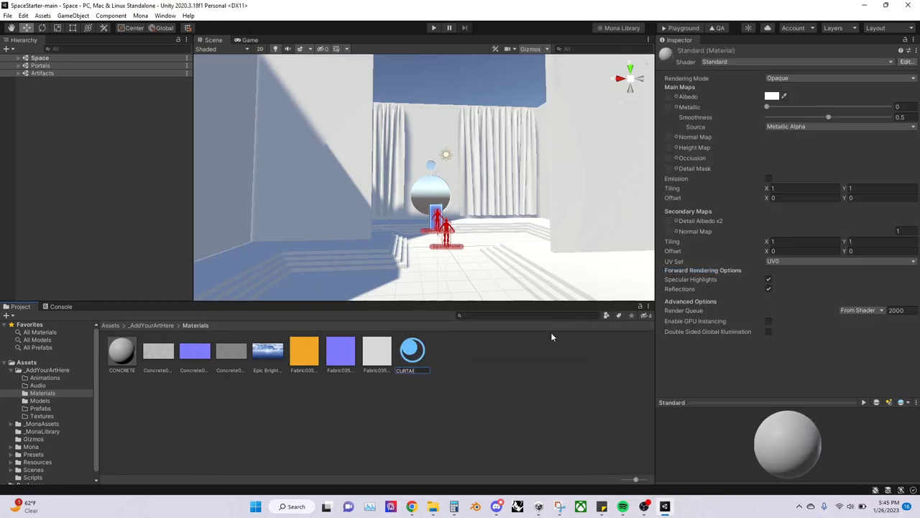
pyautogui.press('Return')
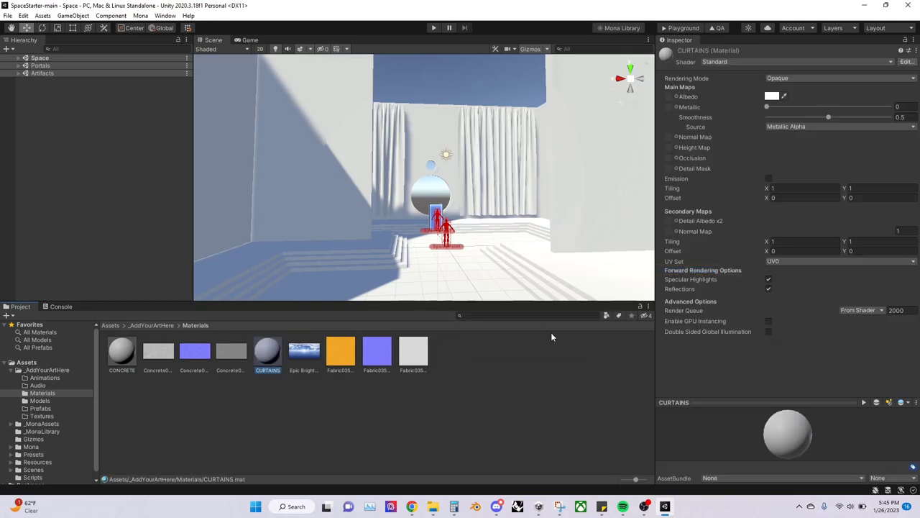
# Step: Assign the concrete color and normal textures to CONCRETE's Albedo and Normal Map, and the orange fabric and fabric normal textures to CURTAINS
pyautogui.click(124, 348)
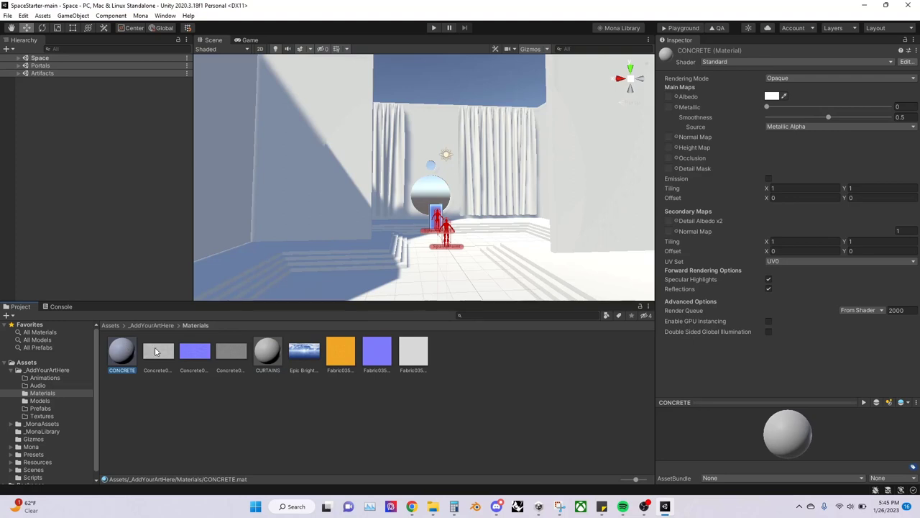
pyautogui.moveTo(159, 350); pyautogui.dragTo(670, 96)
pyautogui.moveTo(201, 351); pyautogui.dragTo(667, 141)
pyautogui.moveTo(268, 351); pyautogui.dragTo(670, 96)
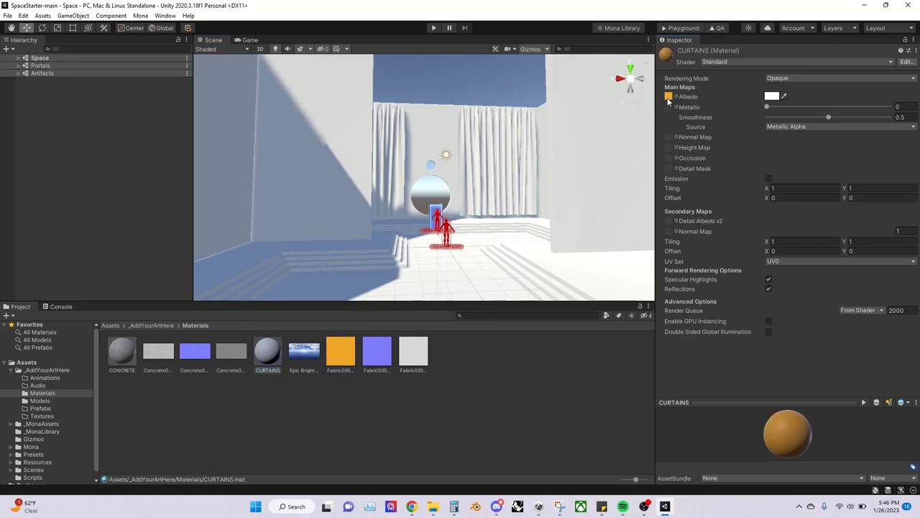
pyautogui.moveTo(379, 351); pyautogui.dragTo(669, 138)
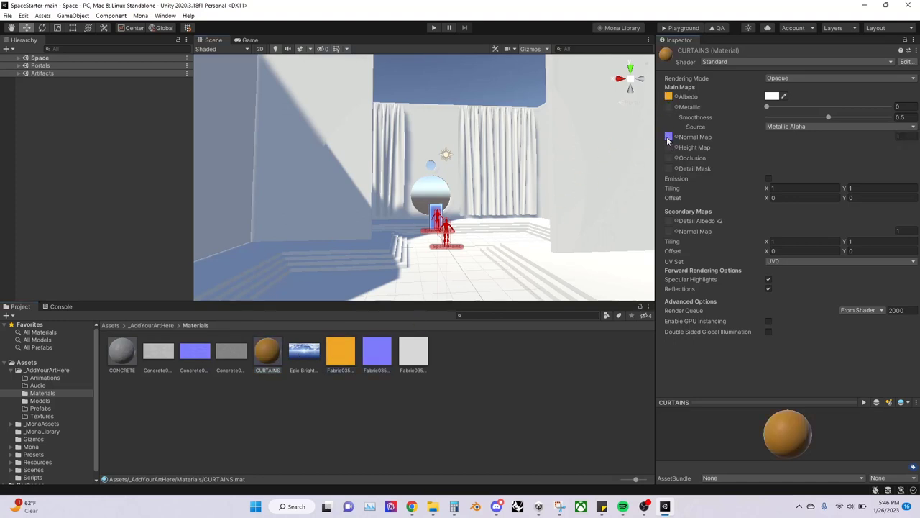
# Step: Set the Metallic value to about 0.15 on both the CONCRETE and CURTAINS materials
pyautogui.click(118, 355)
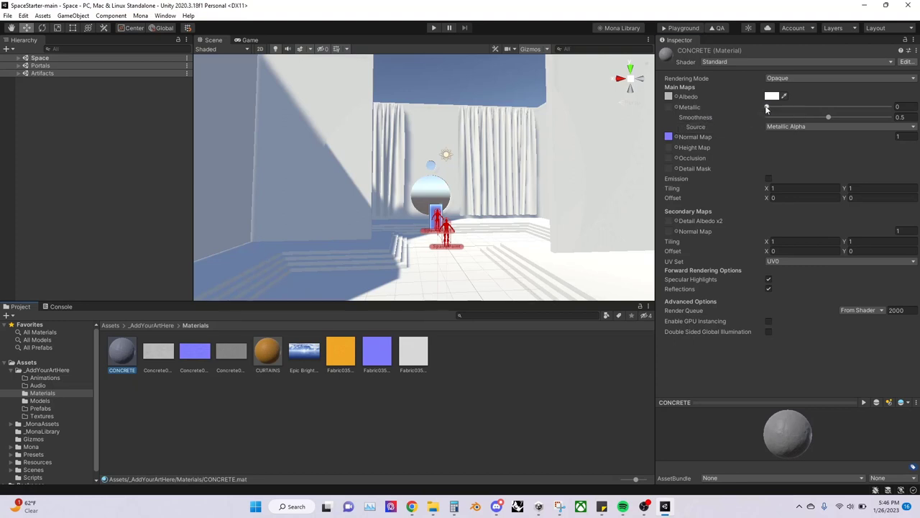
pyautogui.moveTo(767, 107); pyautogui.dragTo(785, 119)
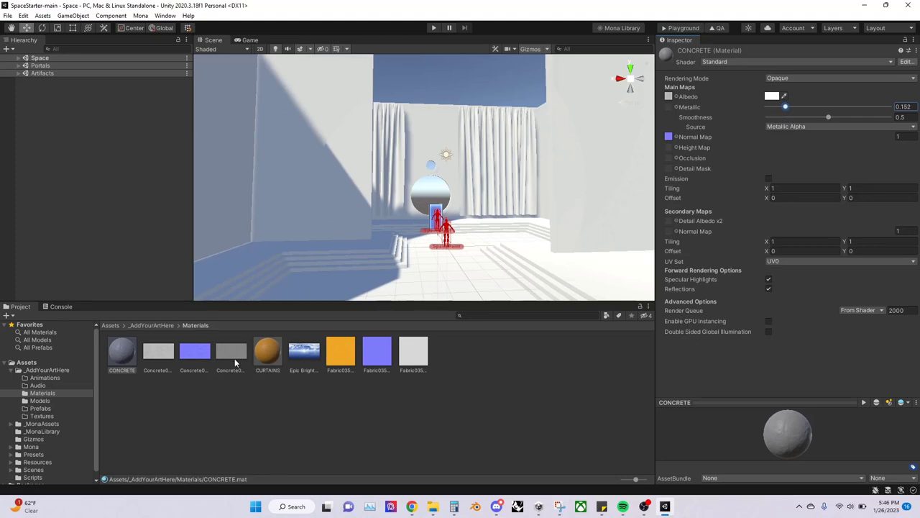
pyautogui.click(263, 357)
pyautogui.moveTo(768, 107); pyautogui.dragTo(786, 109)
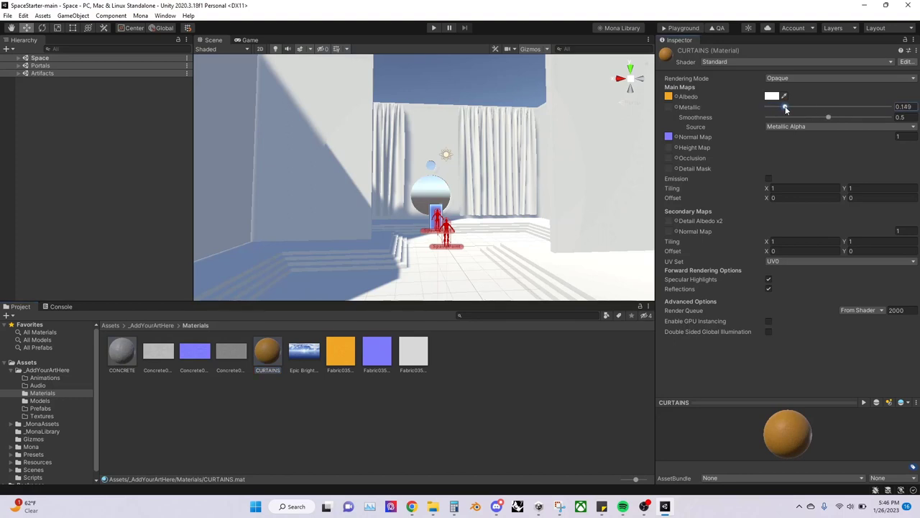
# Step: Remap the SAMPLE model's CONCRETE slot to the CONCRETE material and its CURTAIN slot to CURTAINS, and apply the import settings
pyautogui.click(471, 88)
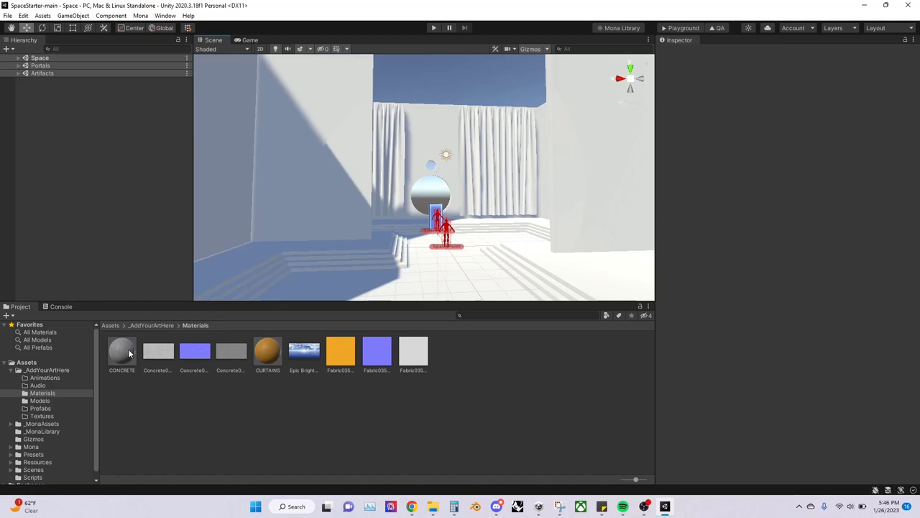
pyautogui.moveTo(130, 352); pyautogui.dragTo(184, 283)
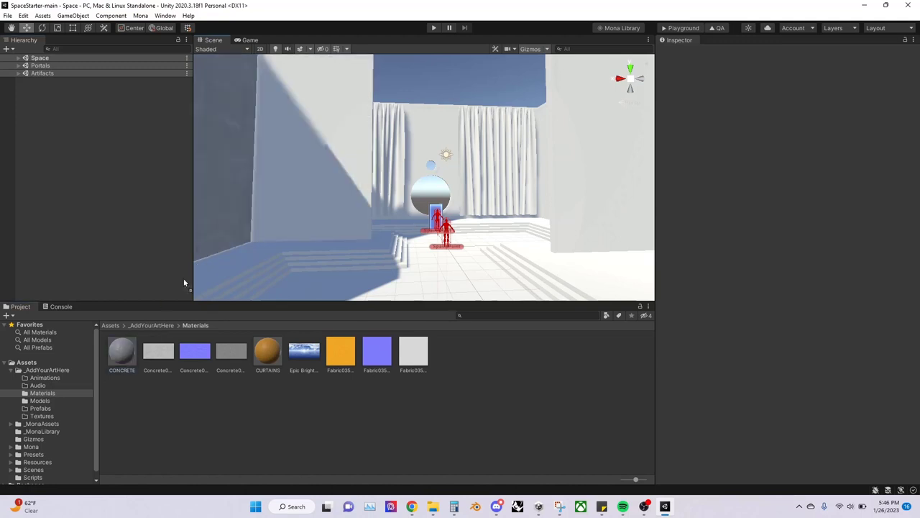
pyautogui.click(152, 325)
pyautogui.click(225, 353)
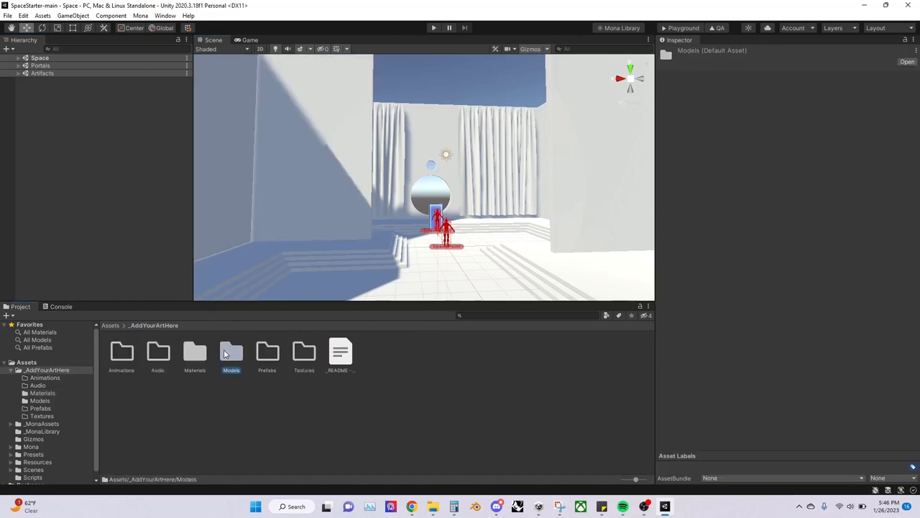
pyautogui.doubleClick(225, 353)
pyautogui.click(119, 350)
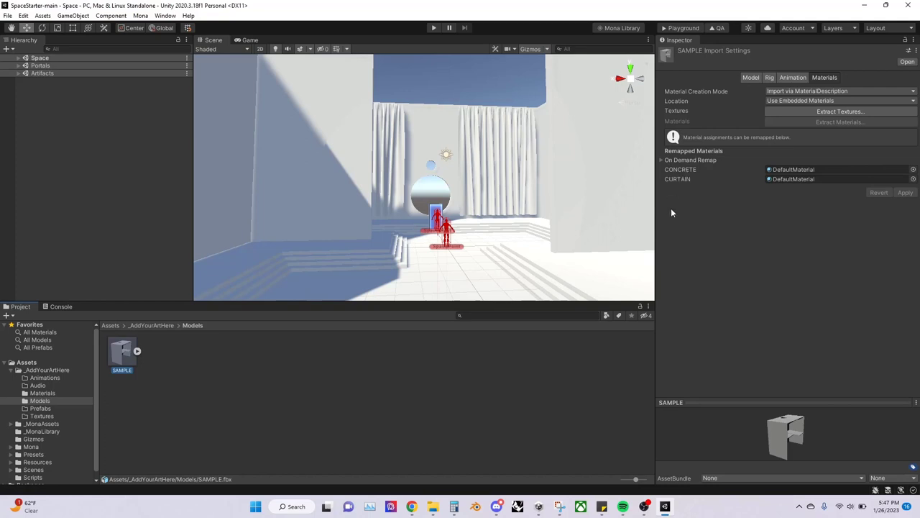
pyautogui.click(914, 172)
pyautogui.doubleClick(816, 213)
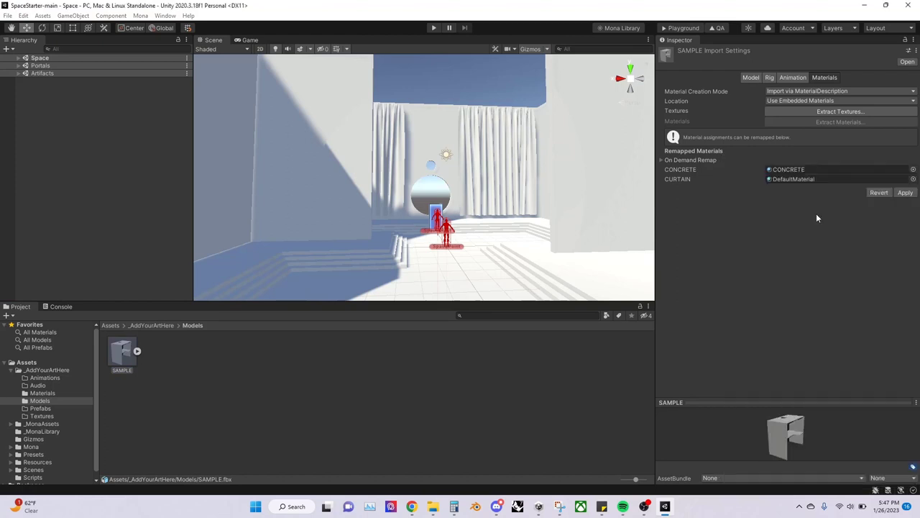
pyautogui.click(914, 179)
pyautogui.doubleClick(857, 208)
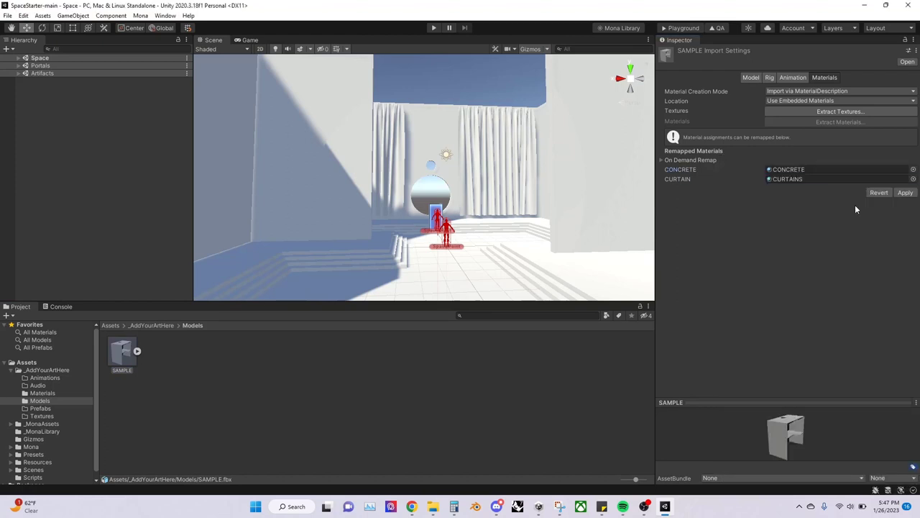
pyautogui.click(908, 193)
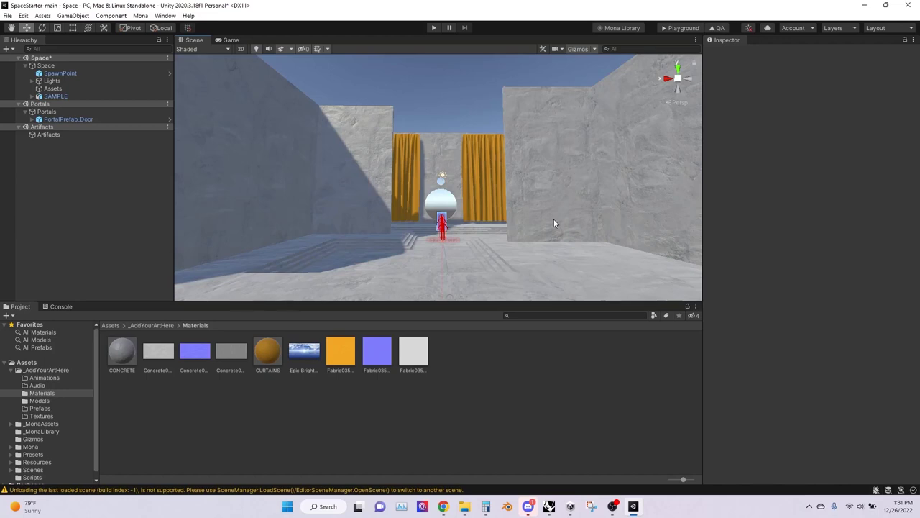
# Step: Add a Box Collider component to Object_1, the freestanding concrete wall panel in the SAMPLE model
pyautogui.click(568, 104)
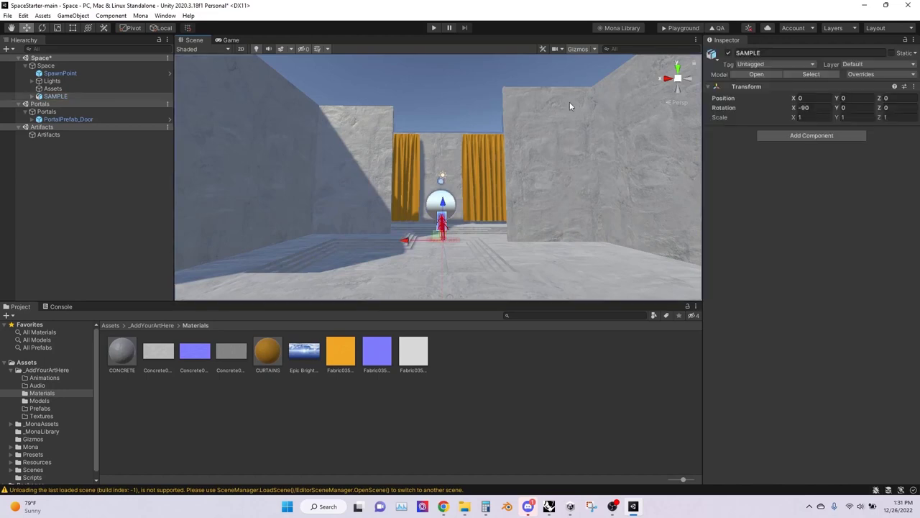
pyautogui.click(565, 102)
pyautogui.moveTo(522, 112); pyautogui.dragTo(522, 197, button='right')
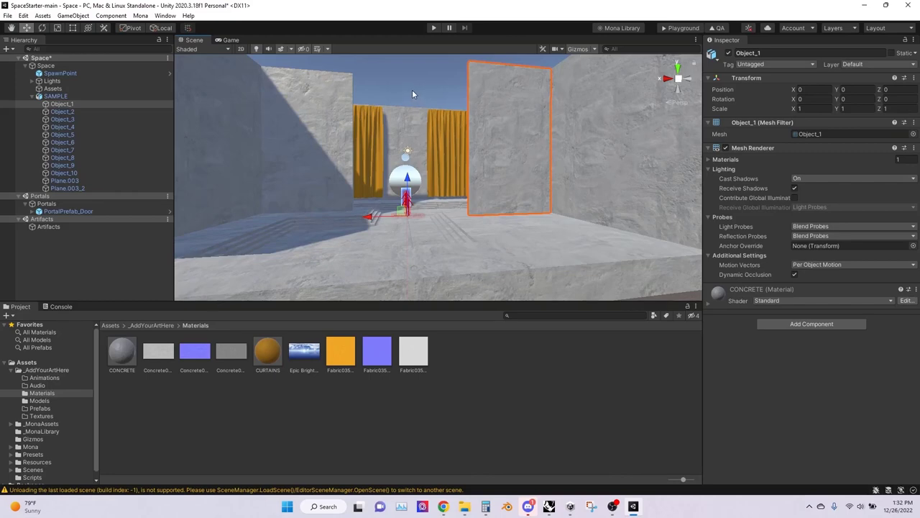
pyautogui.moveTo(412, 89); pyautogui.dragTo(406, 124, button='right')
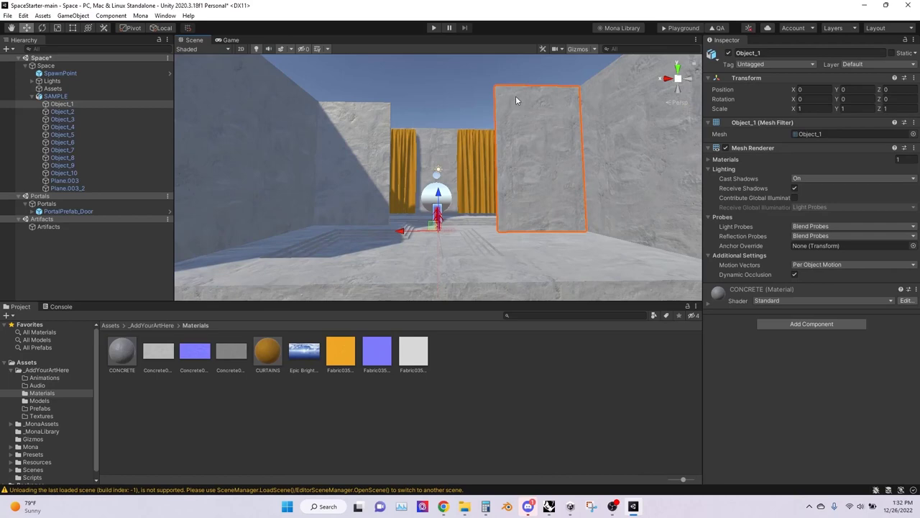
pyautogui.click(794, 325)
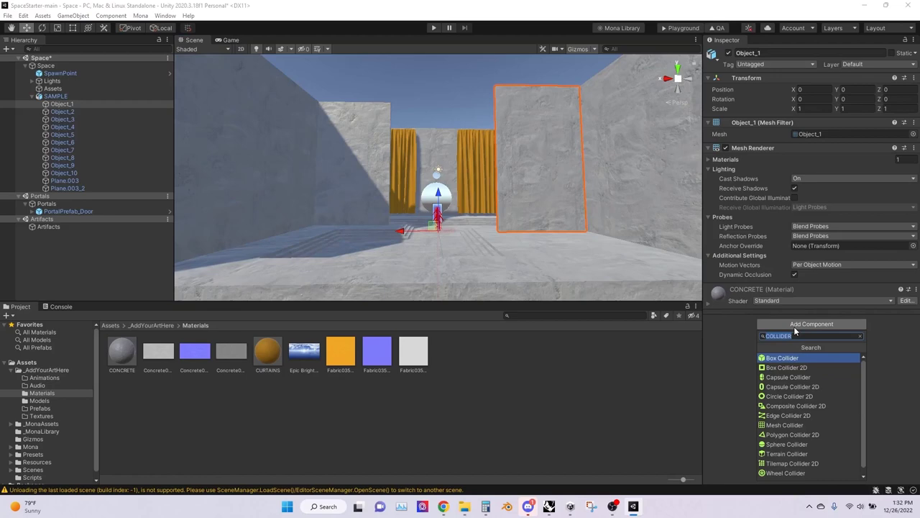
pyautogui.write('COLL')
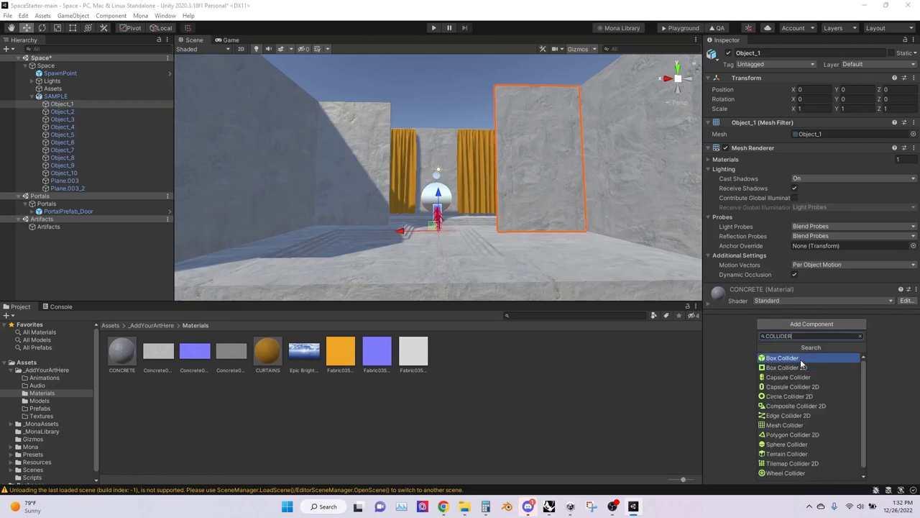
pyautogui.click(804, 359)
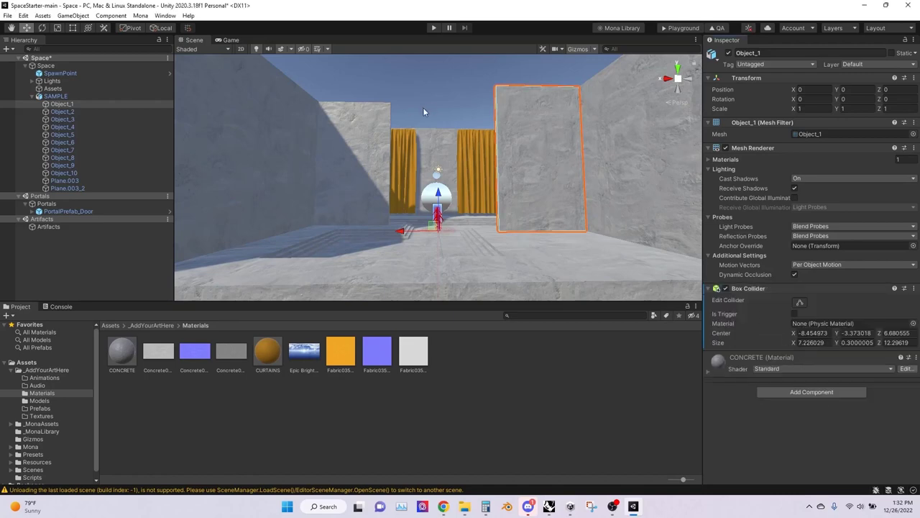
# Step: Examine the Box Collider on the concrete wall panel and the collider outlines across the SAMPLE model
pyautogui.moveTo(499, 98); pyautogui.dragTo(478, 136, button='right')
pyautogui.moveTo(514, 136); pyautogui.dragTo(499, 118, button='right')
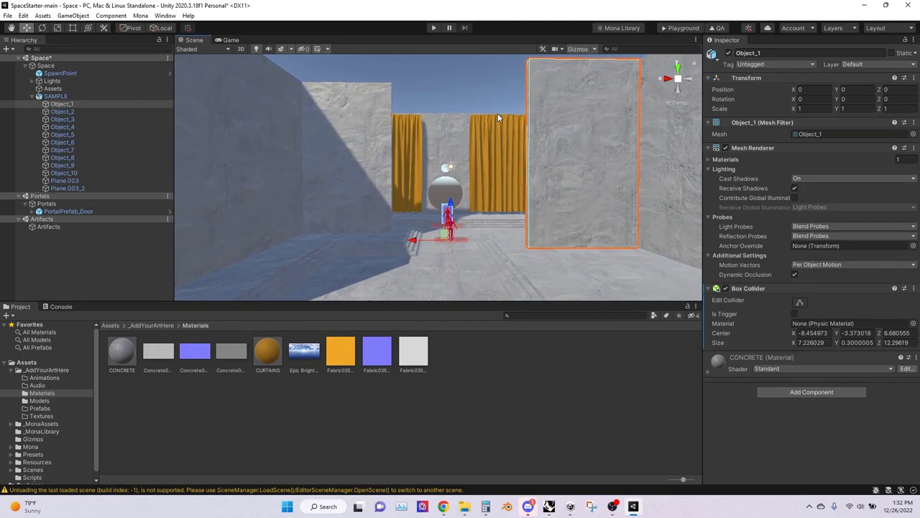
pyautogui.moveTo(414, 141); pyautogui.dragTo(413, 146, button='right')
pyautogui.press('s')
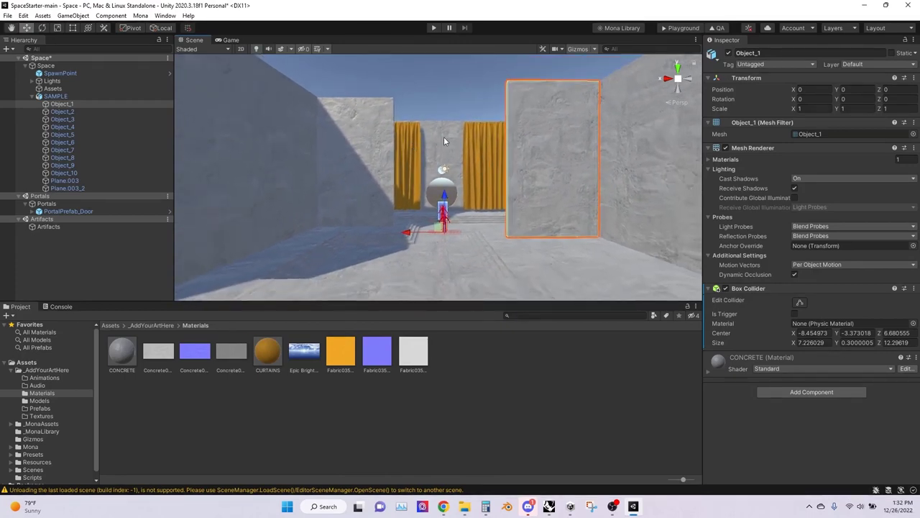
pyautogui.click(467, 107)
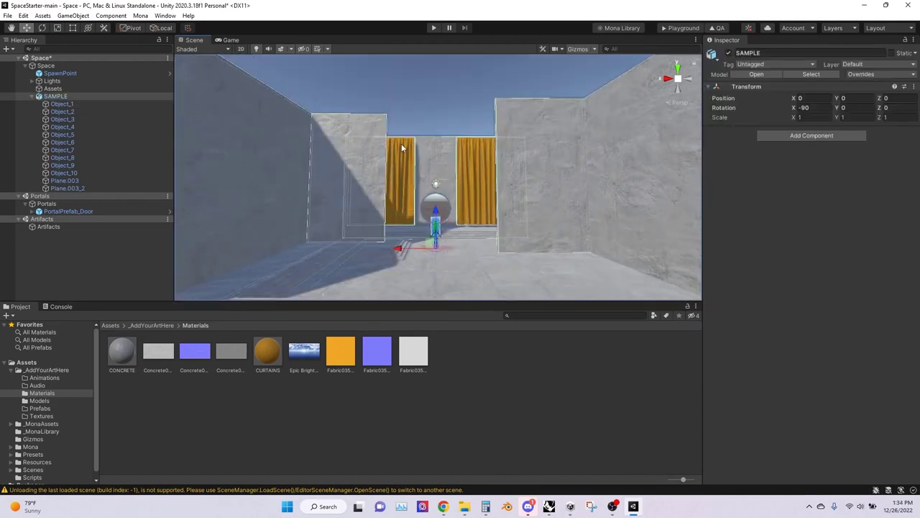
pyautogui.press('s')
pyautogui.moveTo(402, 145); pyautogui.dragTo(420, 139, button='right')
pyautogui.press('w')
pyautogui.click(445, 108)
pyautogui.moveTo(445, 108); pyautogui.dragTo(435, 148, button='right')
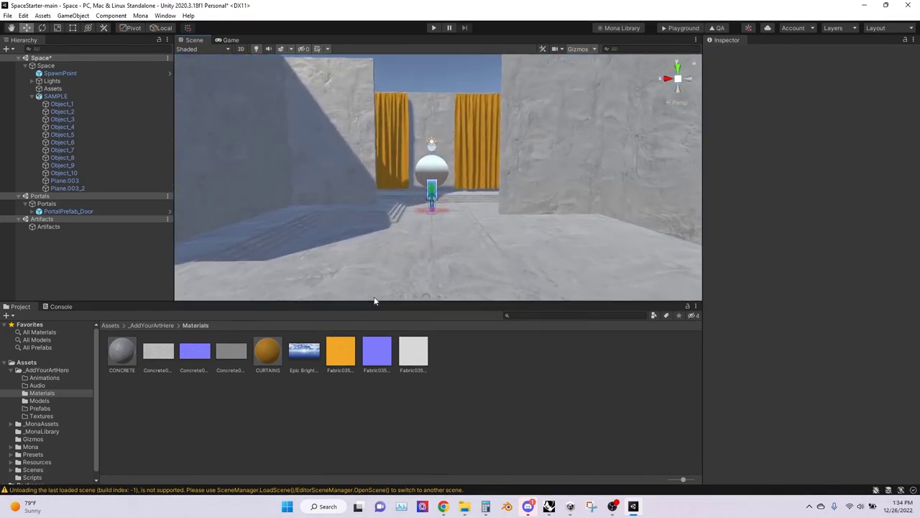
# Step: Check the import settings and preview of the Epic Bright Sunset Equirect texture against the current sky in the scene
pyautogui.click(310, 357)
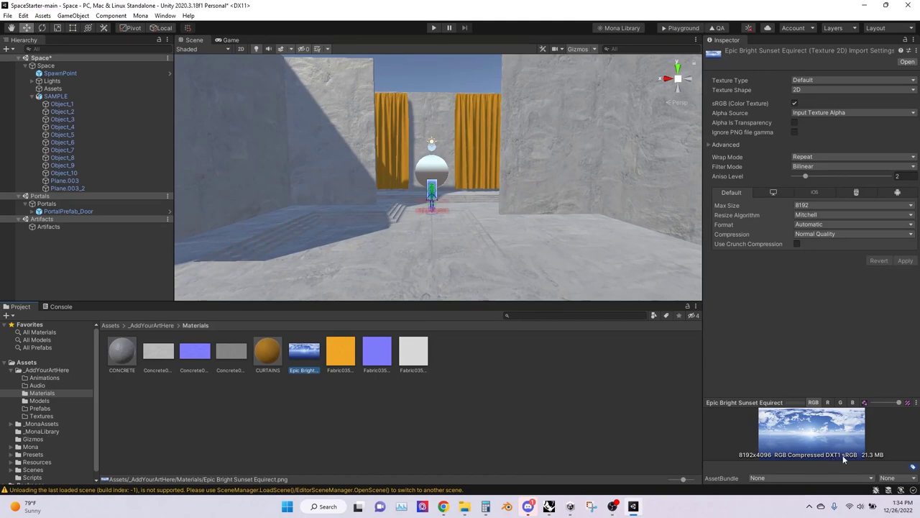
pyautogui.scroll(10, 473, 288)
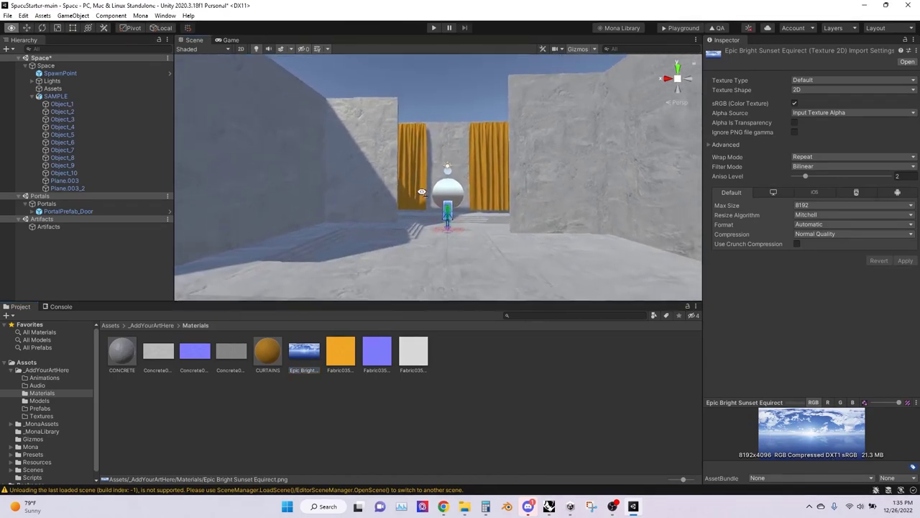
pyautogui.scroll(-8, 427, 200)
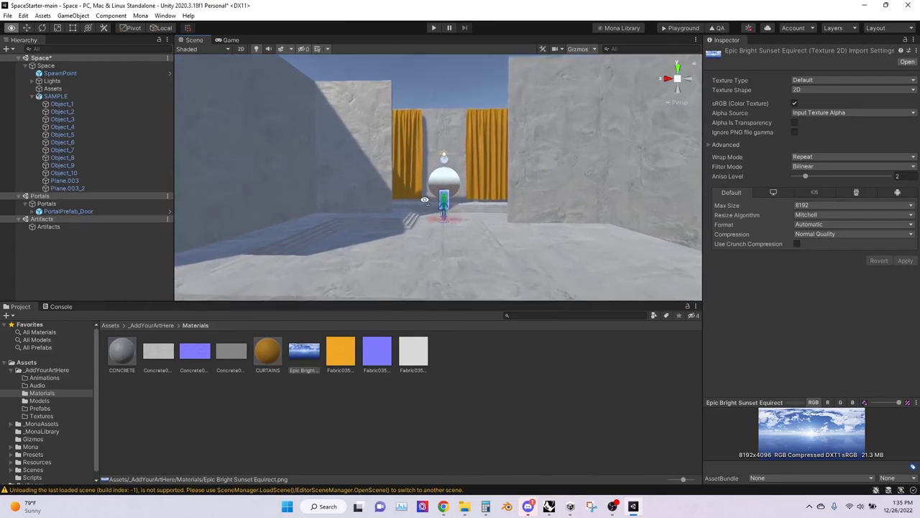
pyautogui.moveTo(427, 201); pyautogui.dragTo(432, 204, button='right')
# Step: Create a new material named SKYBOX in the Materials folder
pyautogui.click(489, 389)
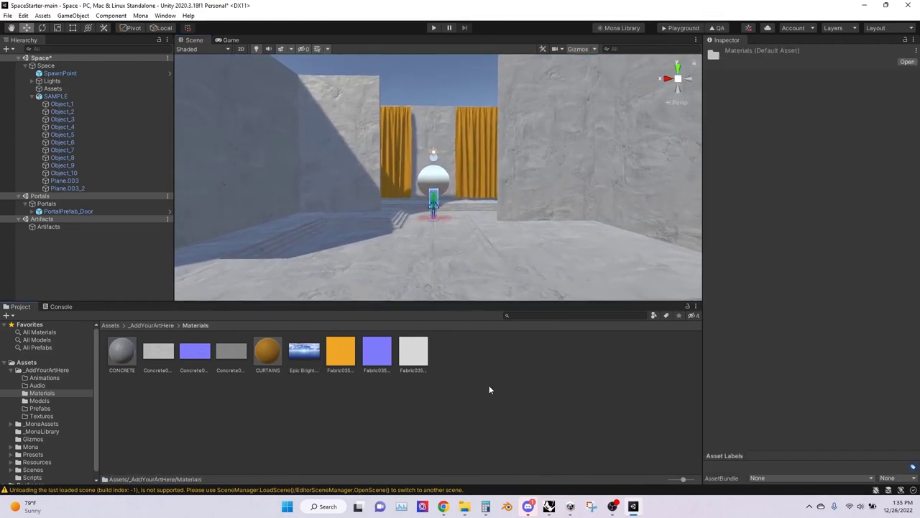
pyautogui.rightClick(489, 389)
pyautogui.moveTo(554, 131)
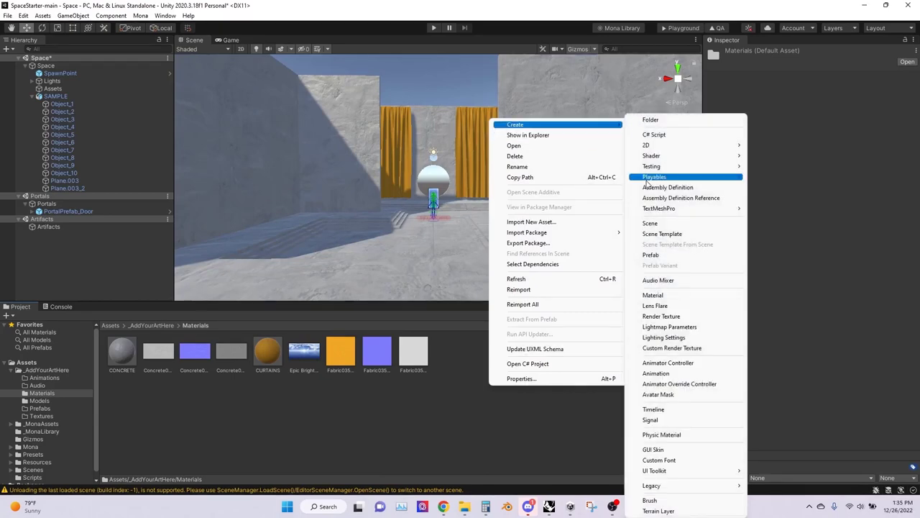
pyautogui.click(653, 295)
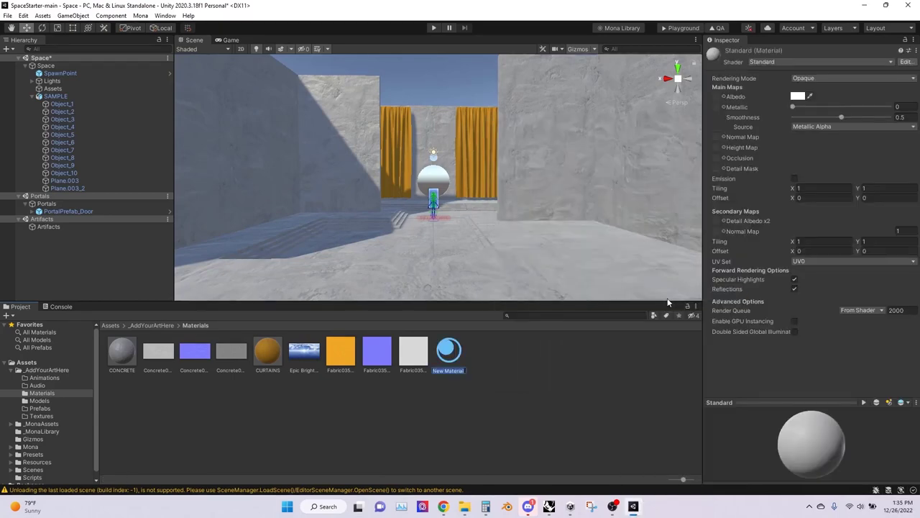
pyautogui.write('SkYBOX')
pyautogui.press('Return')
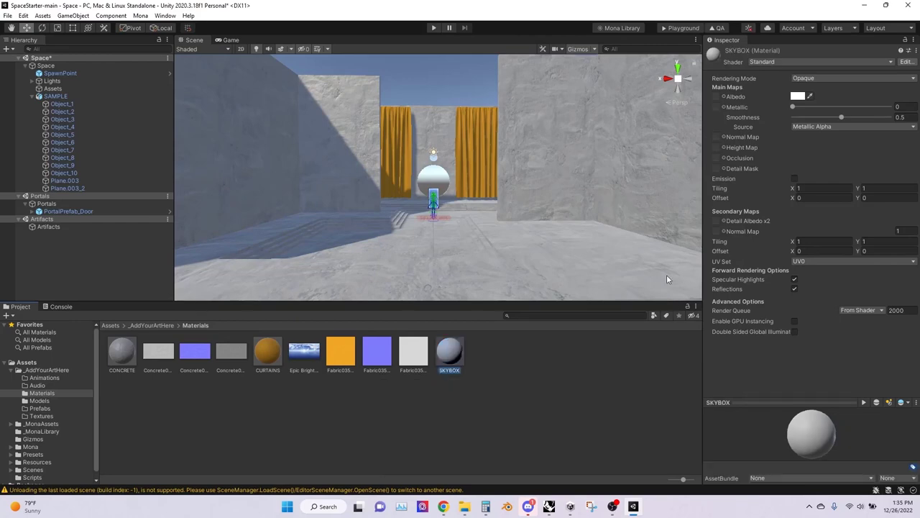
# Step: Change the SKYBOX material's shader to Skybox/Cubemap
pyautogui.click(781, 60)
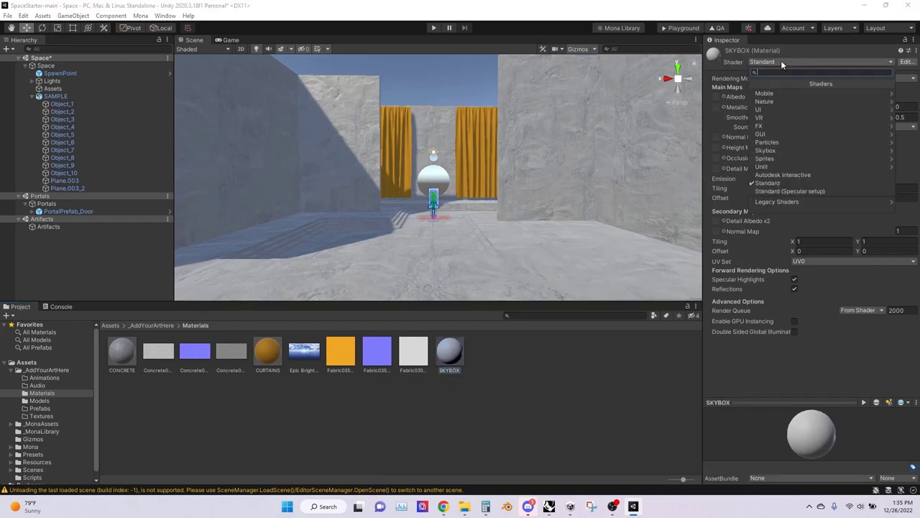
pyautogui.click(776, 149)
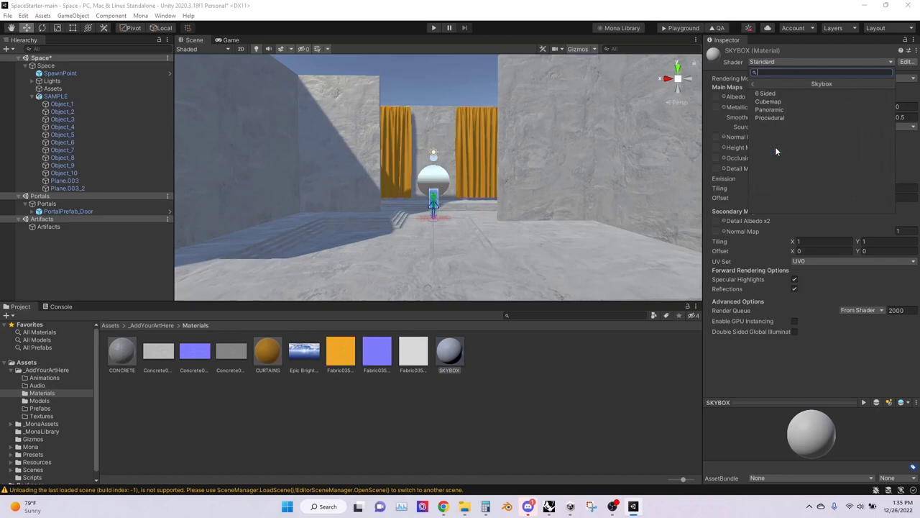
pyautogui.click(782, 103)
pyautogui.click(506, 413)
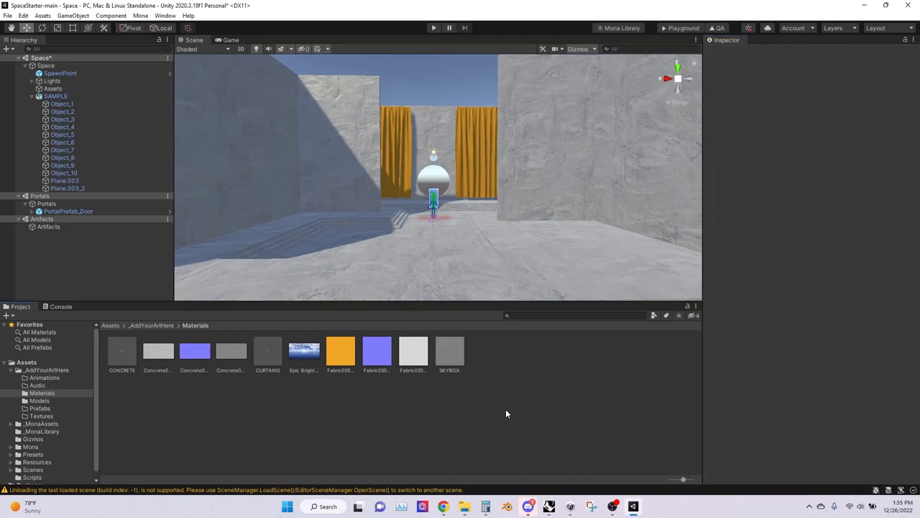
# Step: Set the Epic Bright Sunset Equirect texture's shape to Cube, keeping the Default texture type, and apply the import settings
pyautogui.click(304, 352)
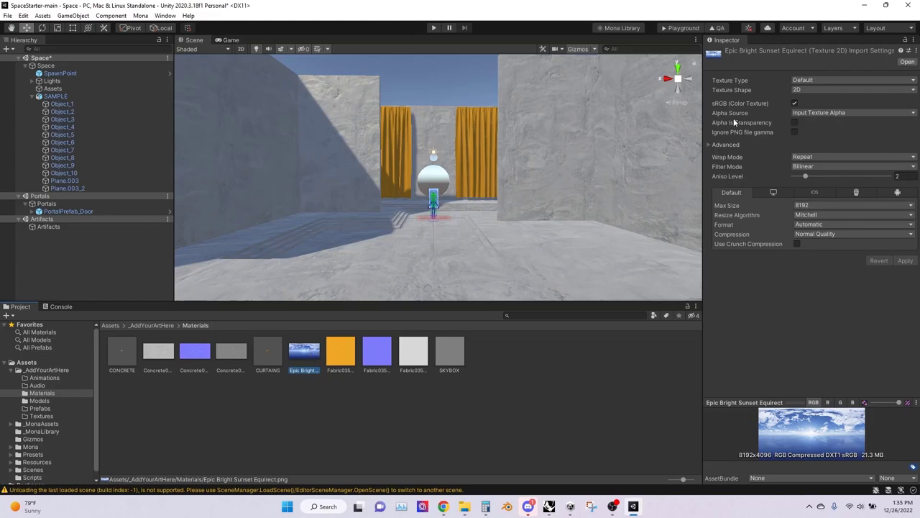
pyautogui.click(803, 80)
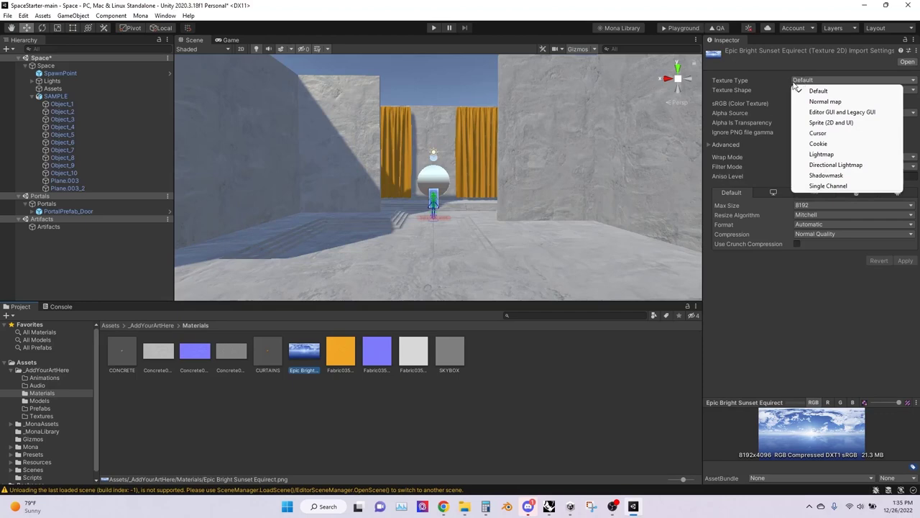
pyautogui.click(797, 90)
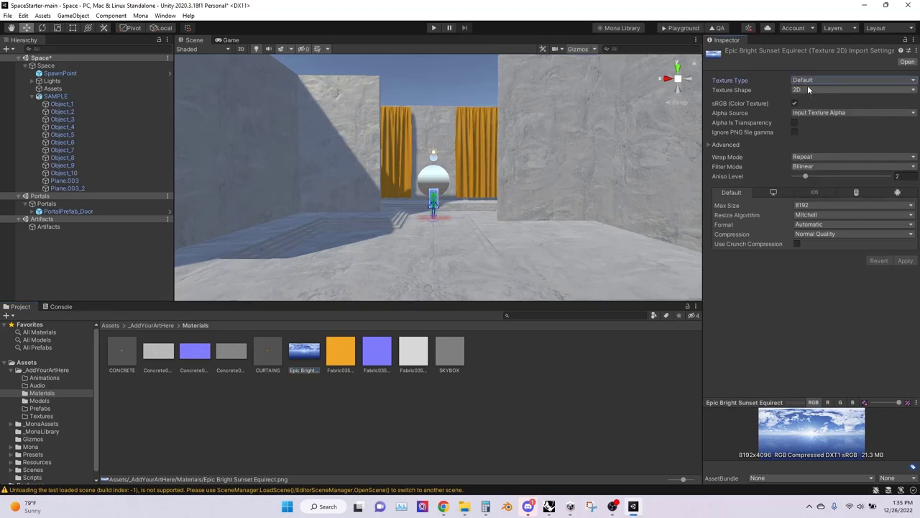
pyautogui.click(809, 91)
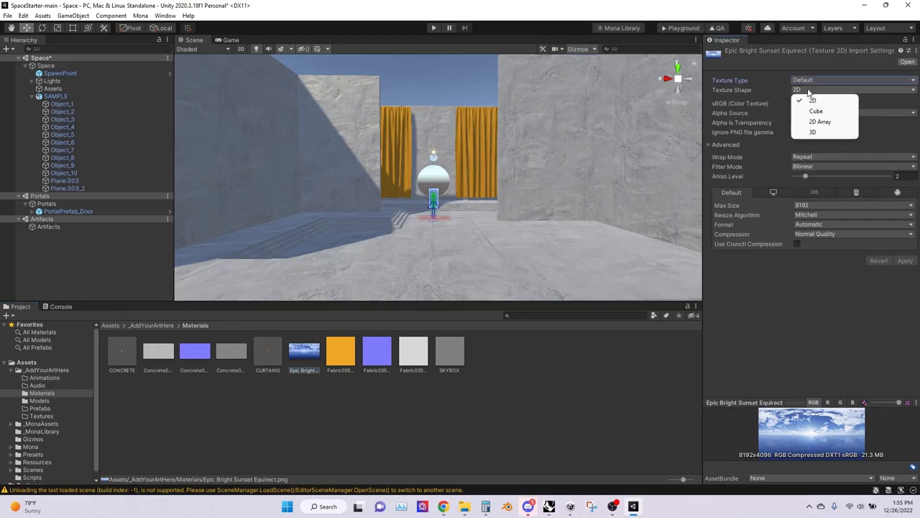
pyautogui.click(812, 111)
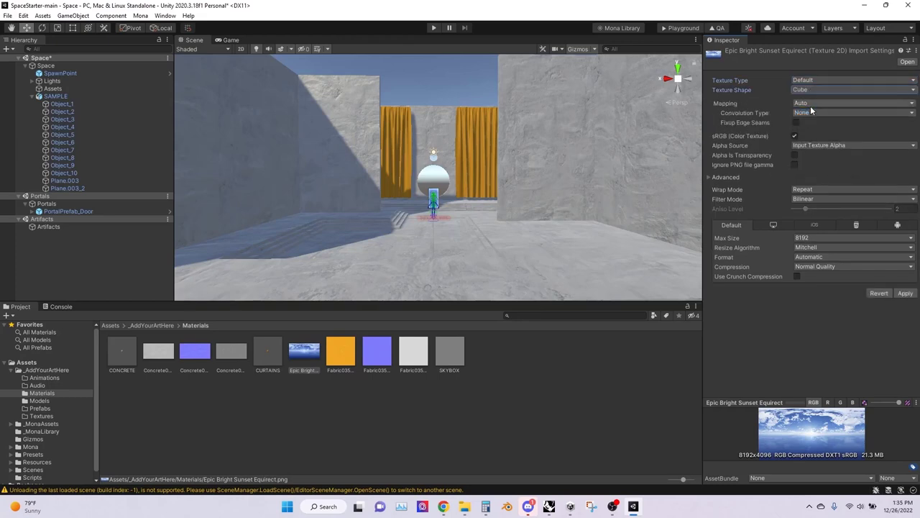
pyautogui.click(907, 292)
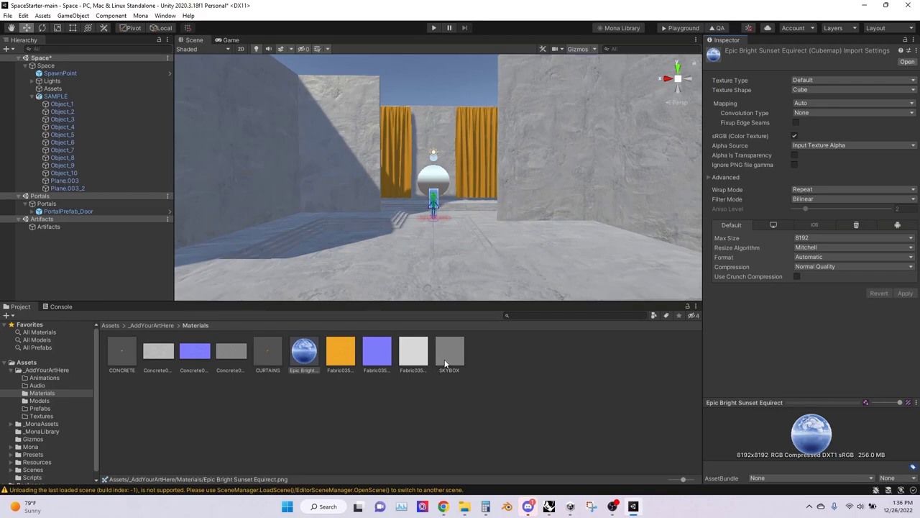
# Step: Assign the Epic Bright Sunset Equirect cubemap to the SKYBOX material and apply that material to the scene's sky
pyautogui.click(451, 356)
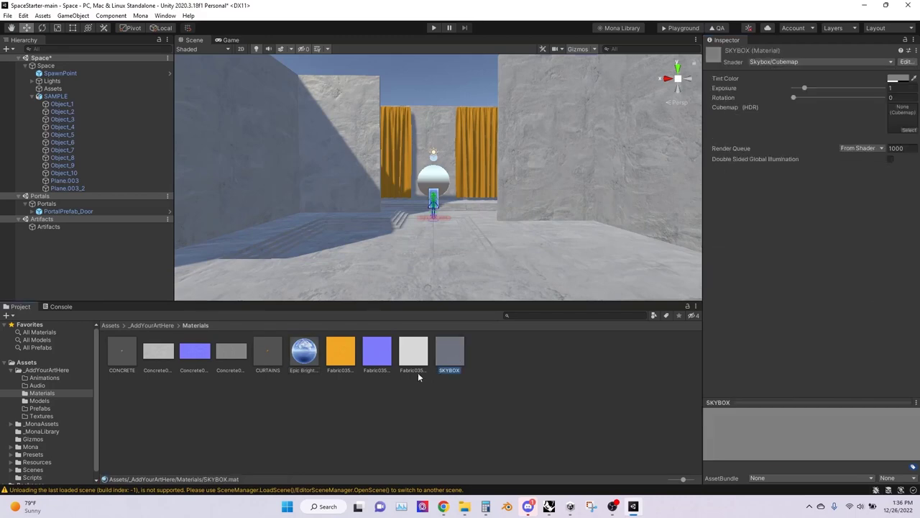
pyautogui.moveTo(311, 363); pyautogui.dragTo(910, 115)
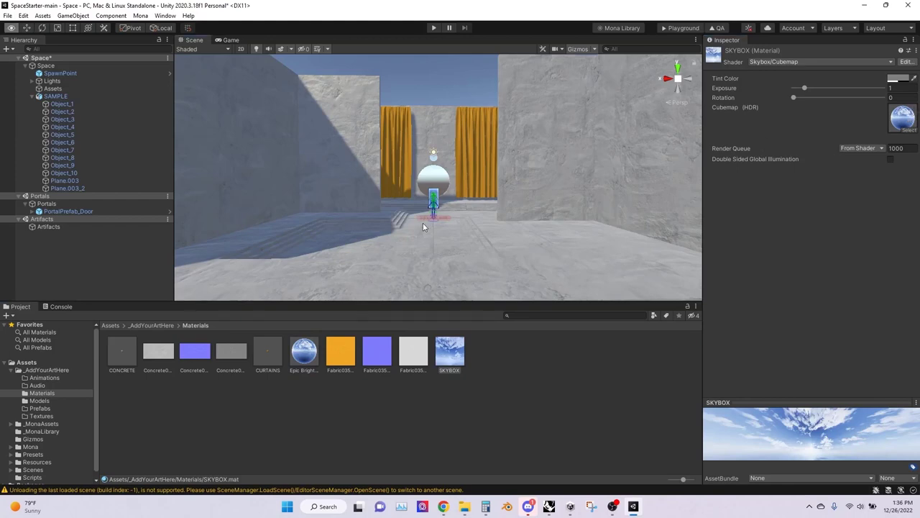
pyautogui.keyDown('alt'); pyautogui.moveTo(422, 223); pyautogui.dragTo(514, 200); pyautogui.keyUp('alt')
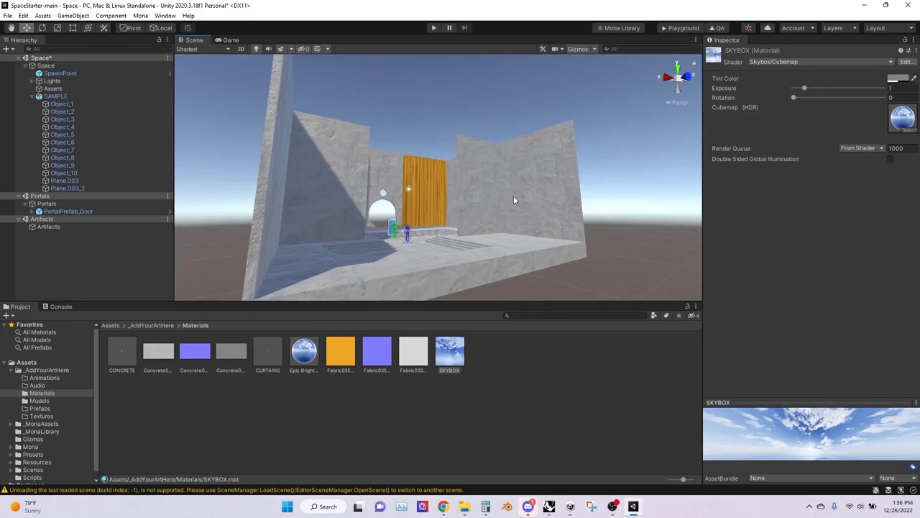
pyautogui.click(452, 359)
pyautogui.moveTo(455, 358); pyautogui.dragTo(557, 232)
pyautogui.keyDown('alt'); pyautogui.moveTo(557, 232); pyautogui.dragTo(465, 153, button='right'); pyautogui.keyUp('alt')
# Step: Move the Directional Light to about X 2.38, Z -2.38 and set its intensity to 2
pyautogui.click(459, 135)
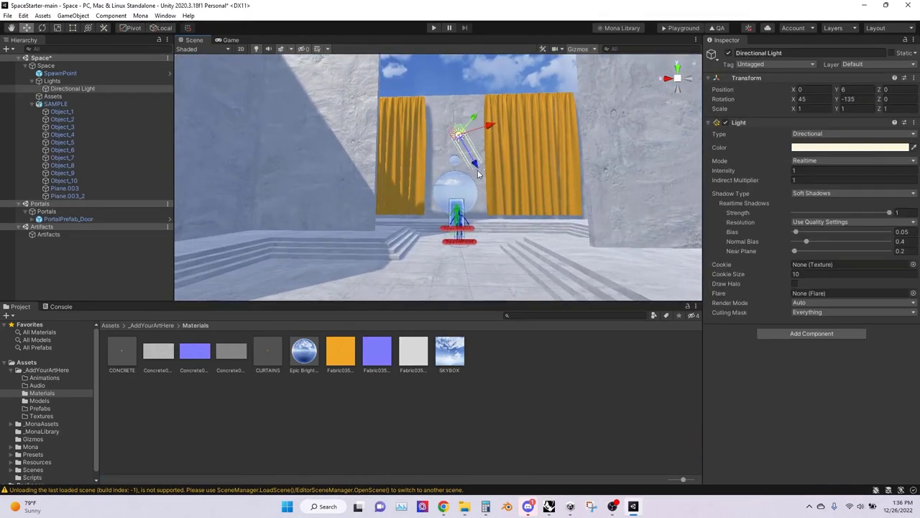
pyautogui.moveTo(489, 129); pyautogui.dragTo(448, 136)
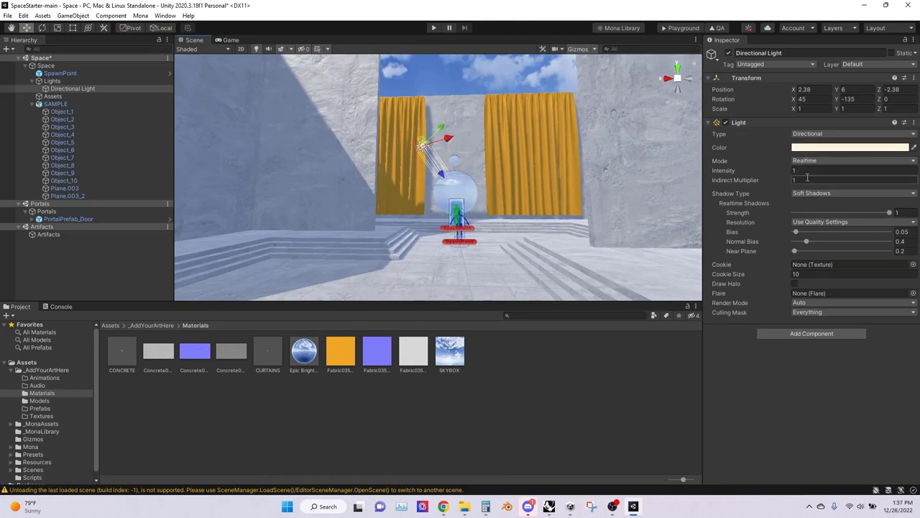
pyautogui.click(765, 169)
pyautogui.write('2')
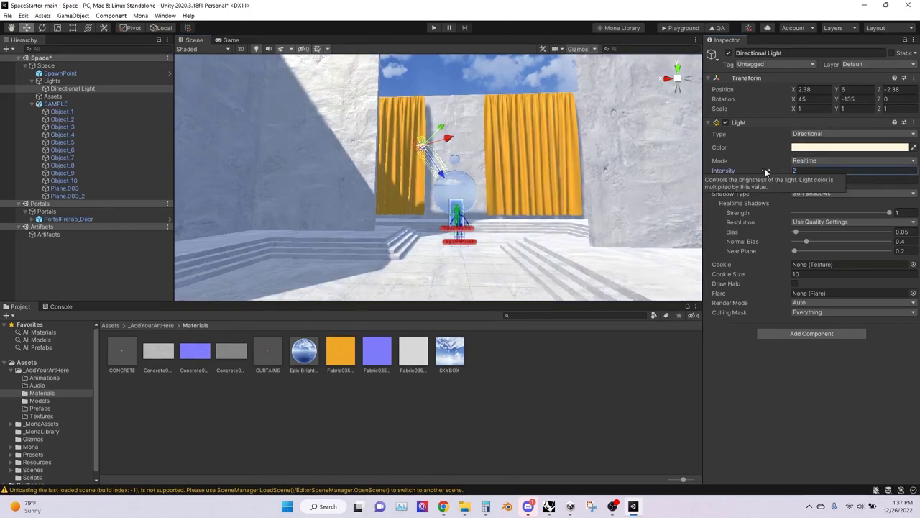
pyautogui.press('Return')
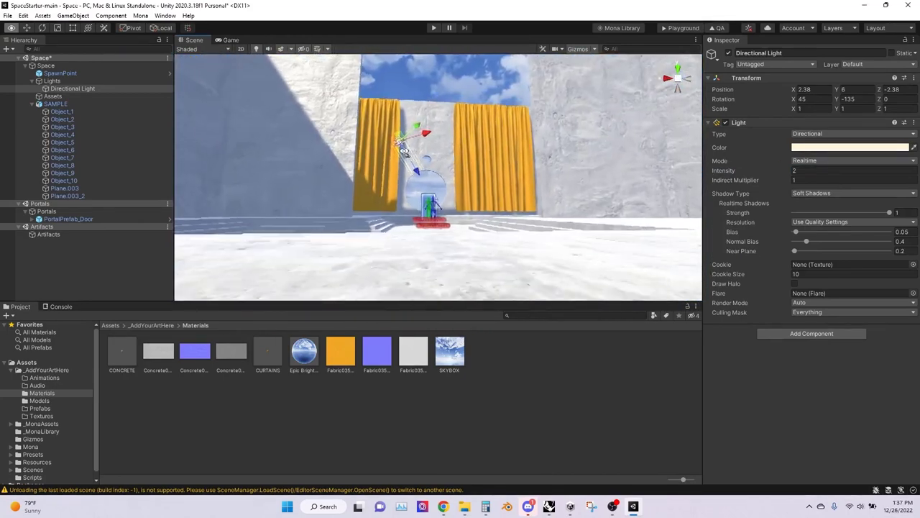
pyautogui.moveTo(404, 151); pyautogui.dragTo(469, 106, button='right')
pyautogui.click(464, 102)
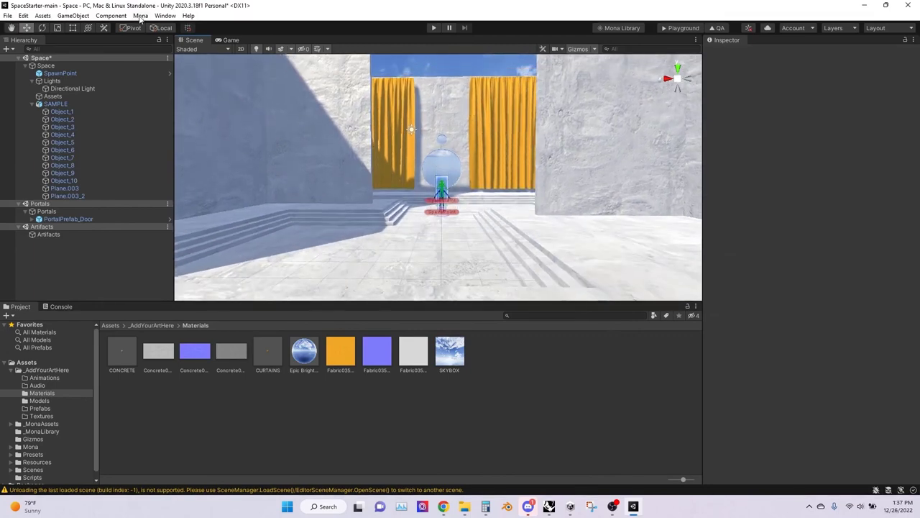
# Step: Generate the scene lighting from the Lighting window's Scene settings and close the window
pyautogui.click(162, 16)
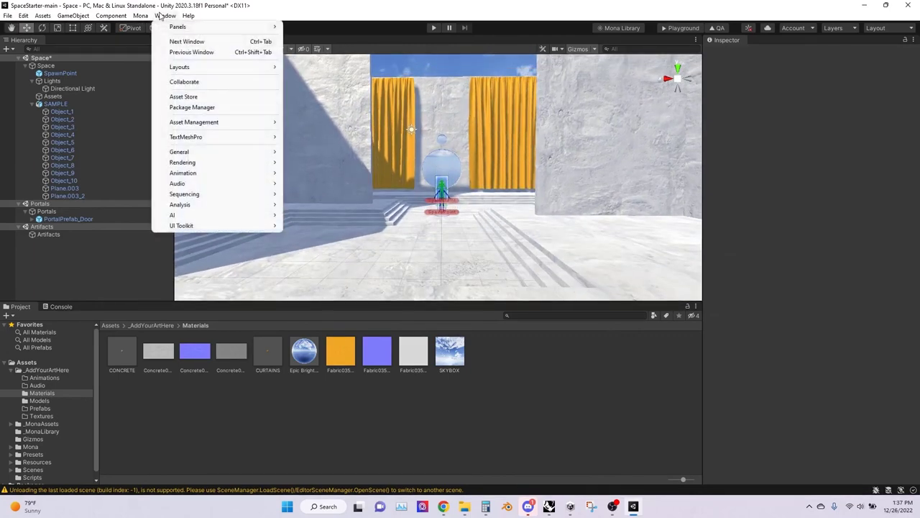
pyautogui.moveTo(195, 185)
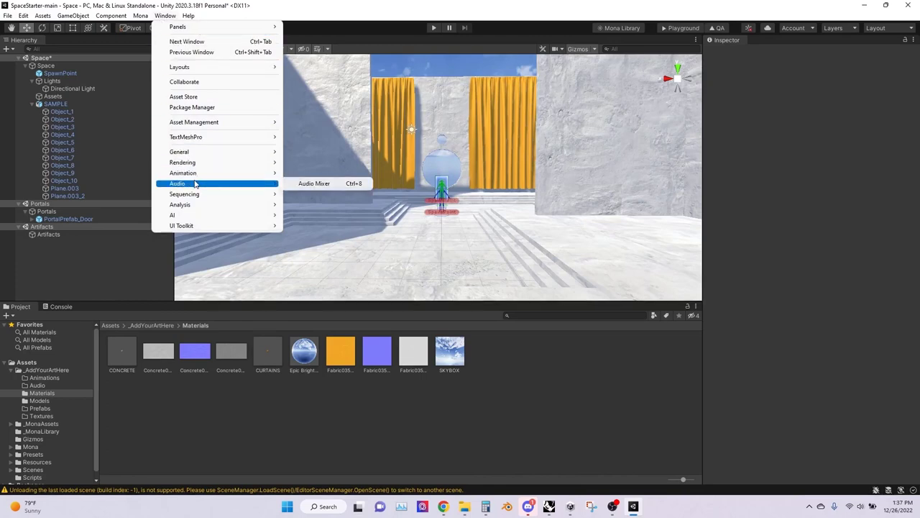
pyautogui.moveTo(196, 162)
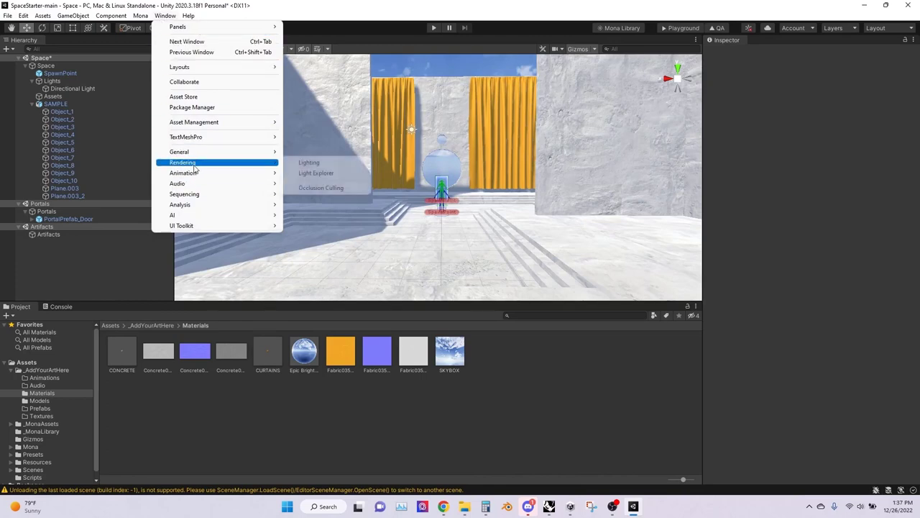
pyautogui.click(302, 162)
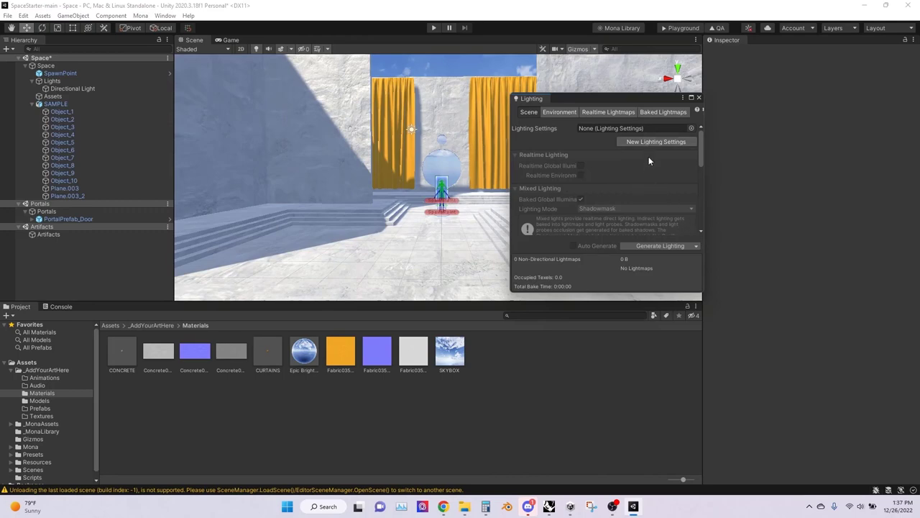
pyautogui.click(657, 246)
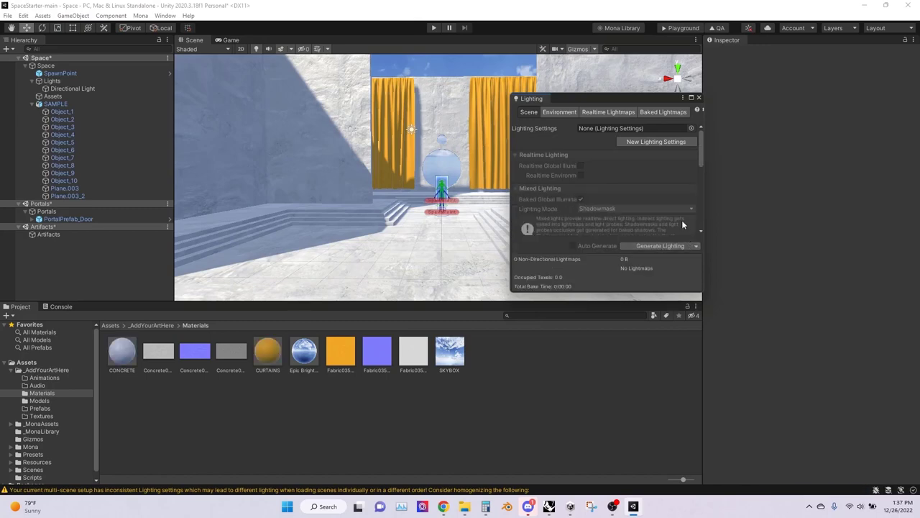
pyautogui.click(700, 98)
# Step: Export the space for the Playground and upload the PlaygroundFiles folder to the Mona Playground page in the browser
pyautogui.moveTo(560, 302); pyautogui.dragTo(558, 344)
pyautogui.press('s')
pyautogui.moveTo(538, 274)
pyautogui.mouseDown(button='right')
pyautogui.moveTo(540, 252)
pyautogui.moveTo(434, 246)
pyautogui.moveTo(534, 261)
pyautogui.mouseUp(button='right')
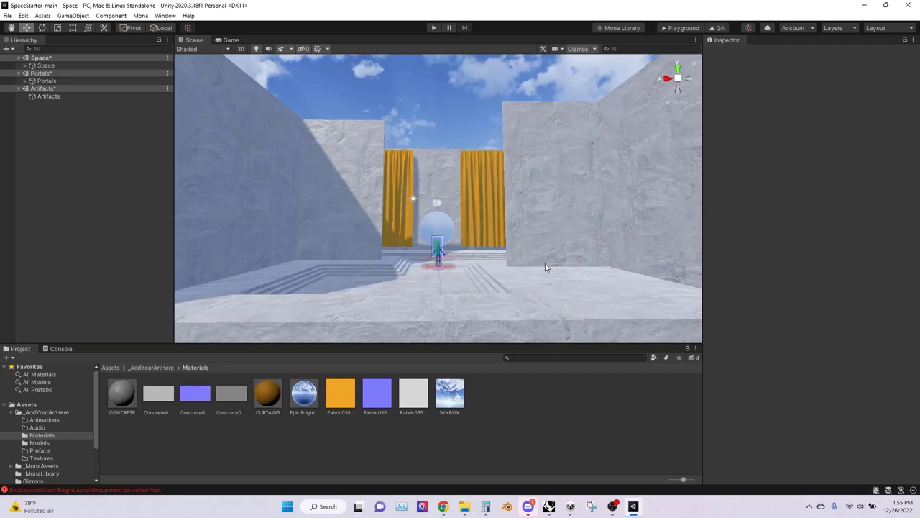
pyautogui.click(683, 28)
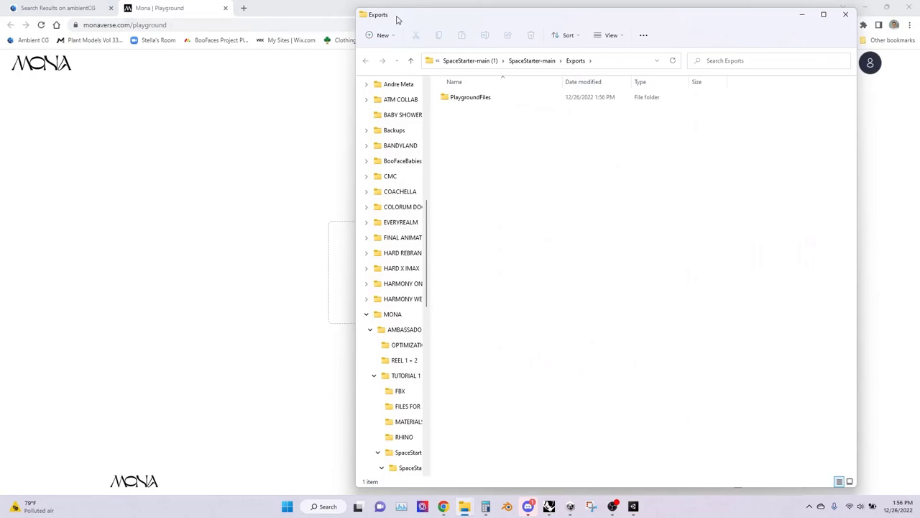
pyautogui.moveTo(396, 20); pyautogui.dragTo(571, 26)
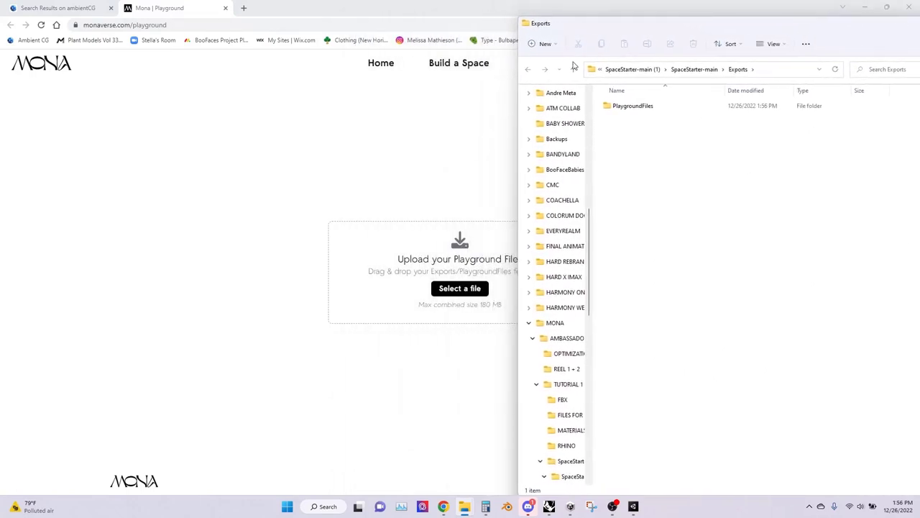
pyautogui.click(666, 110)
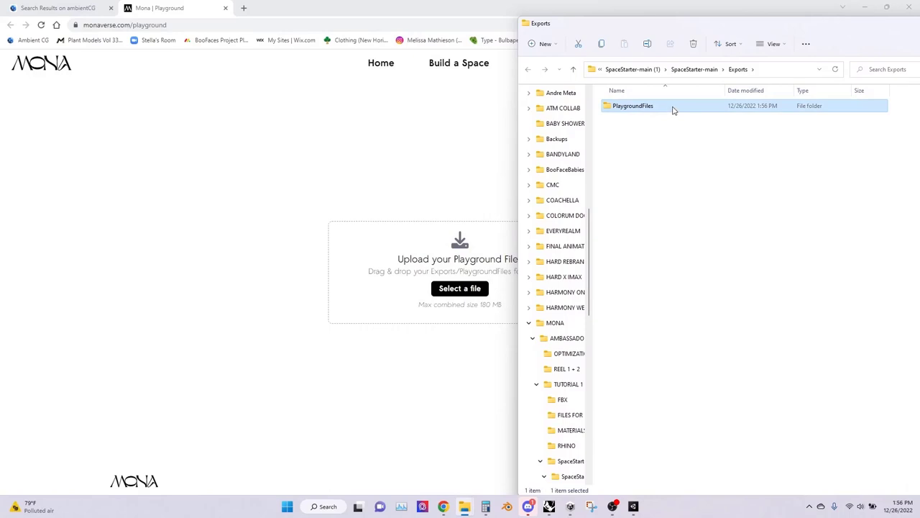
pyautogui.moveTo(674, 110); pyautogui.dragTo(394, 266)
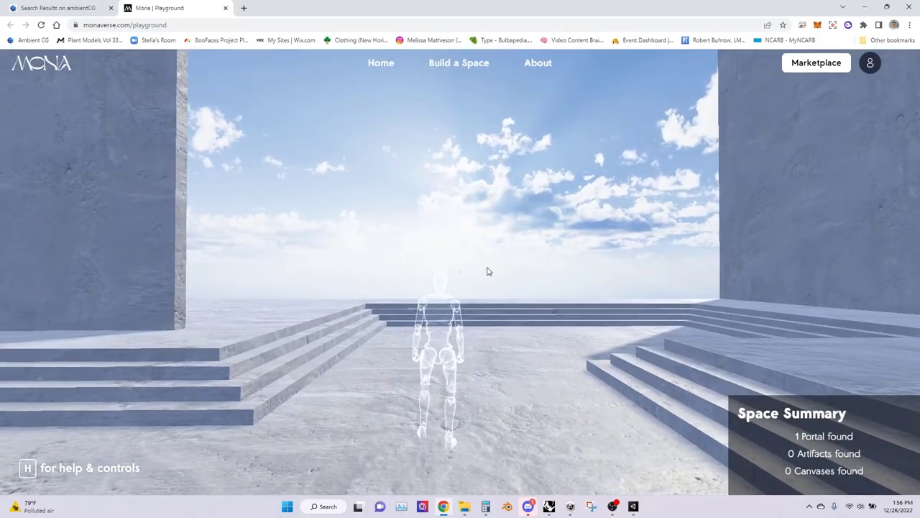
# Step: Walk the avatar around the uploaded space to examine the concrete walls, curtains, portal and sky
pyautogui.click(487, 269)
pyautogui.press('w')
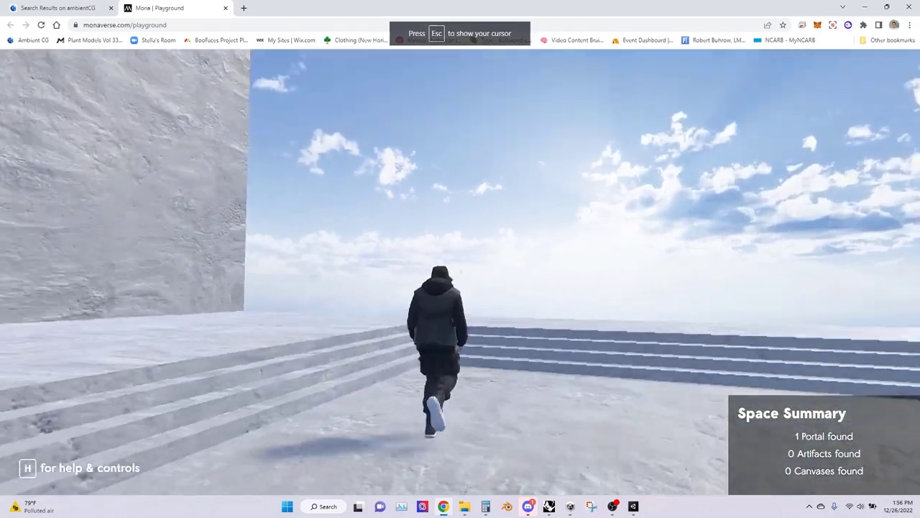
pyautogui.press('d')
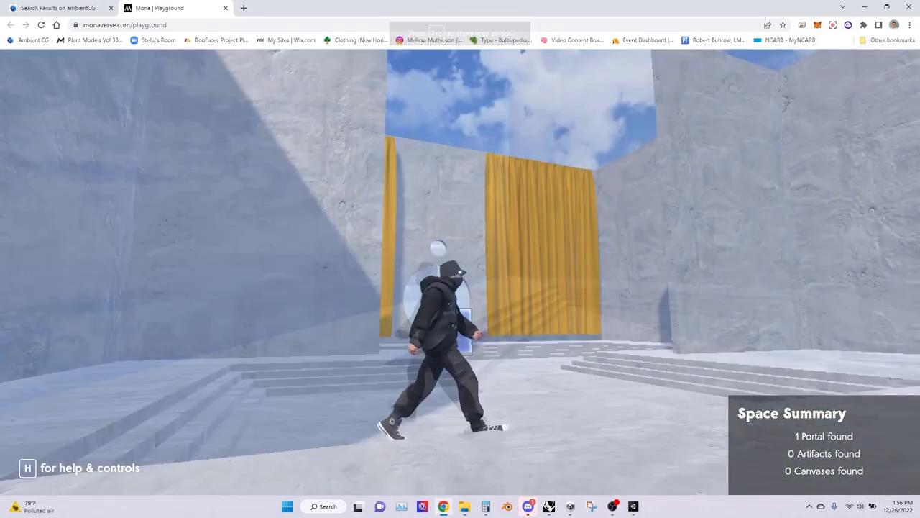
pyautogui.press('d')
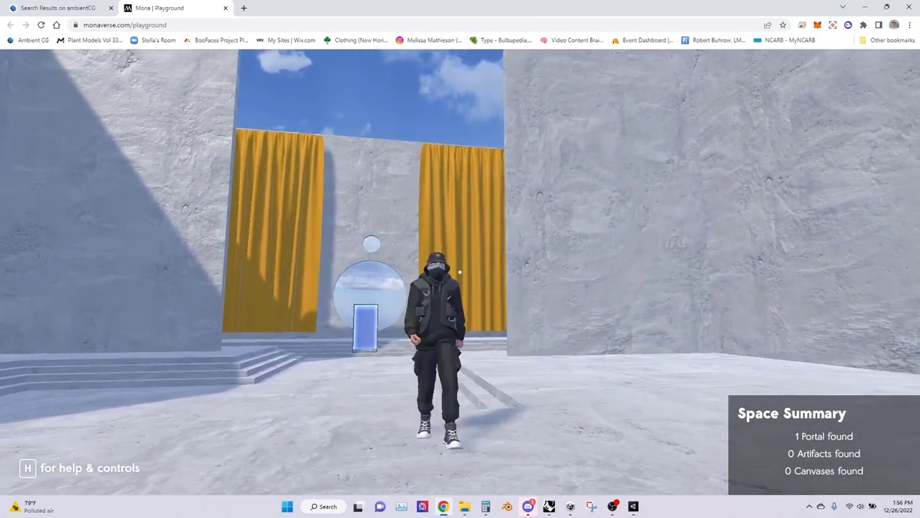
pyautogui.press('a')
pyautogui.press('w')
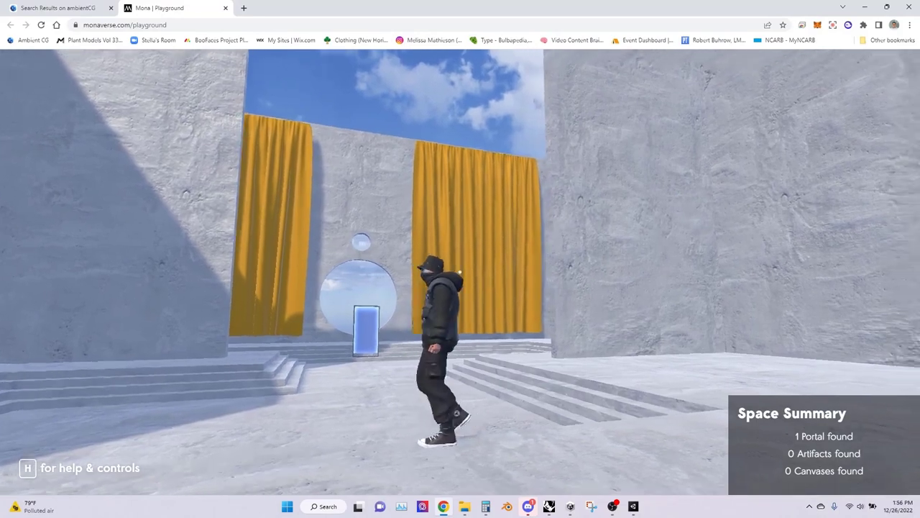
# Step: Move the avatar from side to side and toward the portal to examine the courtyard's stairs, yellow curtains and circular wall opening
pyautogui.press('a')
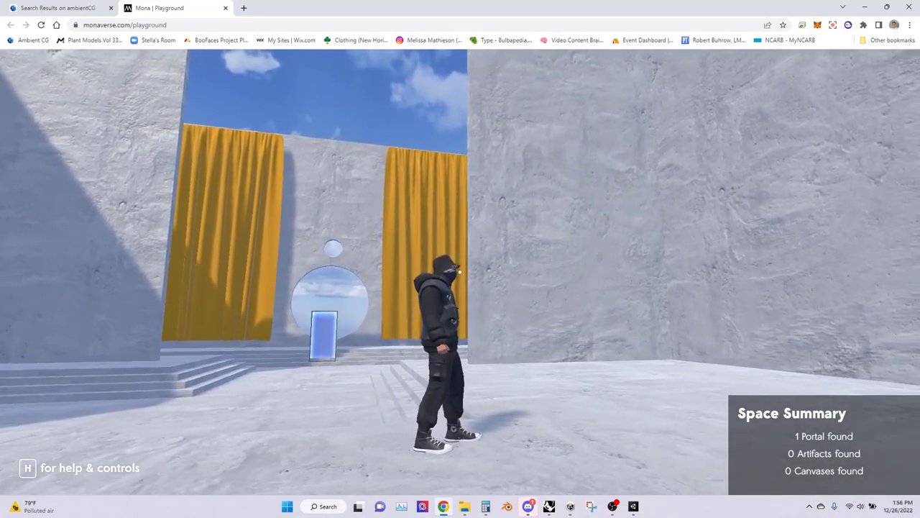
pyautogui.press('d')
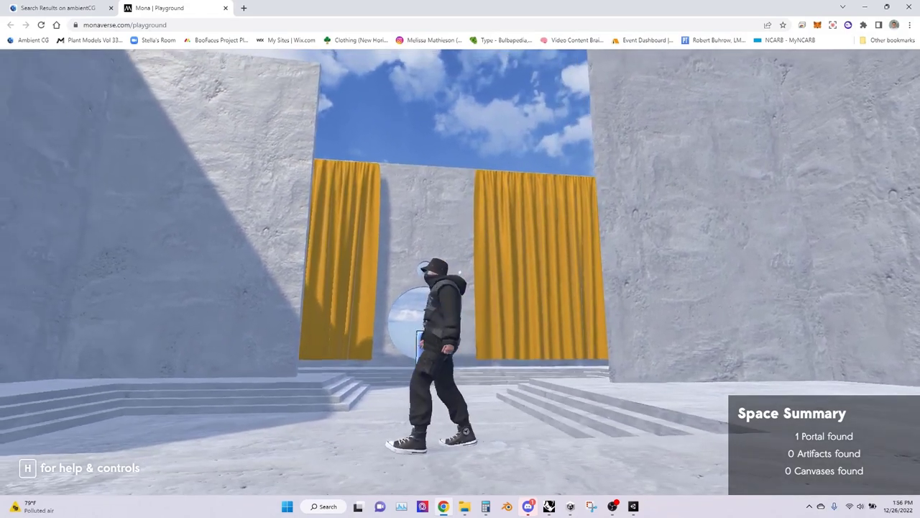
pyautogui.press('a')
pyautogui.press('w')
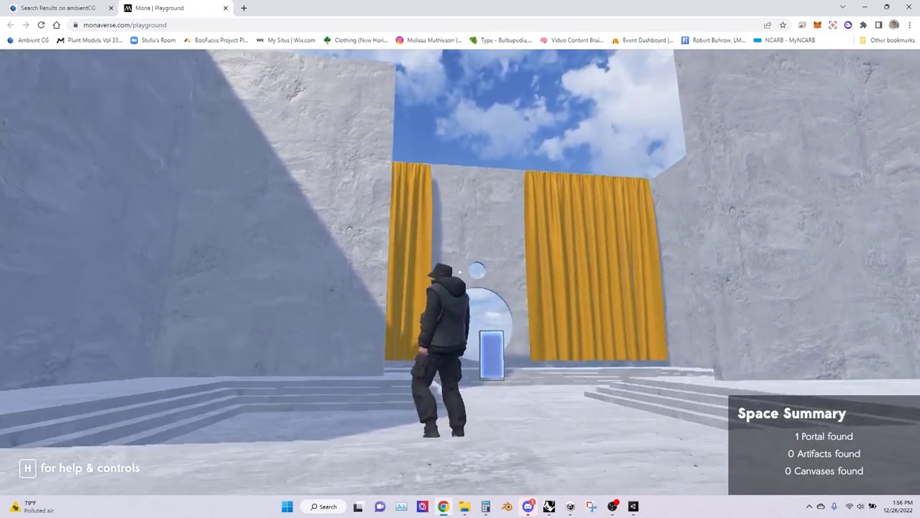
pyautogui.press('d')
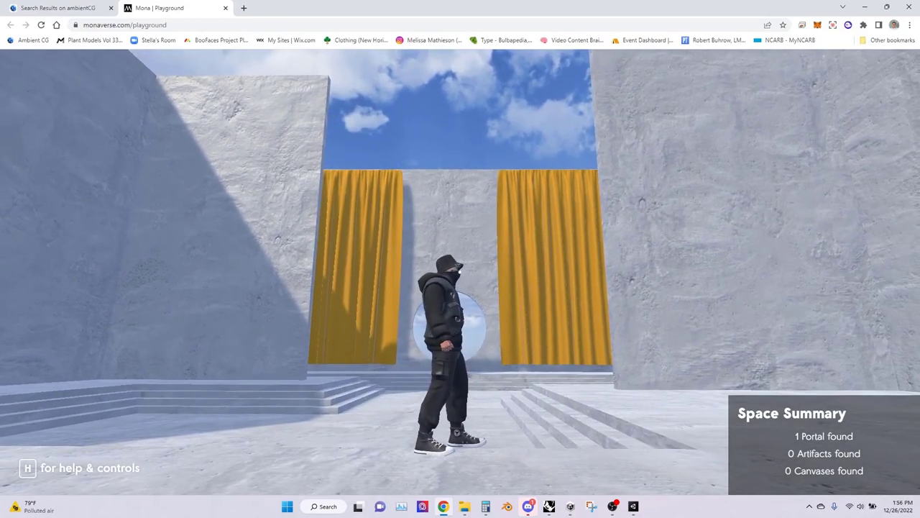
pyautogui.press('a')
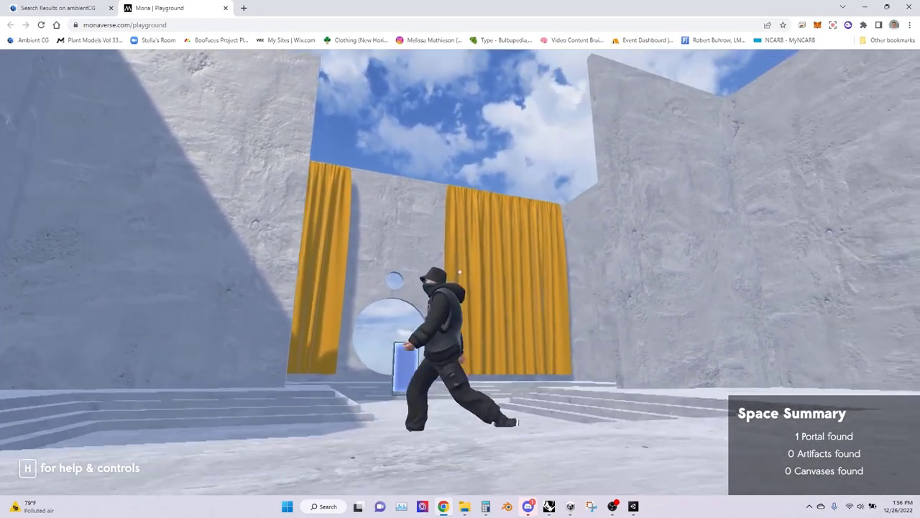
pyautogui.press('w')
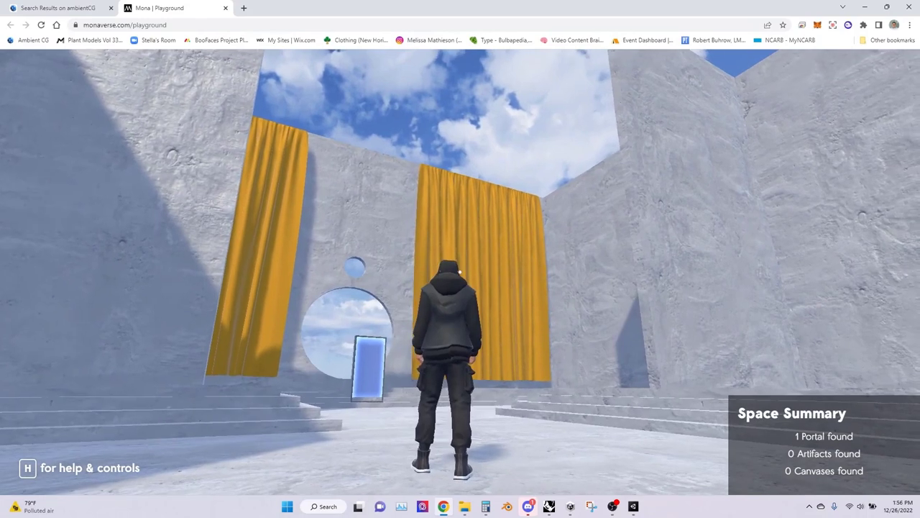